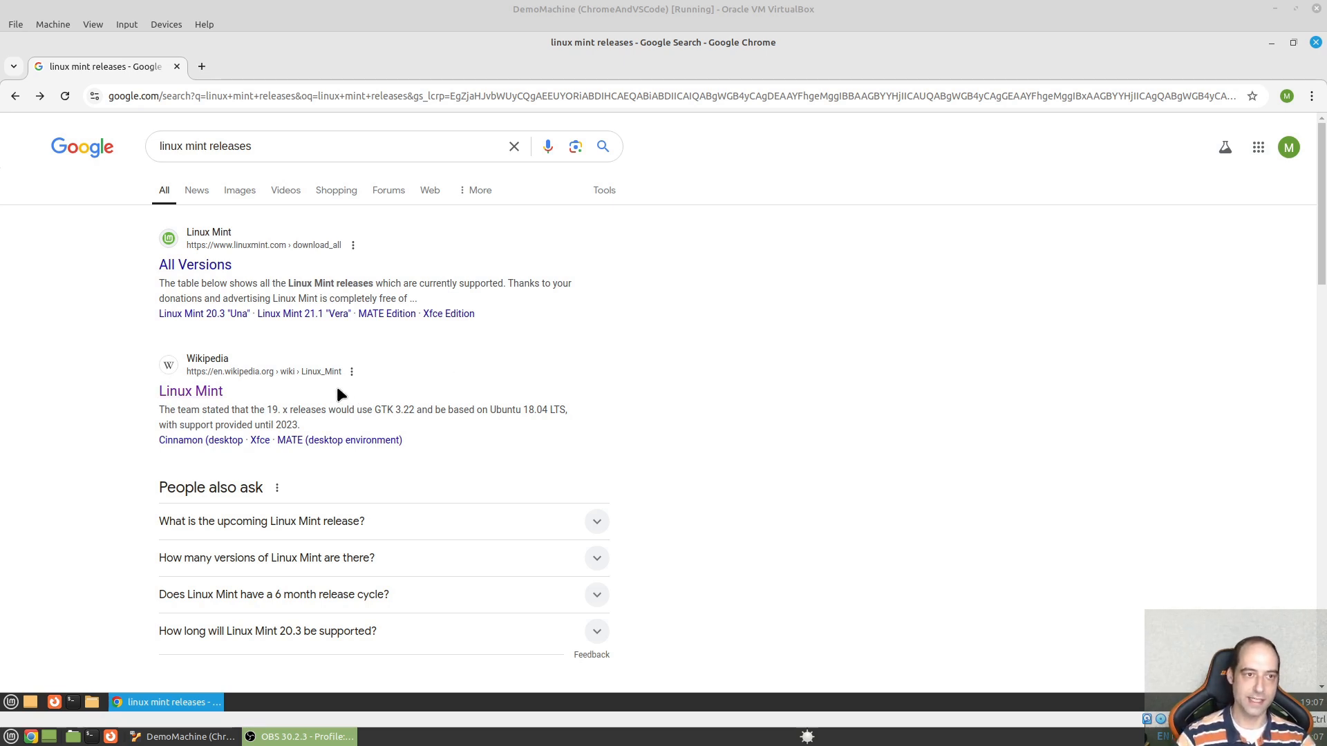
Open the Linux Mint Wikipedia article from the search results and find "wilma" in its release history table
left_click(176, 392)
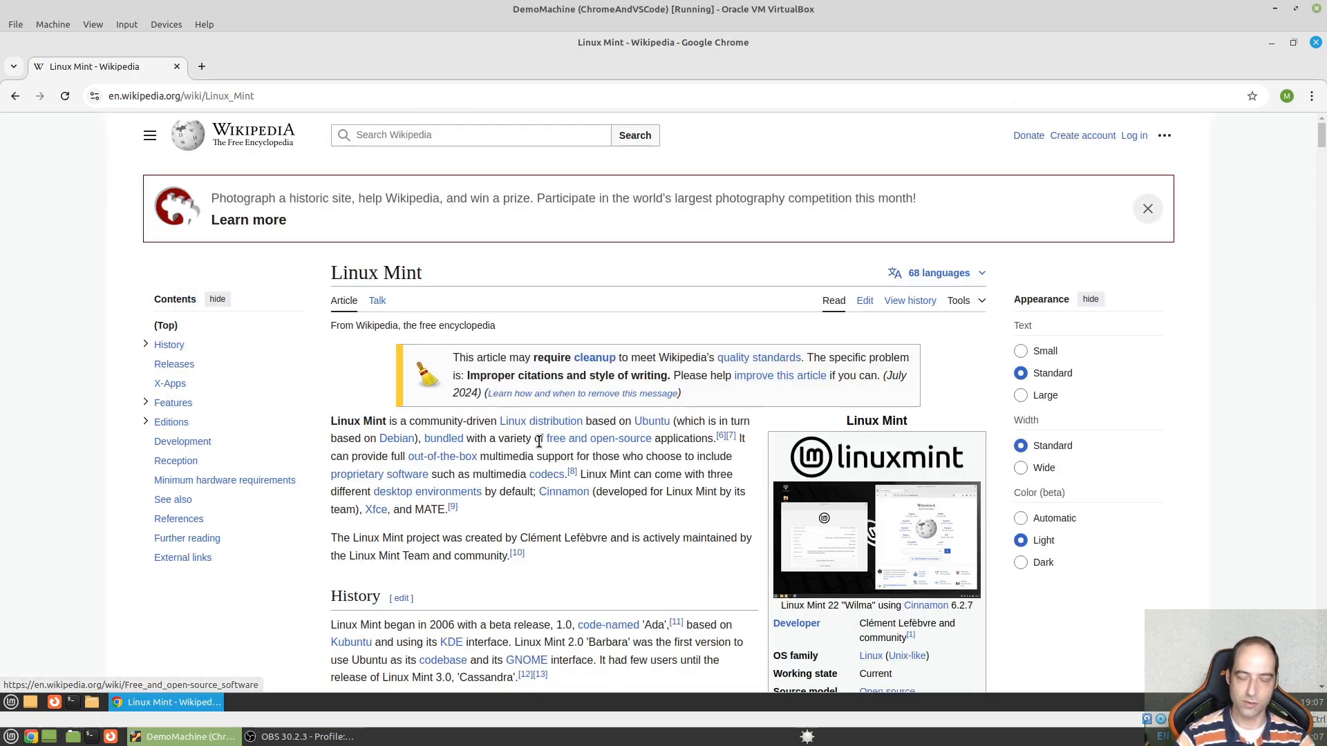
key("ctrl+f")
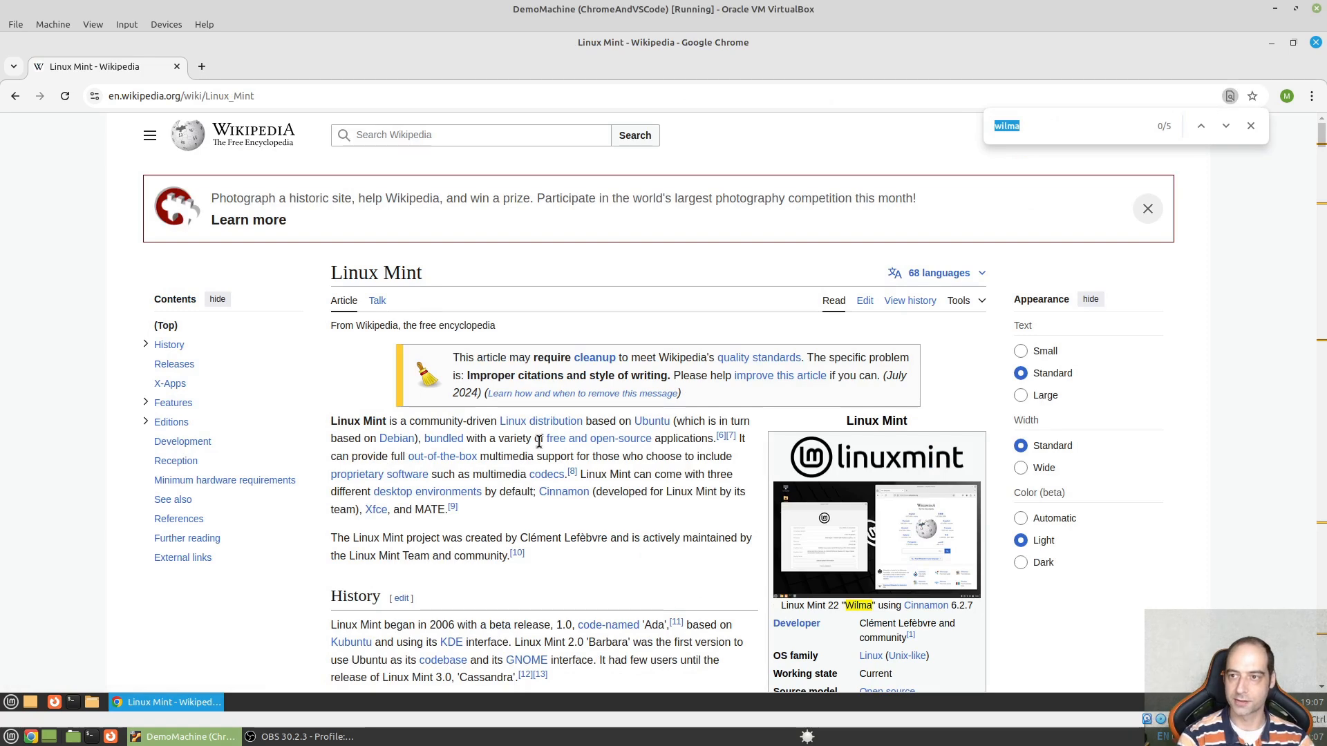
key("Return")
key("Return")
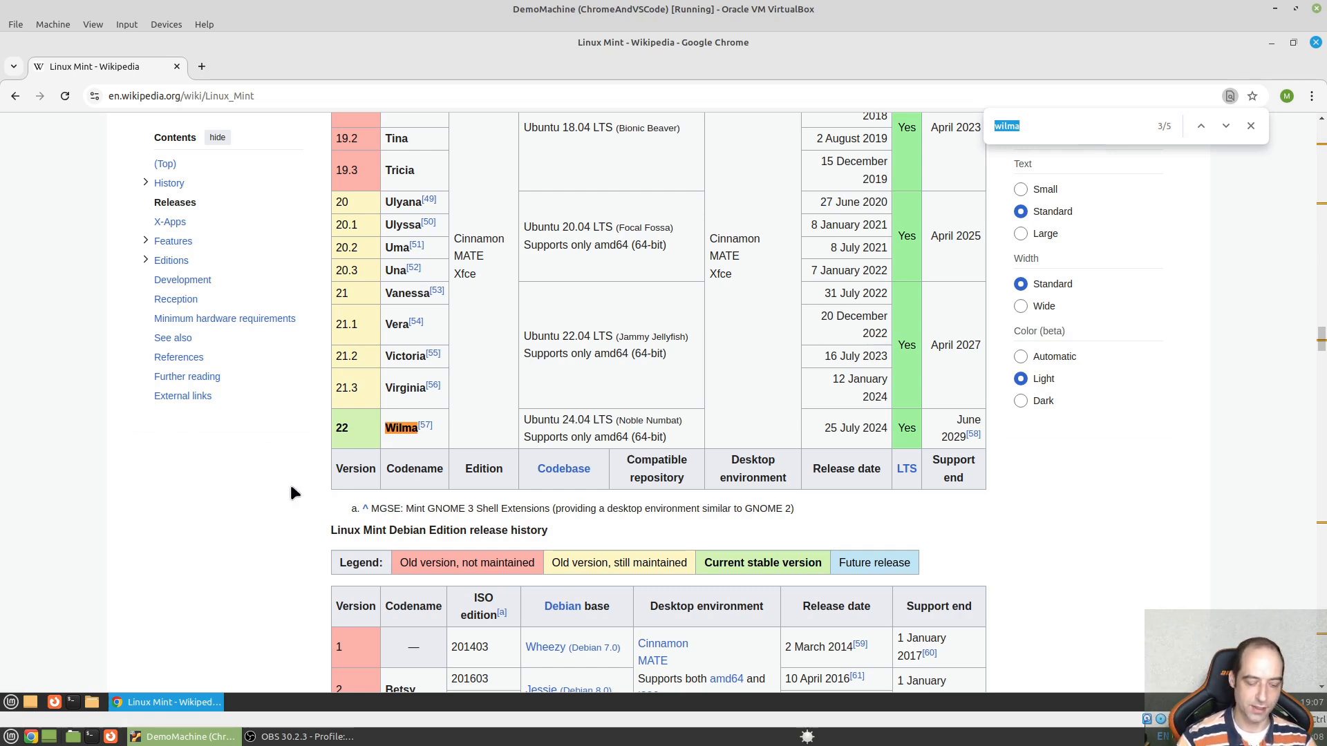
Switch to a new terminal window, enlarge its text by six zoom levels, and reposition the window so it fits on the desktop
key("ctrl+alt+t")
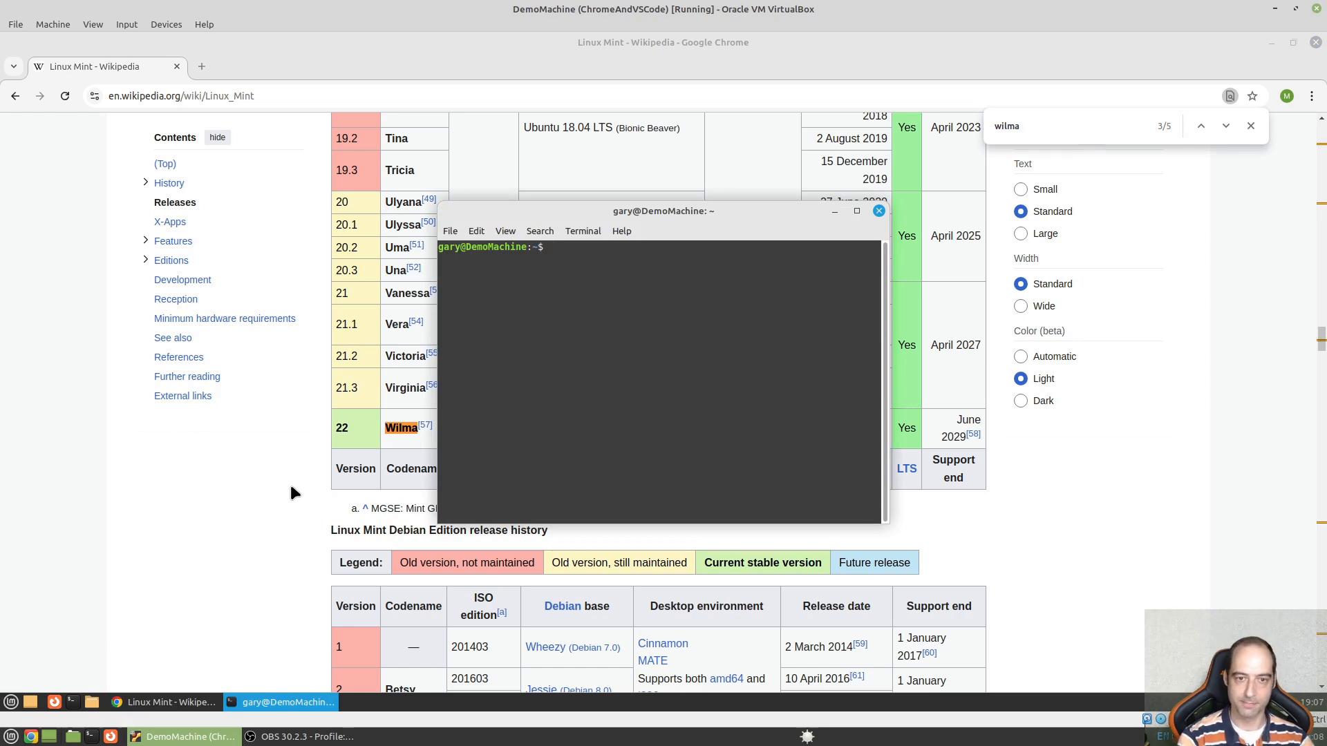
key("ctrl+plus")
key("ctrl+plus")
key("ctrl+plus")
key("ctrl+plus")
key("ctrl+plus")
key("ctrl+plus")
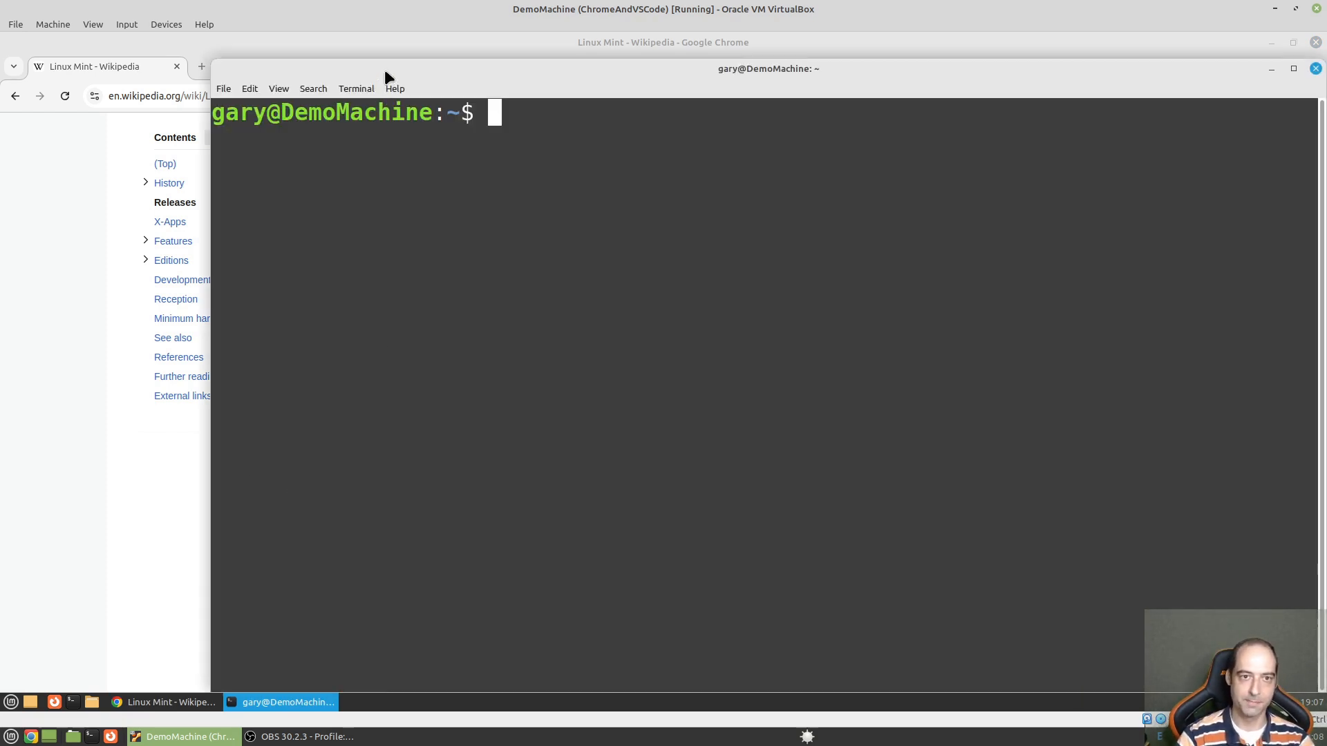
left_click_drag(384, 69, 338, 69)
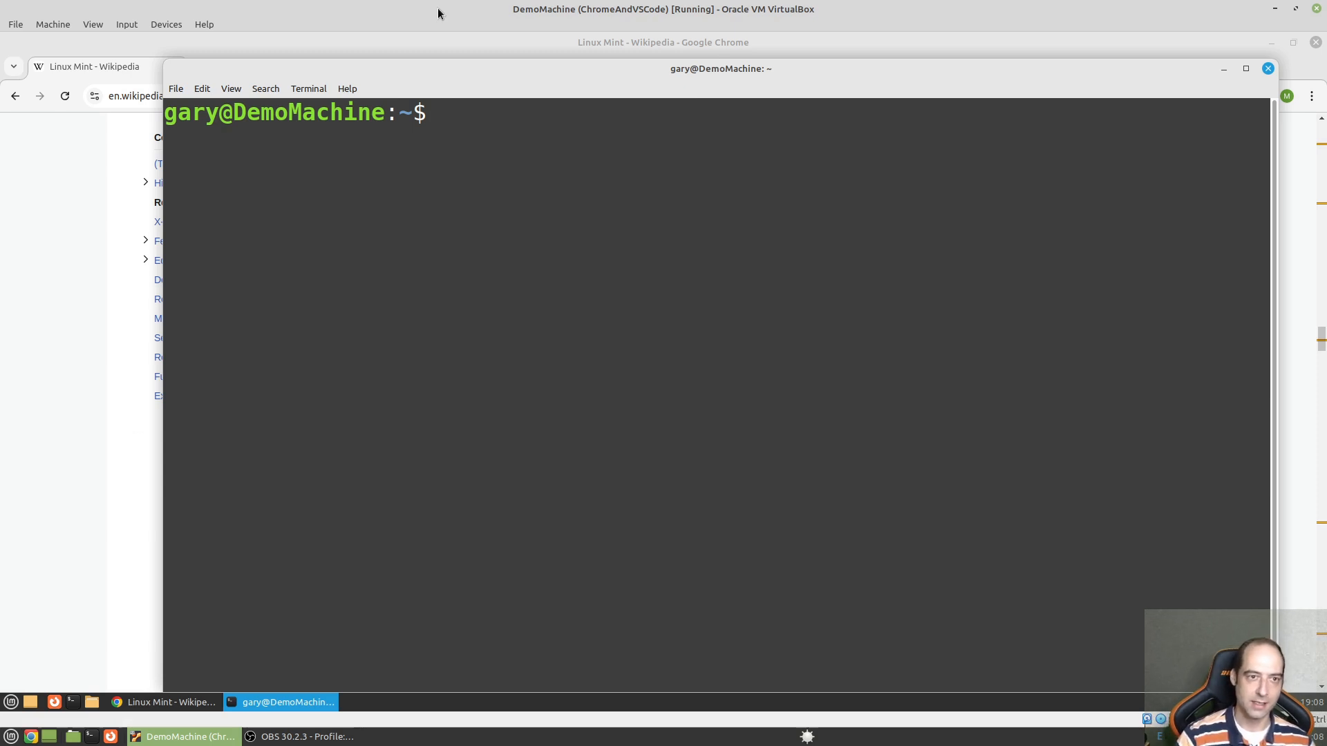
Check the terminal's keyboard shortcut assigned to Zoom In, leaving its assignment as it is
left_click(232, 88)
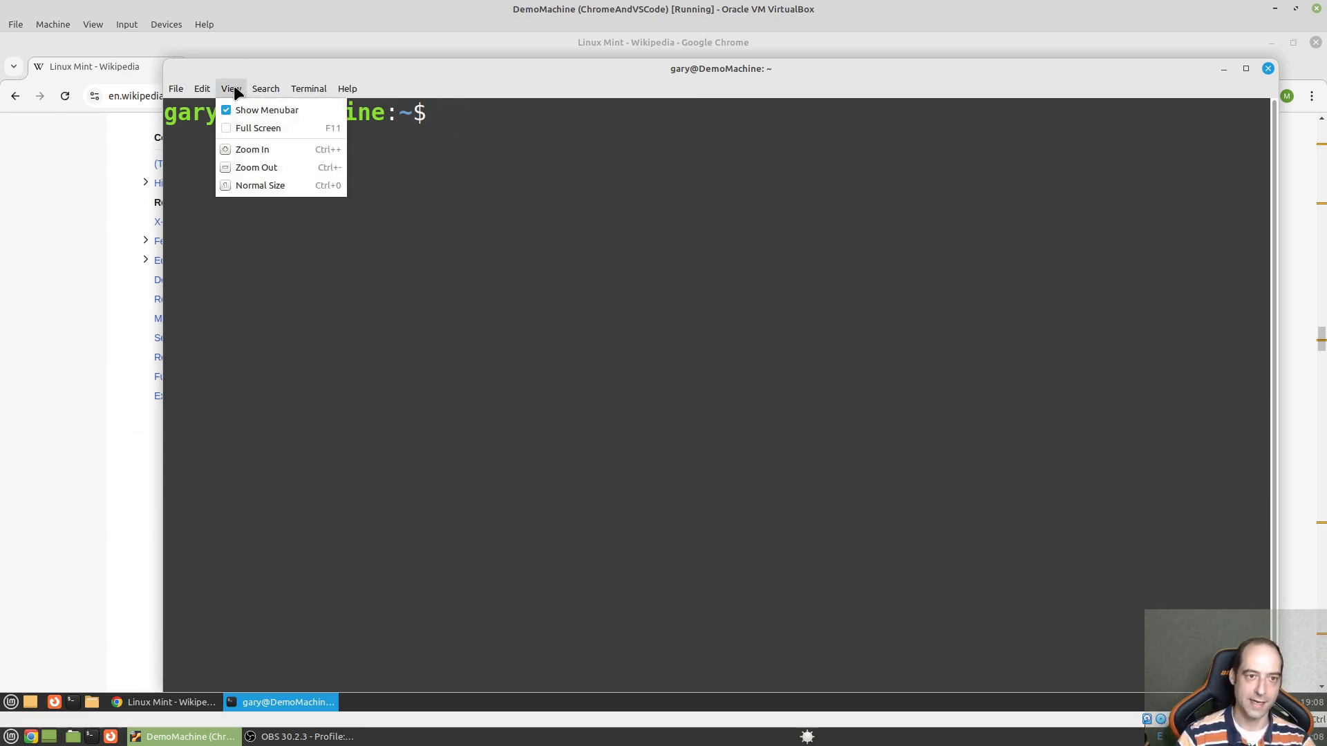
mouse_move(202, 88)
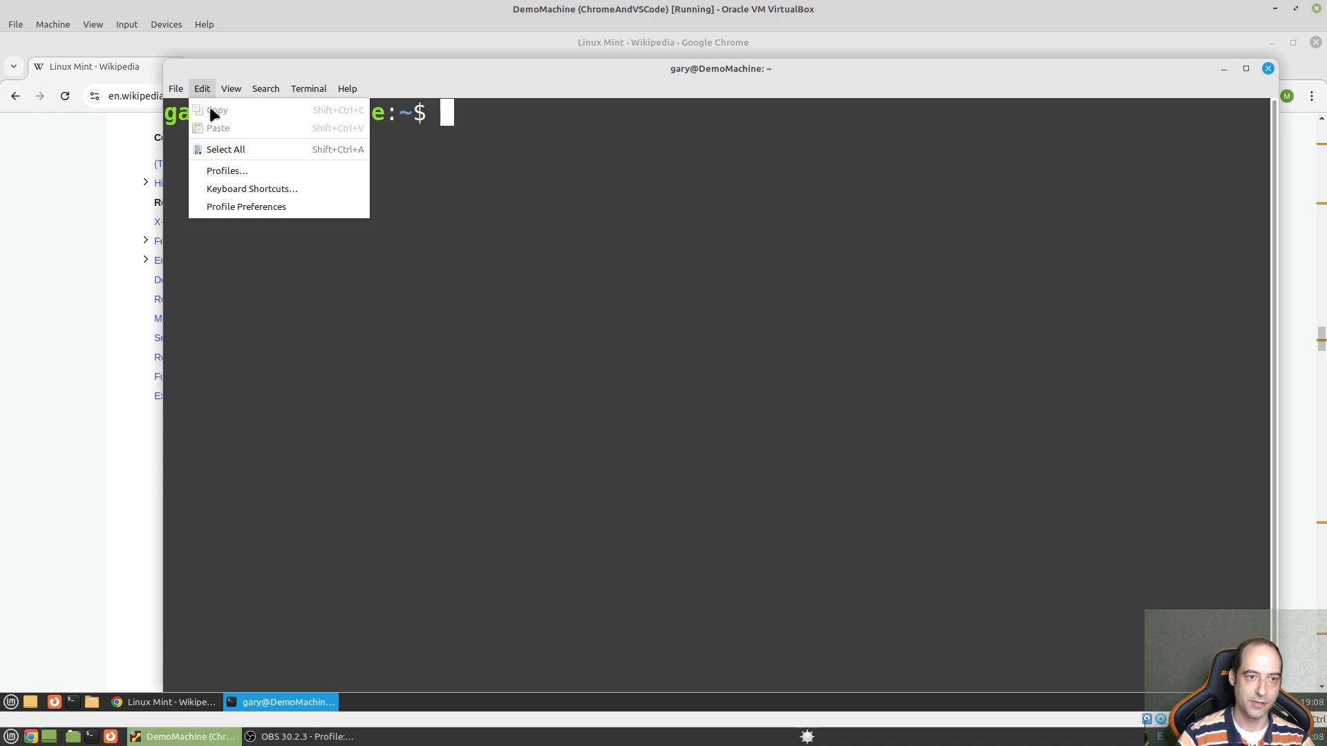
left_click(267, 188)
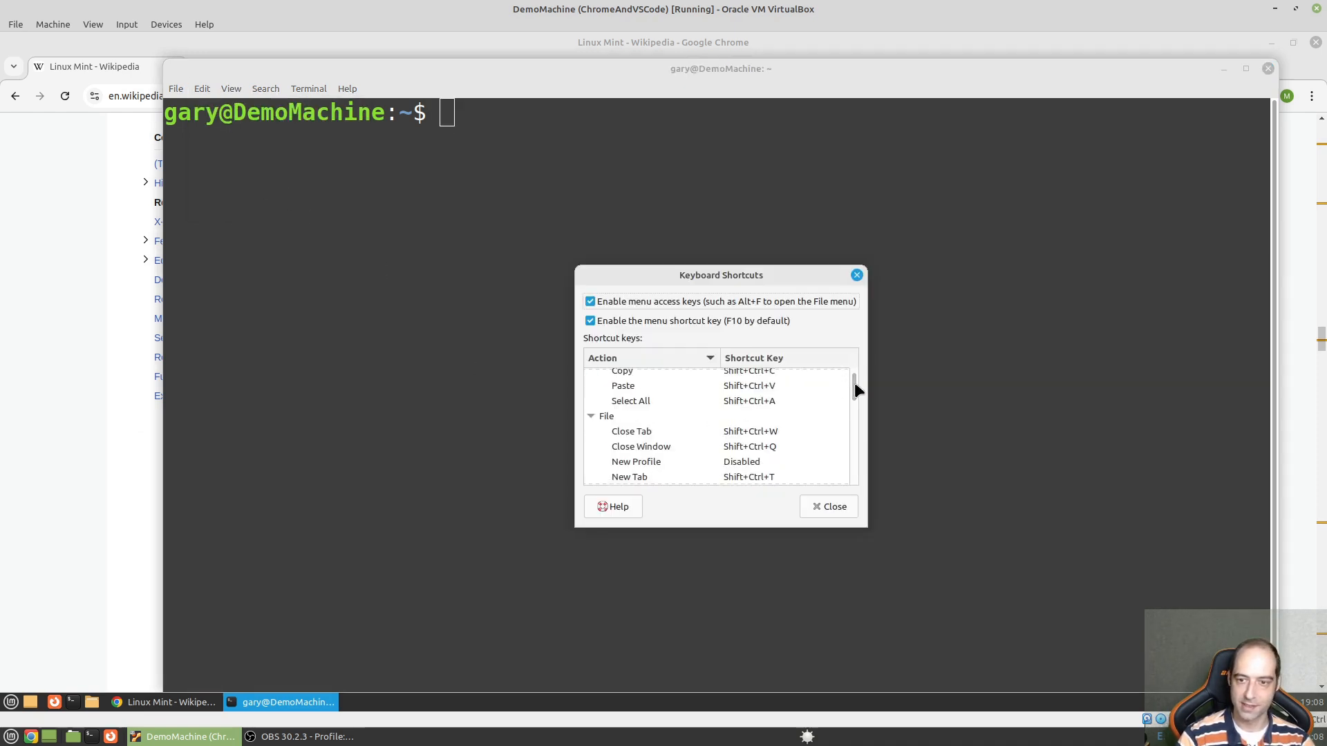
left_click_drag(854, 383, 851, 483)
left_click(760, 463)
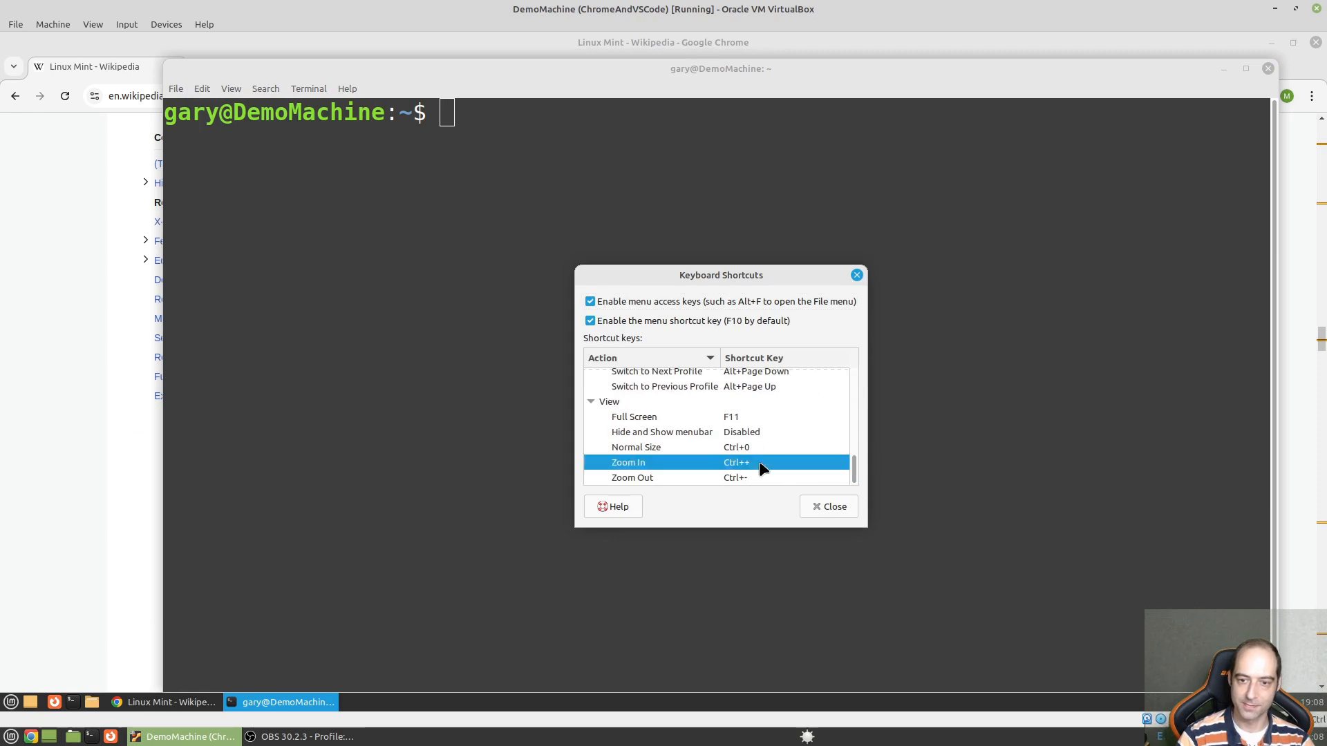
left_click(760, 463)
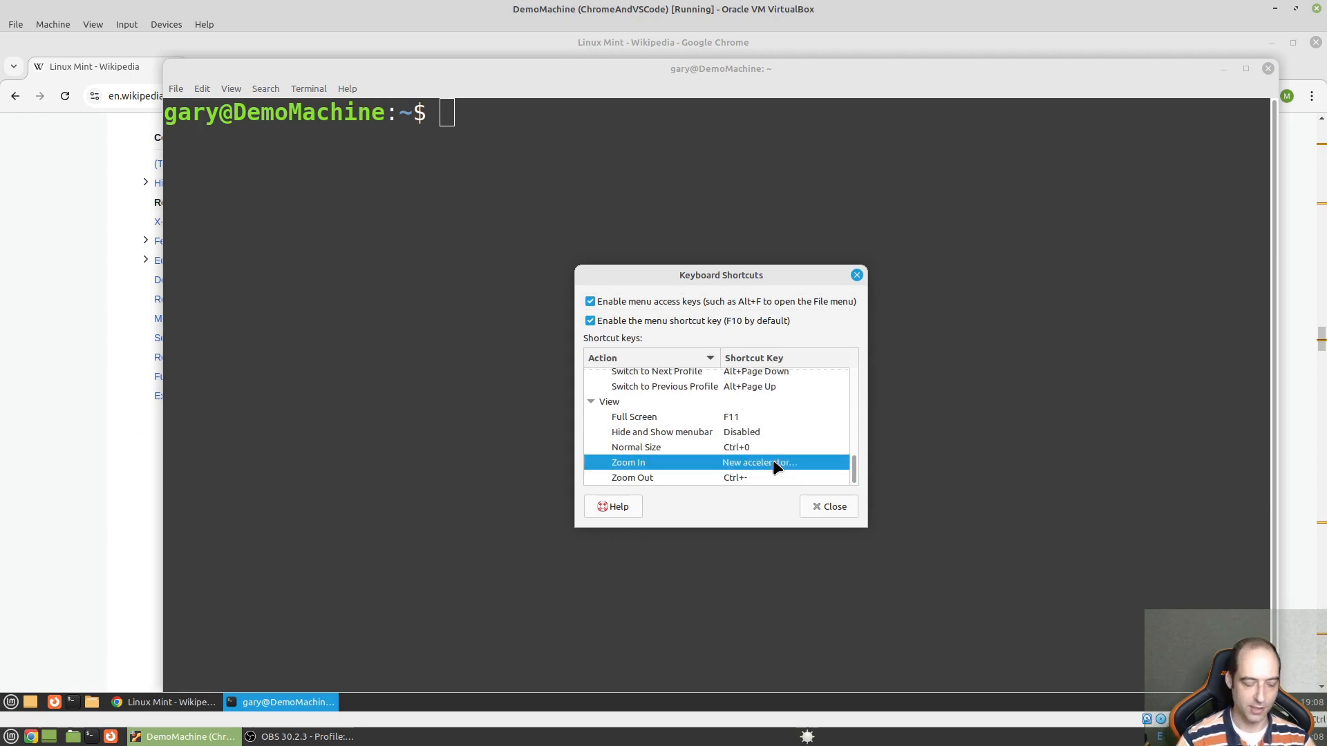
key("Escape")
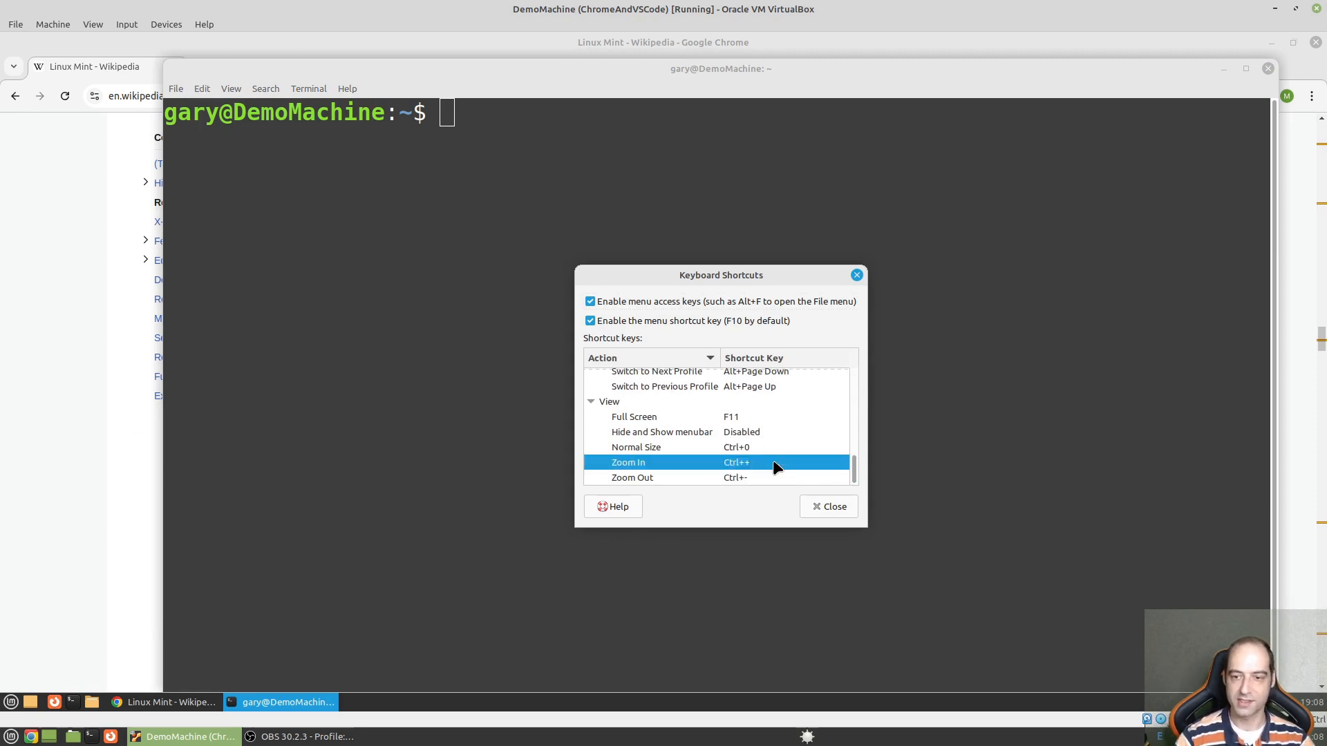
left_click(836, 510)
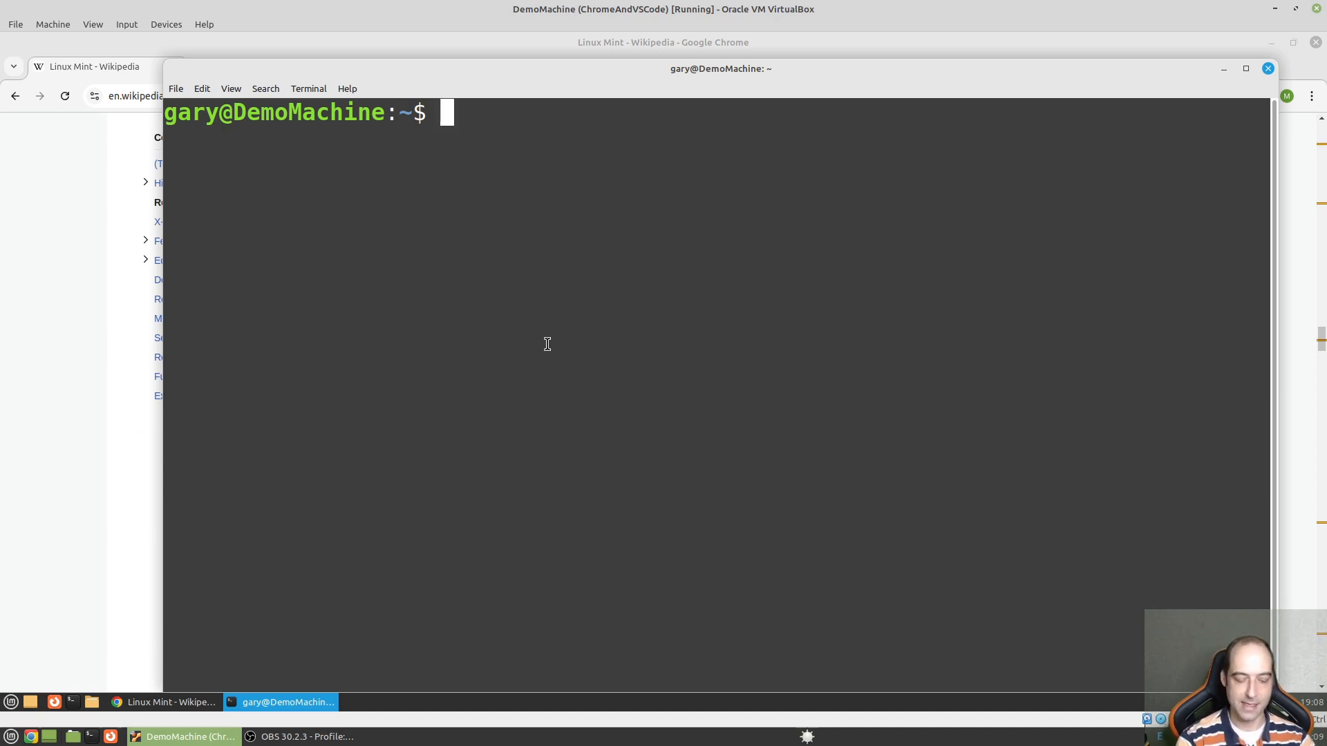
Run "sudo apt install mintupgrade" and enter the account password for sudo
type("su")
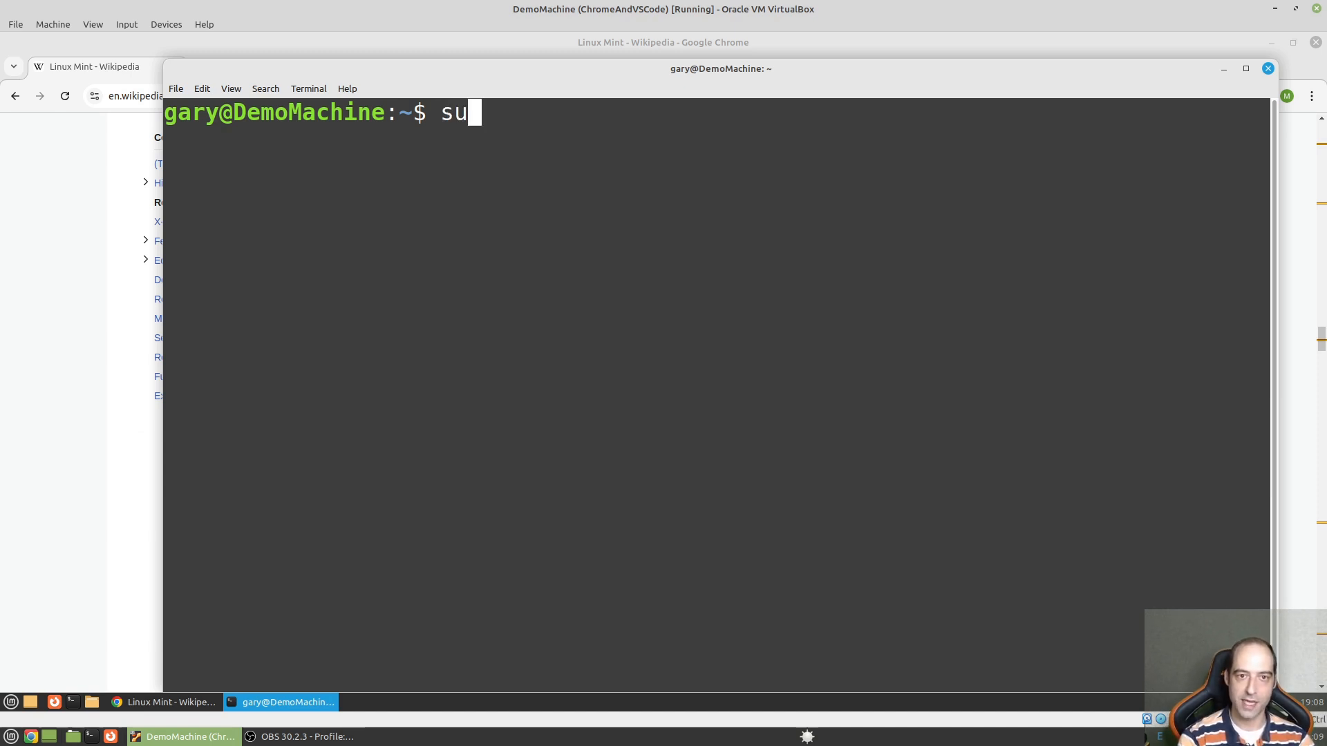
type("do apt insta")
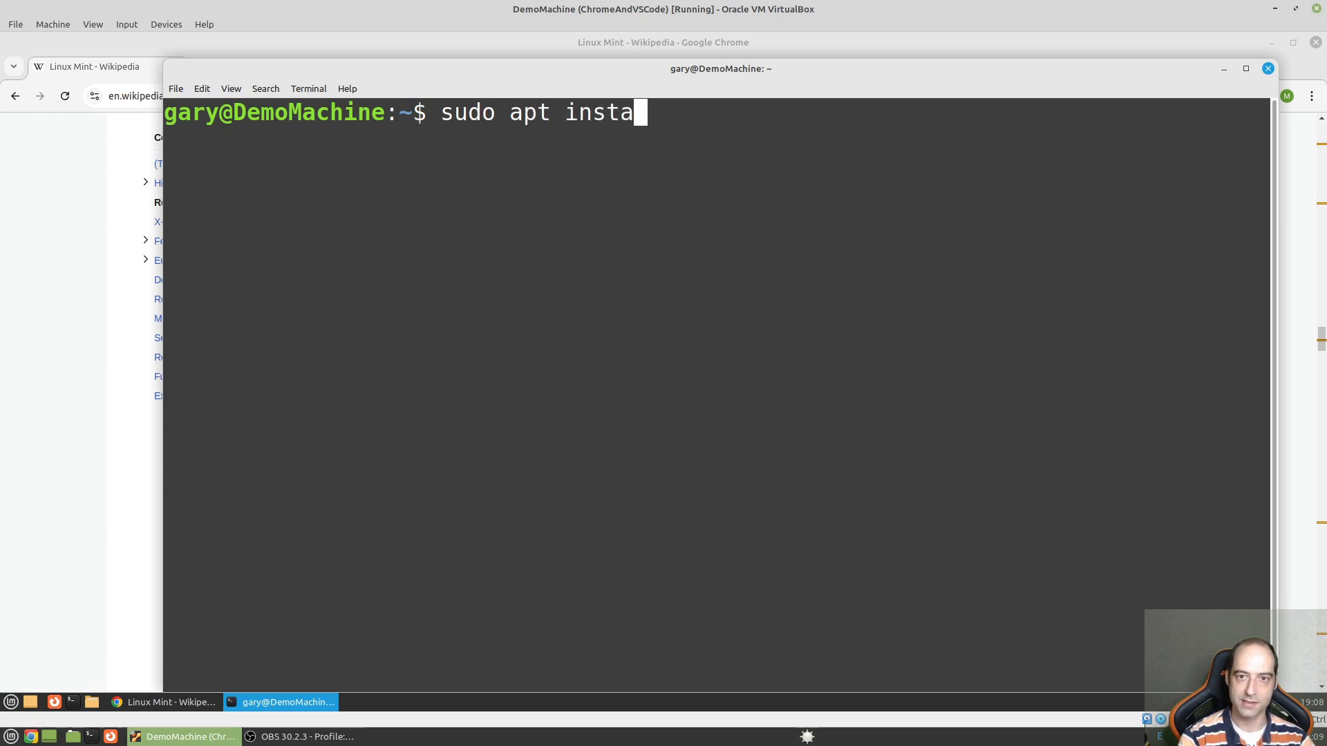
type("ll min")
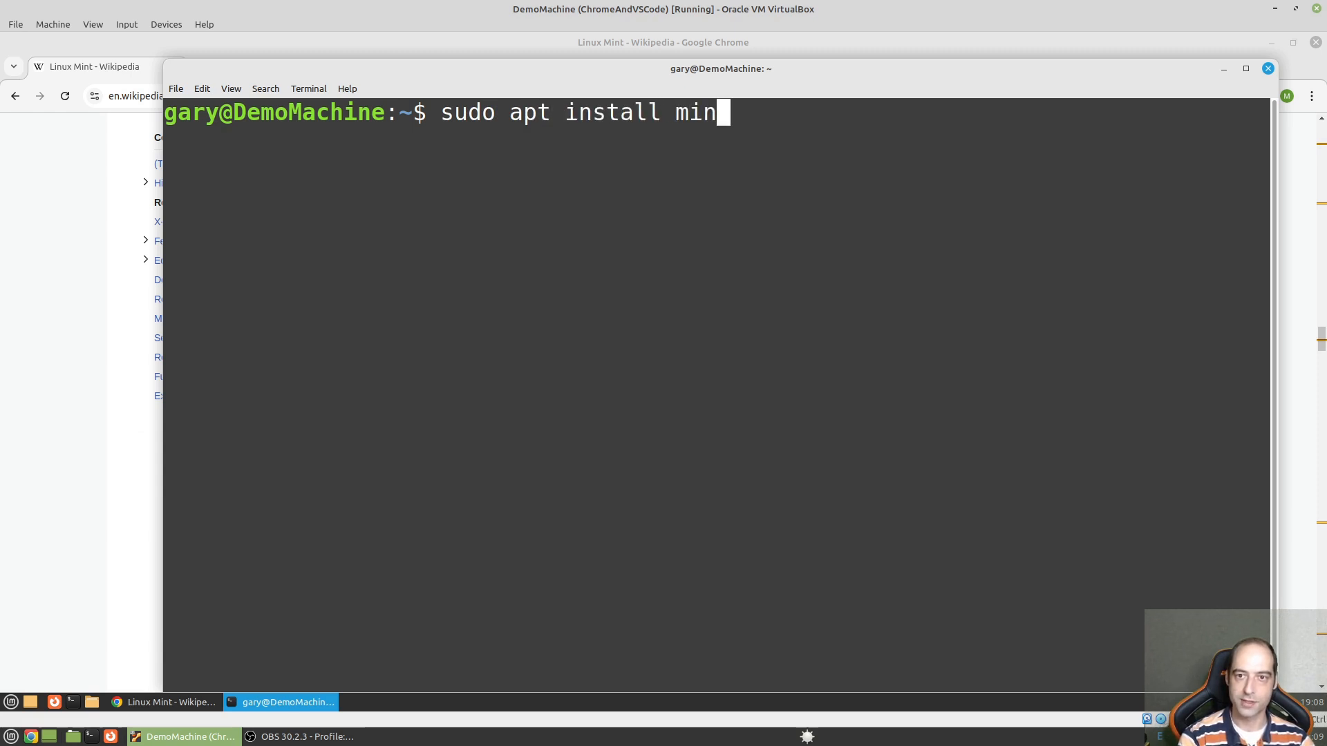
type("tupg")
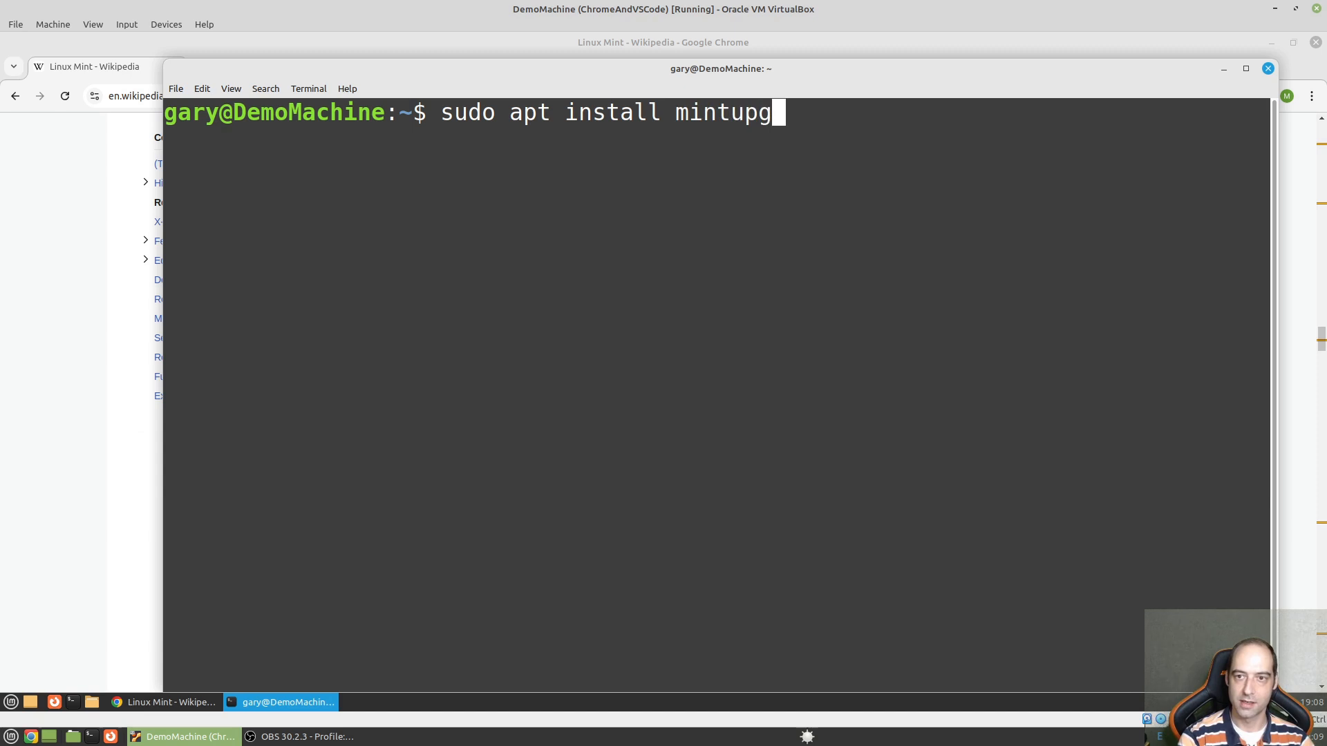
type("rade")
key("Return")
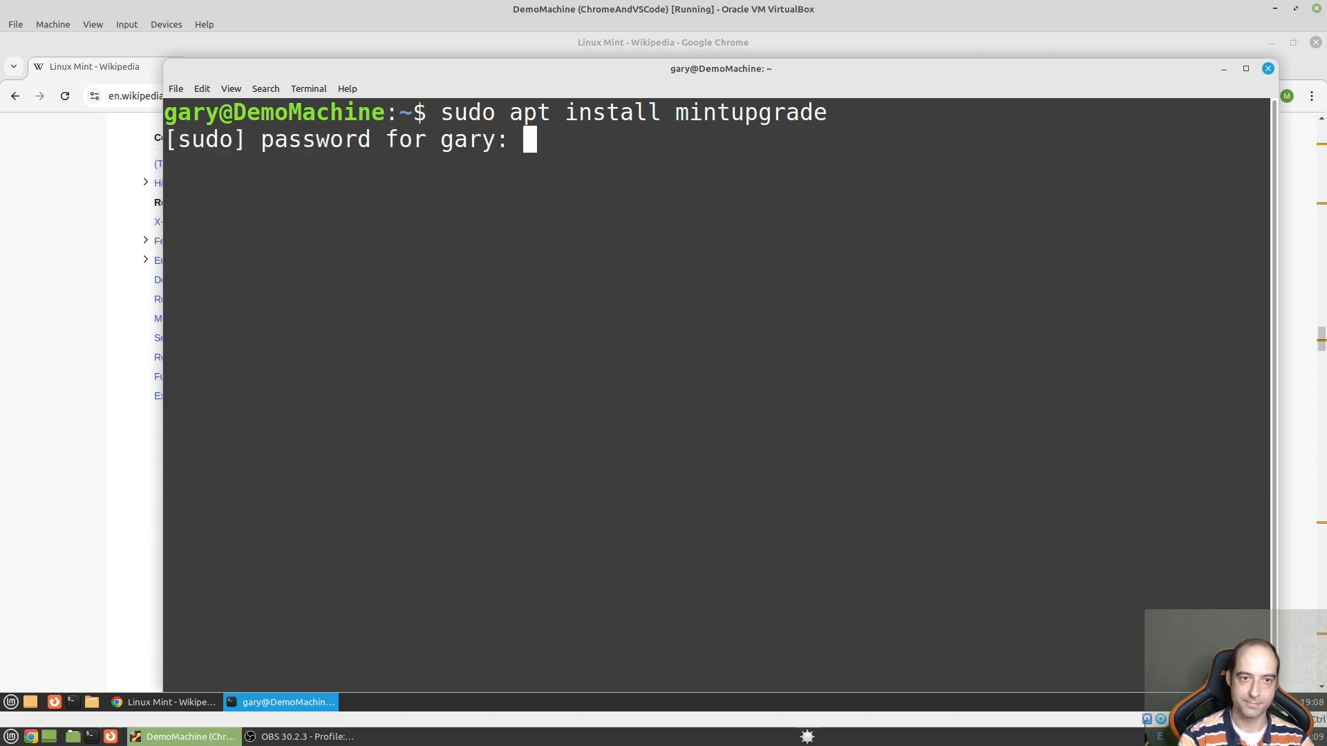
type("*******")
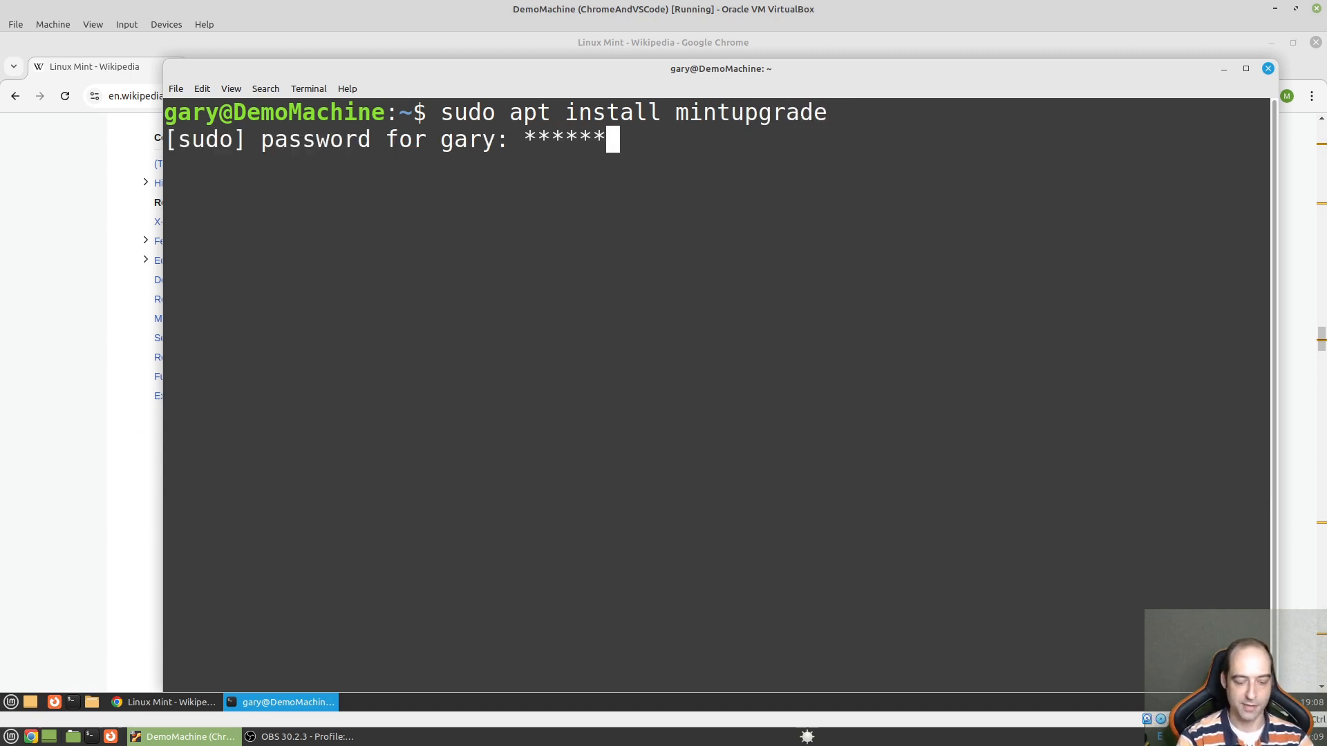
type("***")
key("Return")
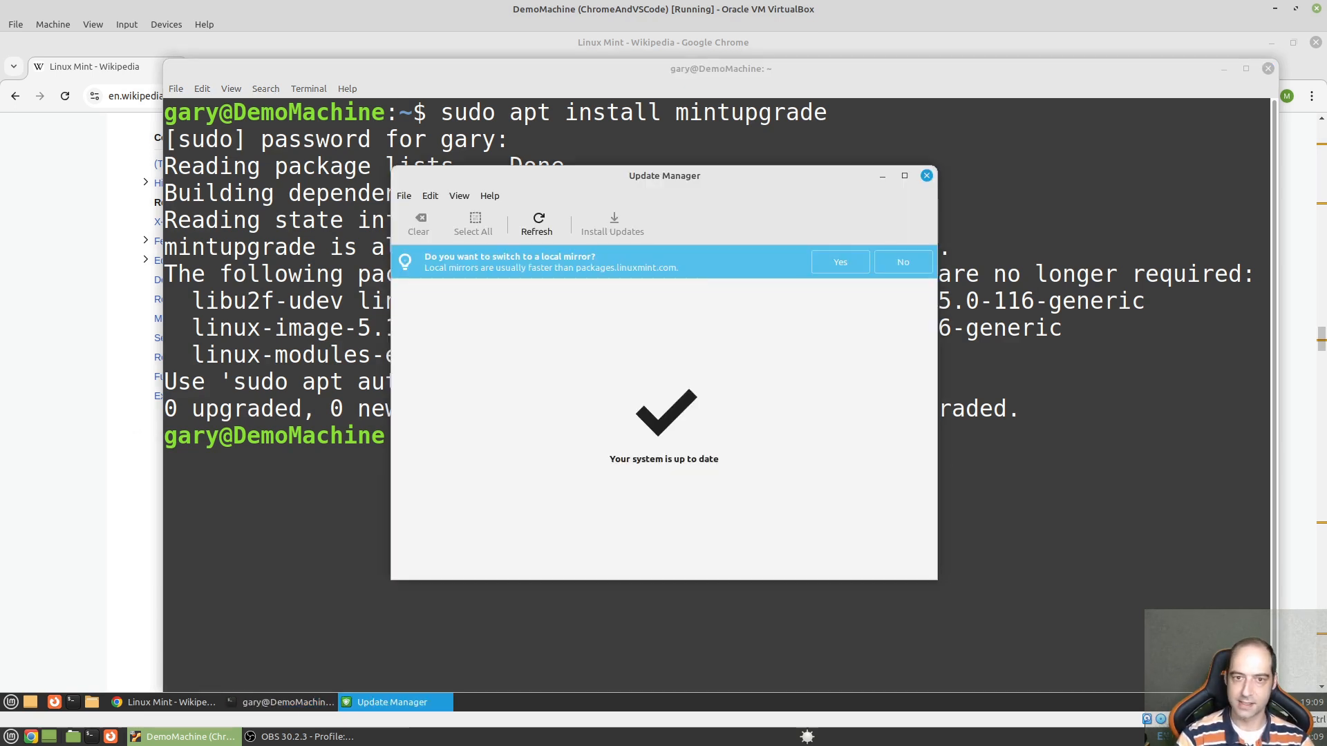
Look through Update Manager's menus for upgrade options, view its Information log, and close the Update Manager window
left_click(408, 196)
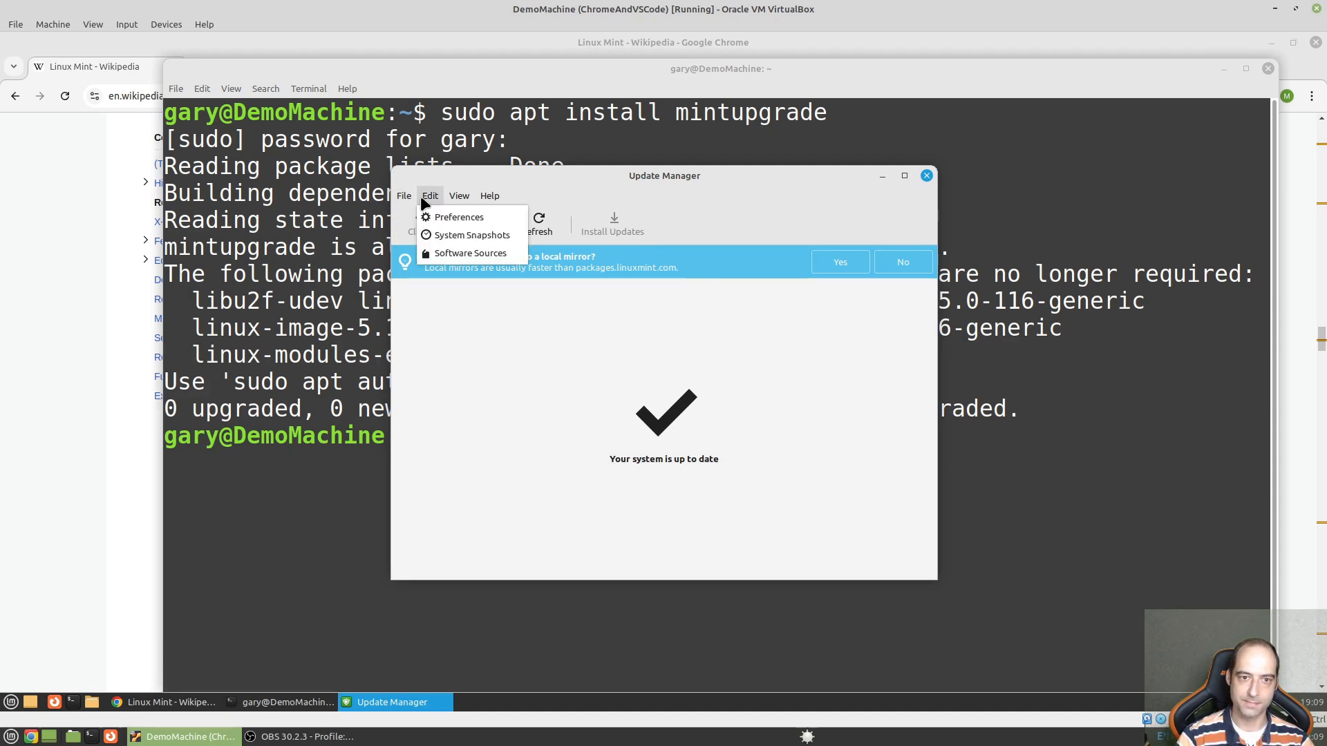
mouse_move(460, 199)
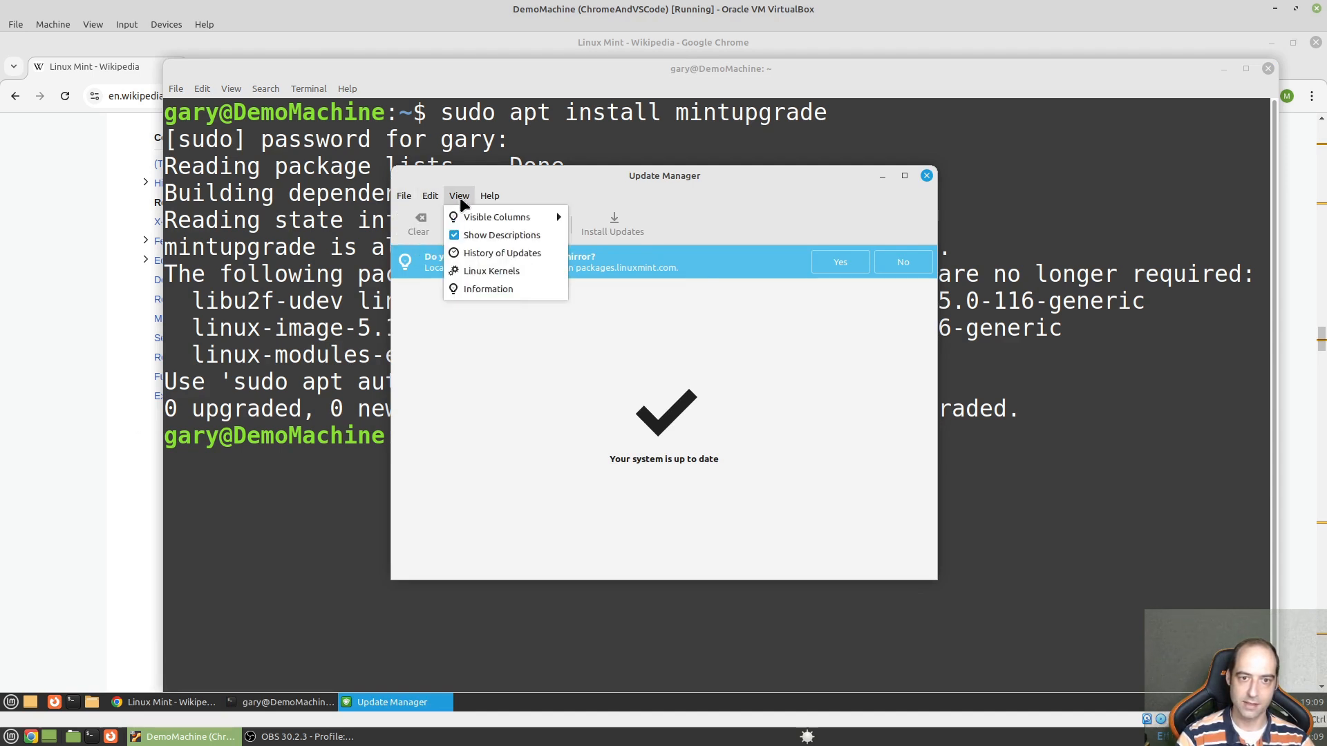
left_click(476, 290)
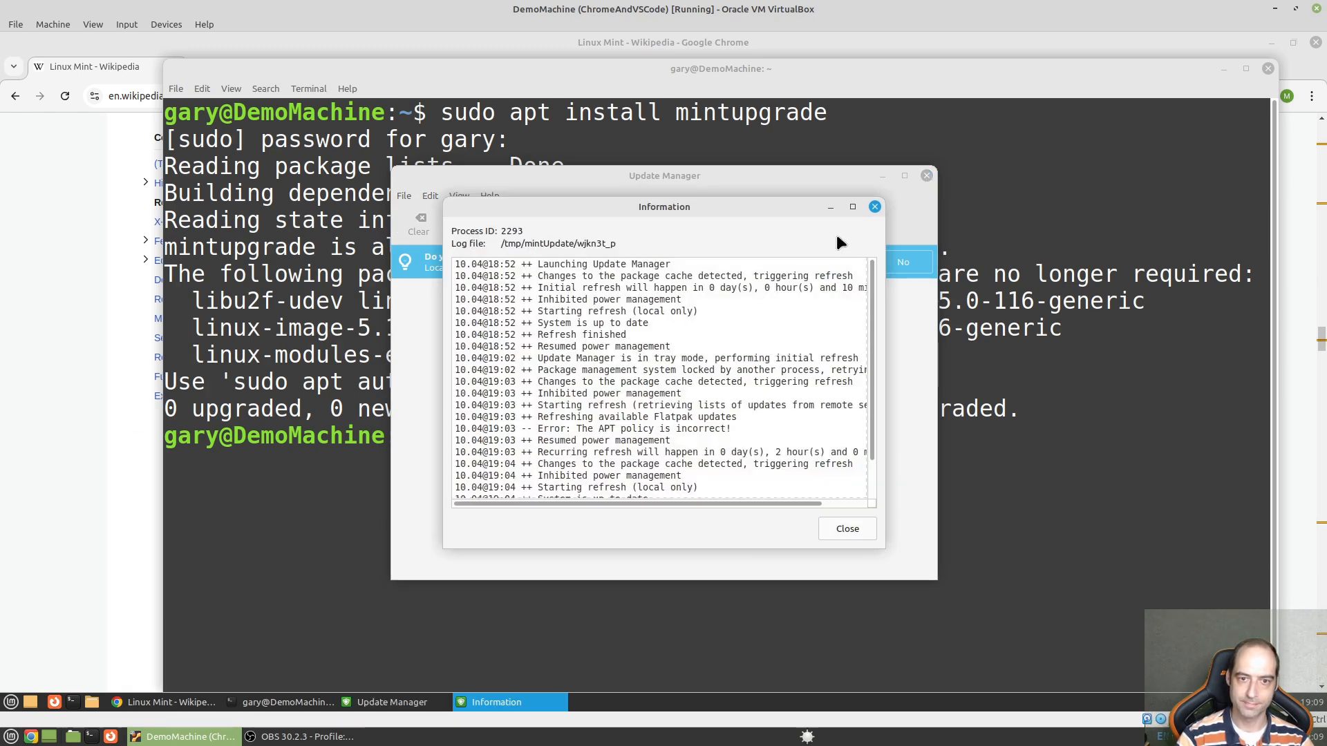
left_click(874, 208)
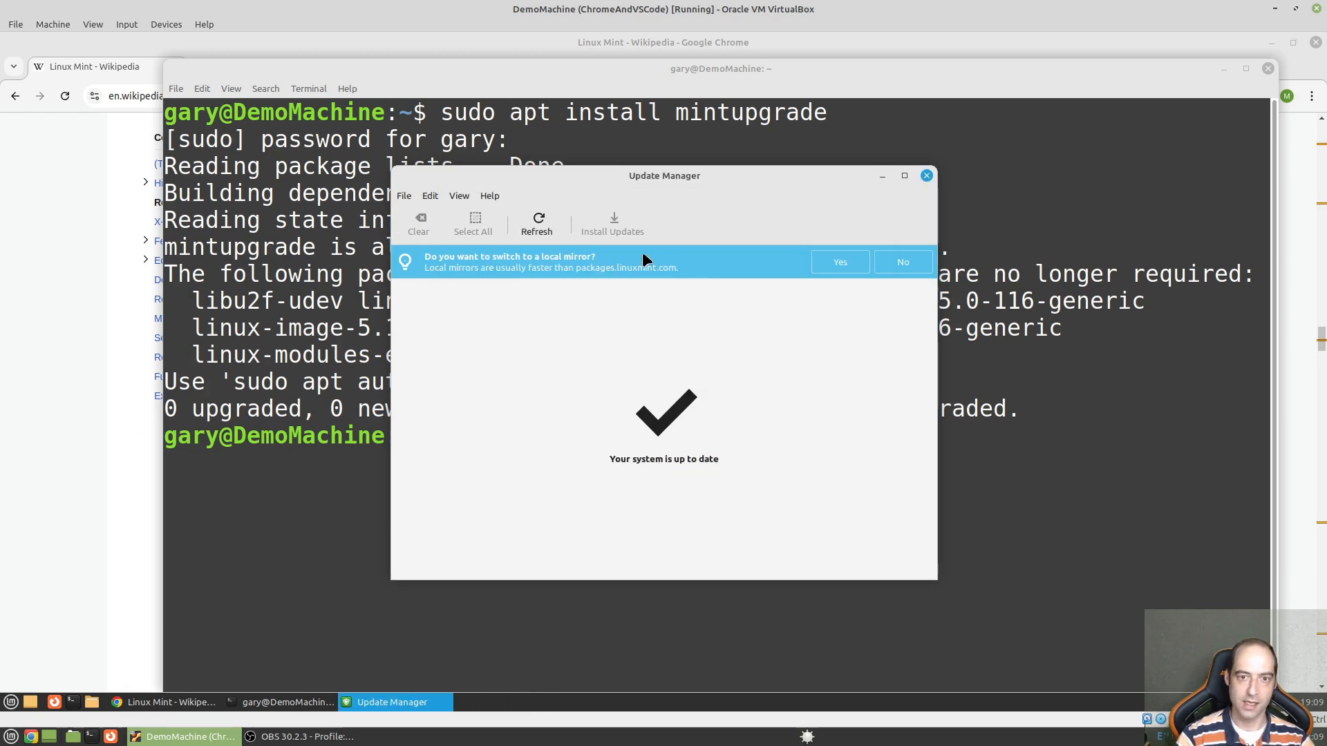
left_click(495, 198)
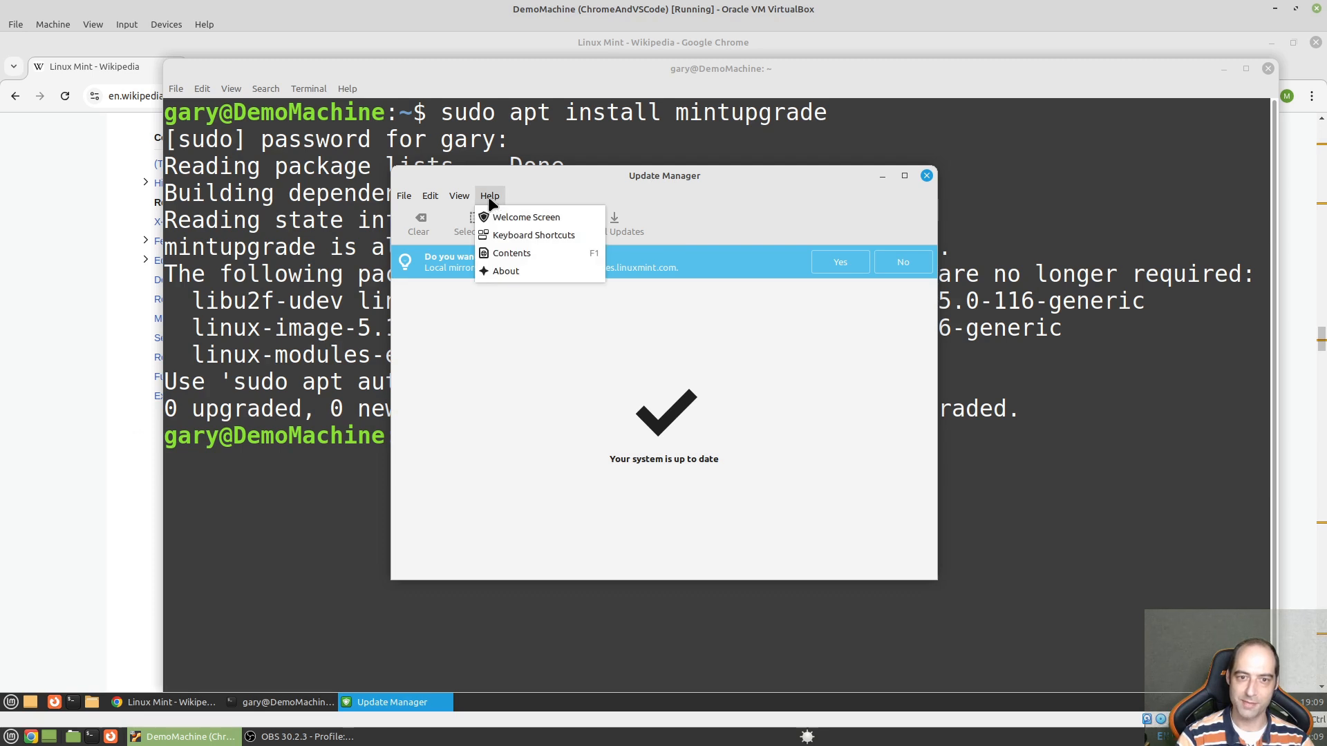
mouse_move(463, 199)
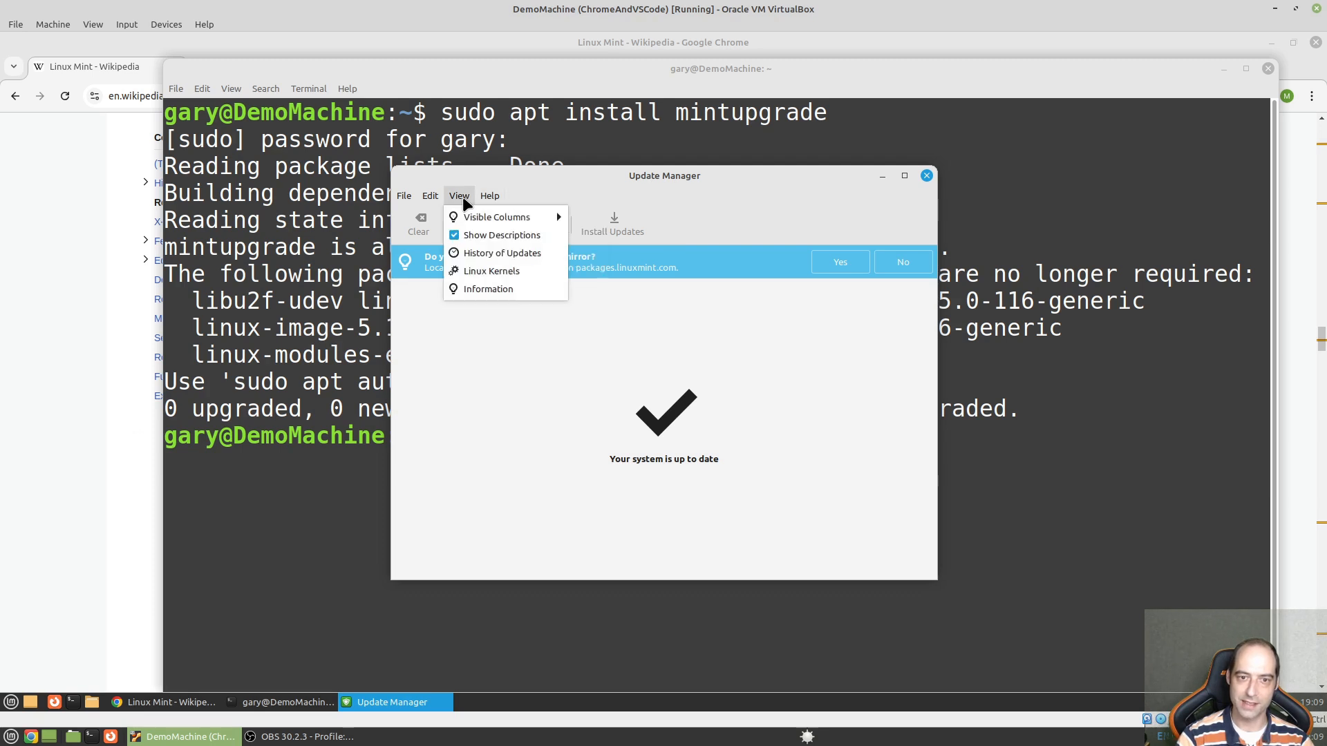
left_click(927, 176)
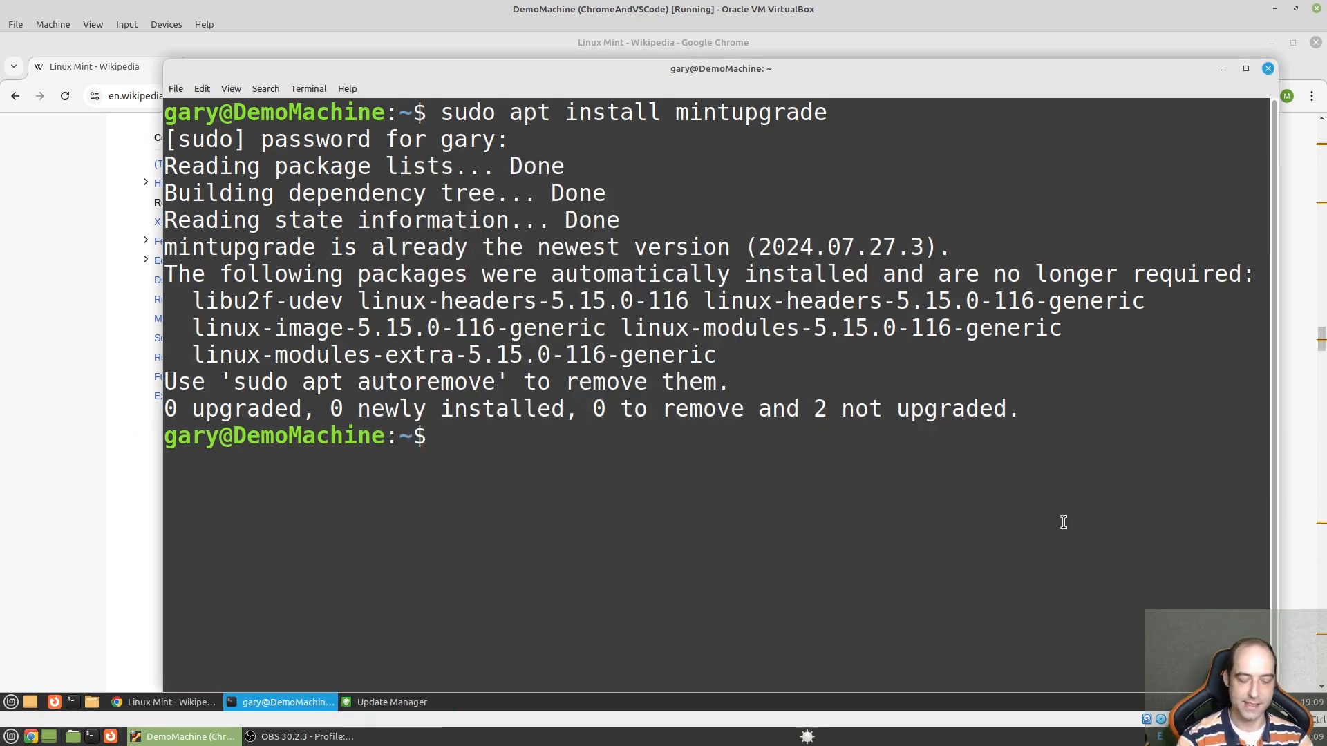
Display the operating system release details with "sudo cat /etc/os-release"
type("sudo ")
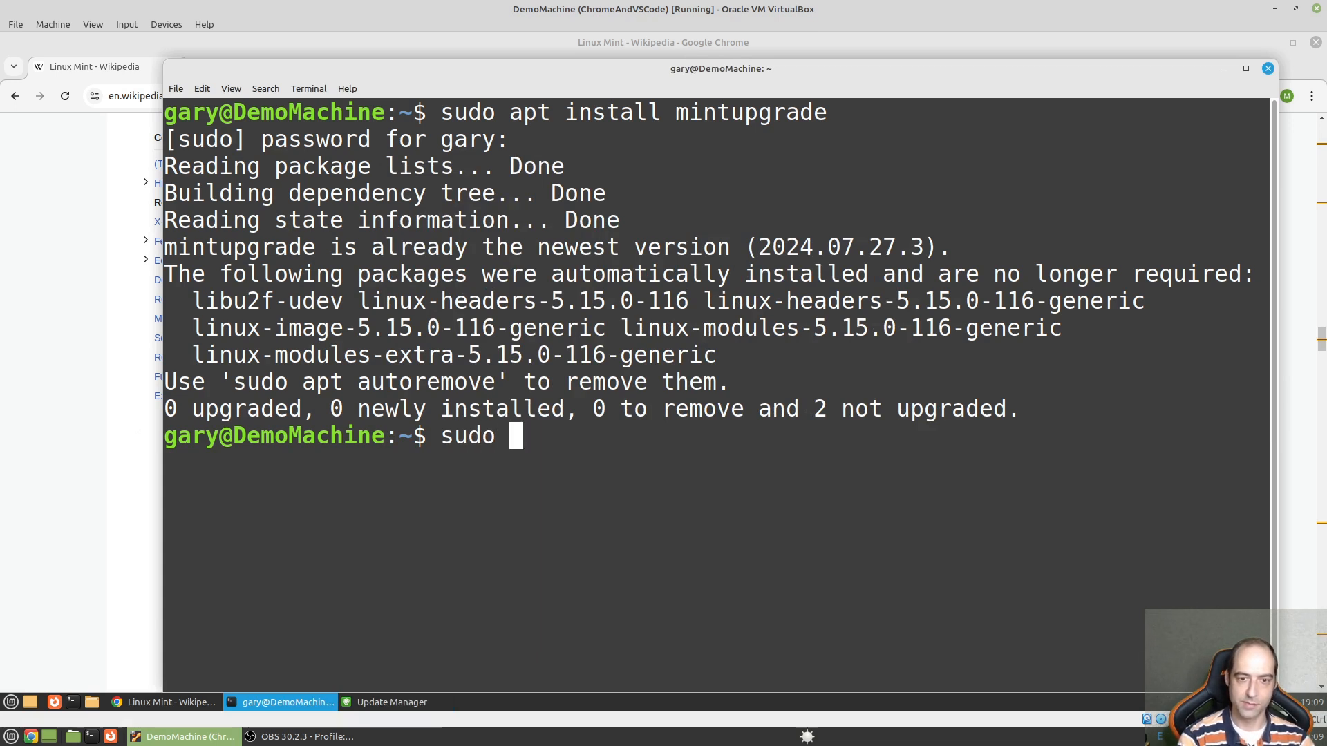
type("cat /e")
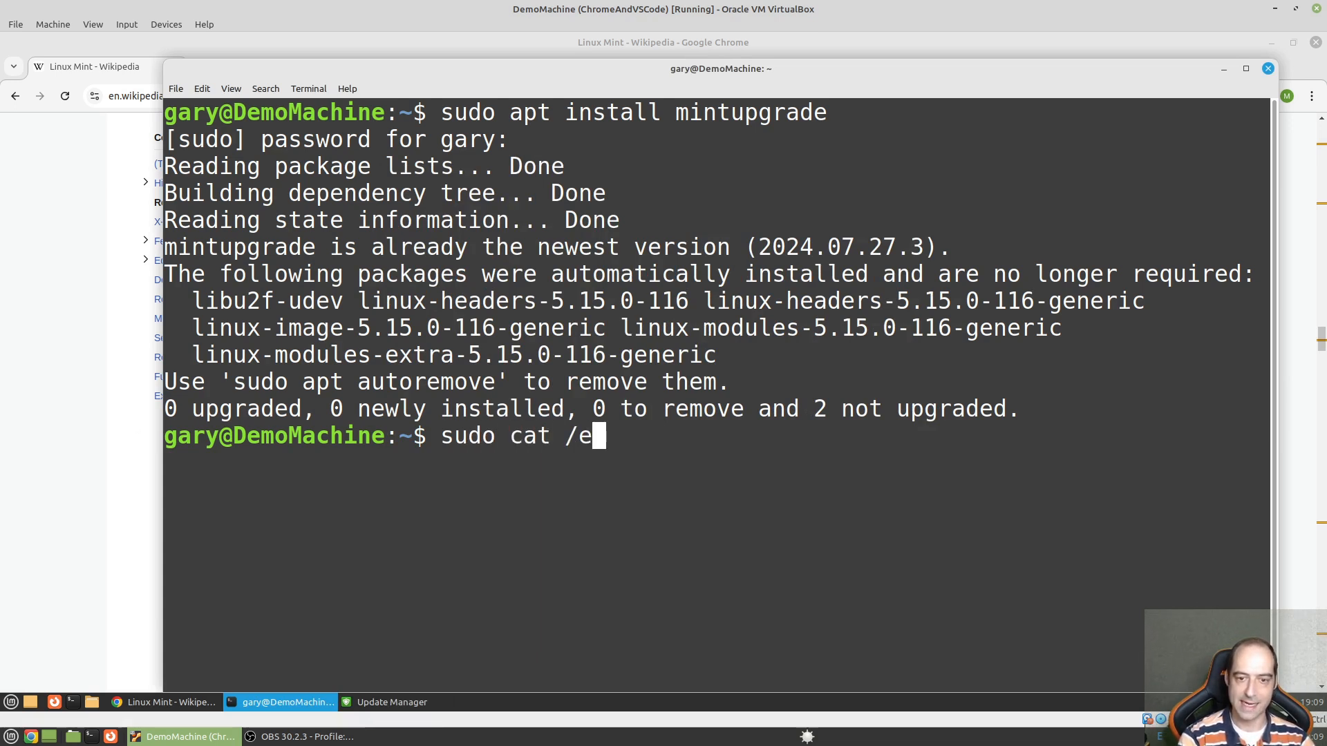
type("tc/os")
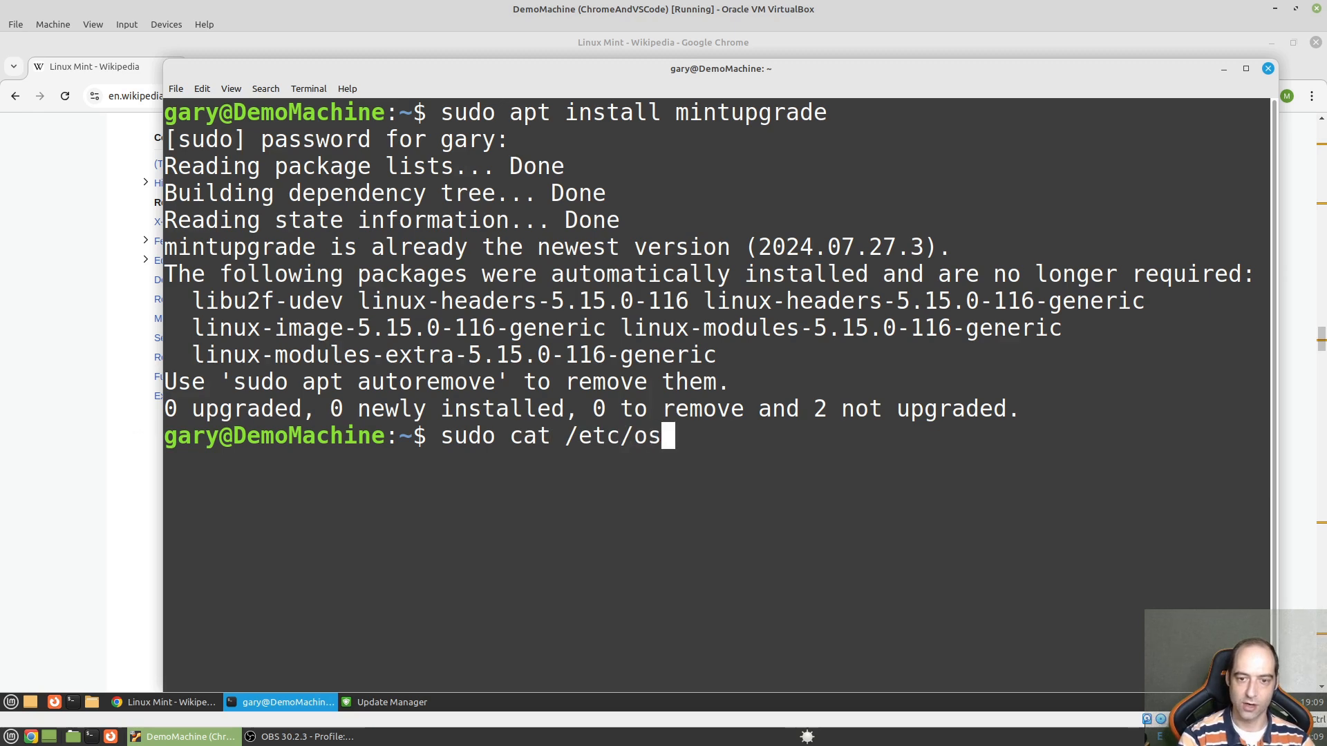
key("Tab")
key("Return")
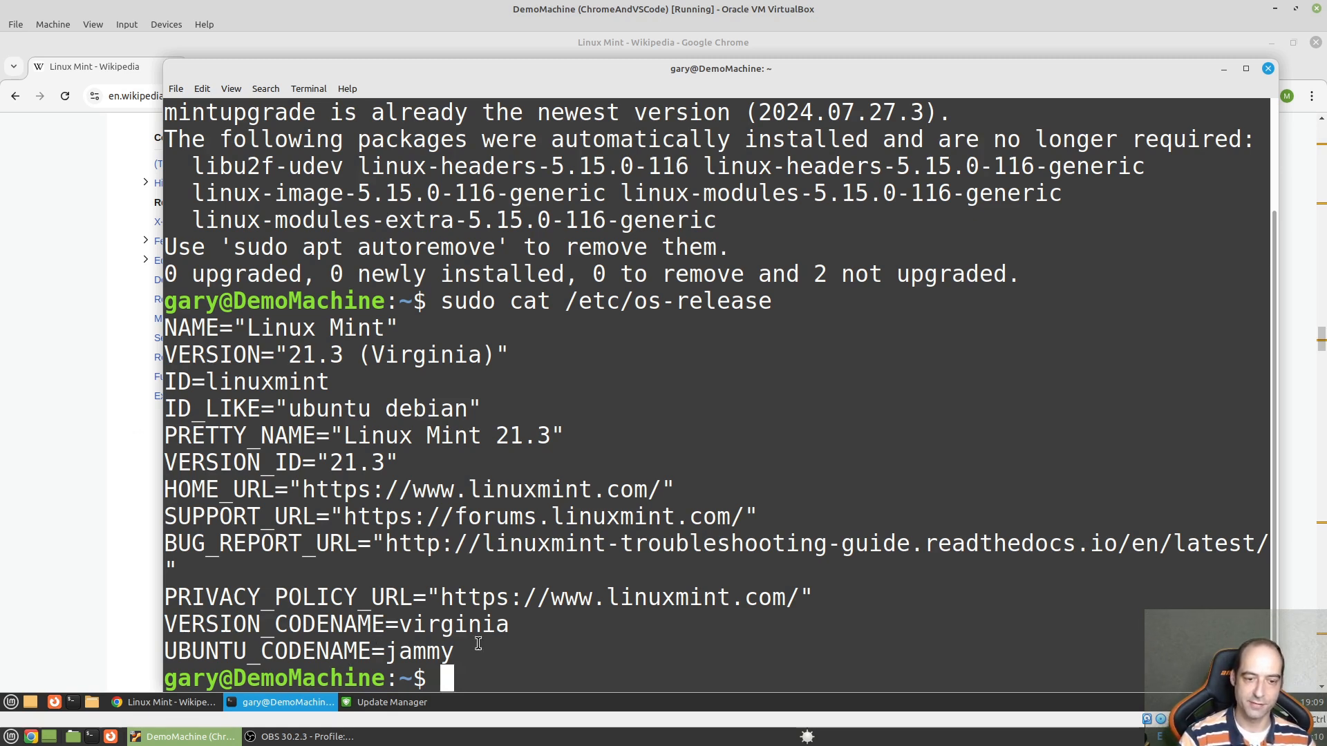
Compare the codenames in the terminal output with the enlarged Wikipedia release table in Chrome, and return to the terminal
left_click_drag(468, 650, 209, 648)
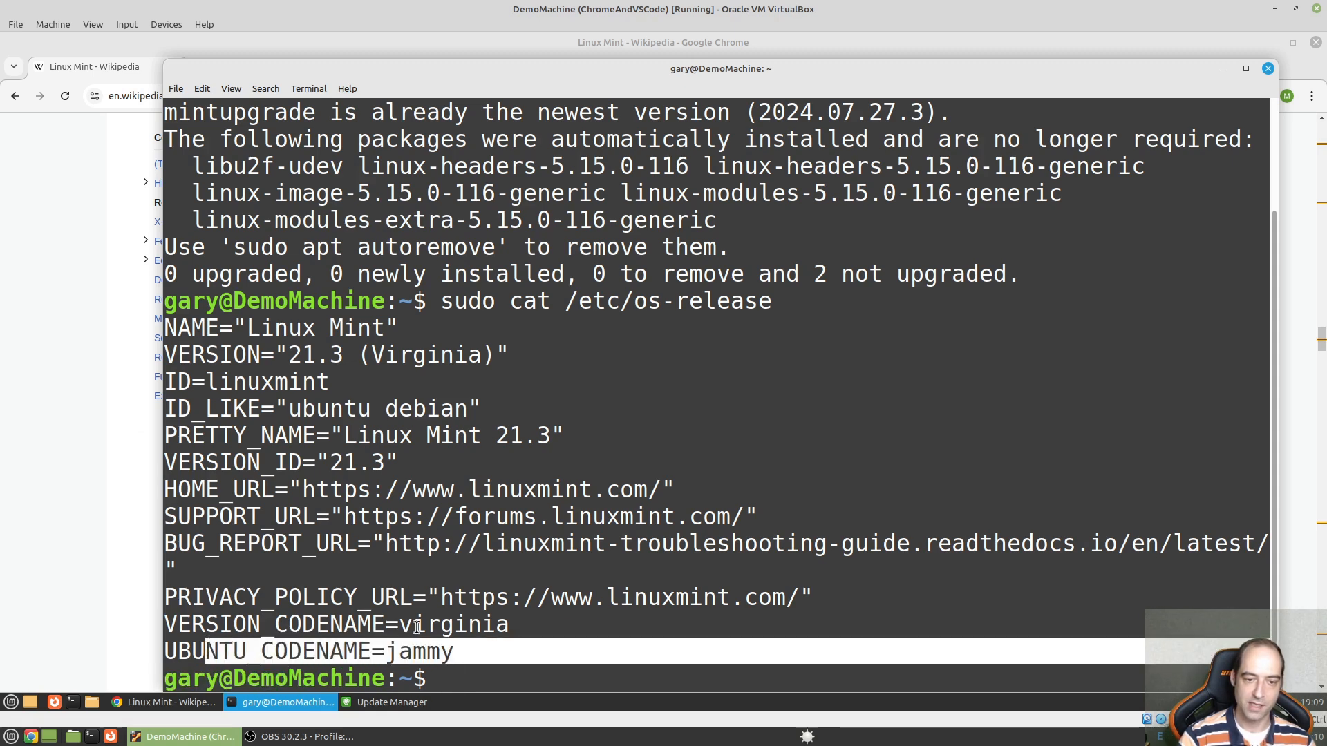
left_click(416, 626)
left_click(43, 260)
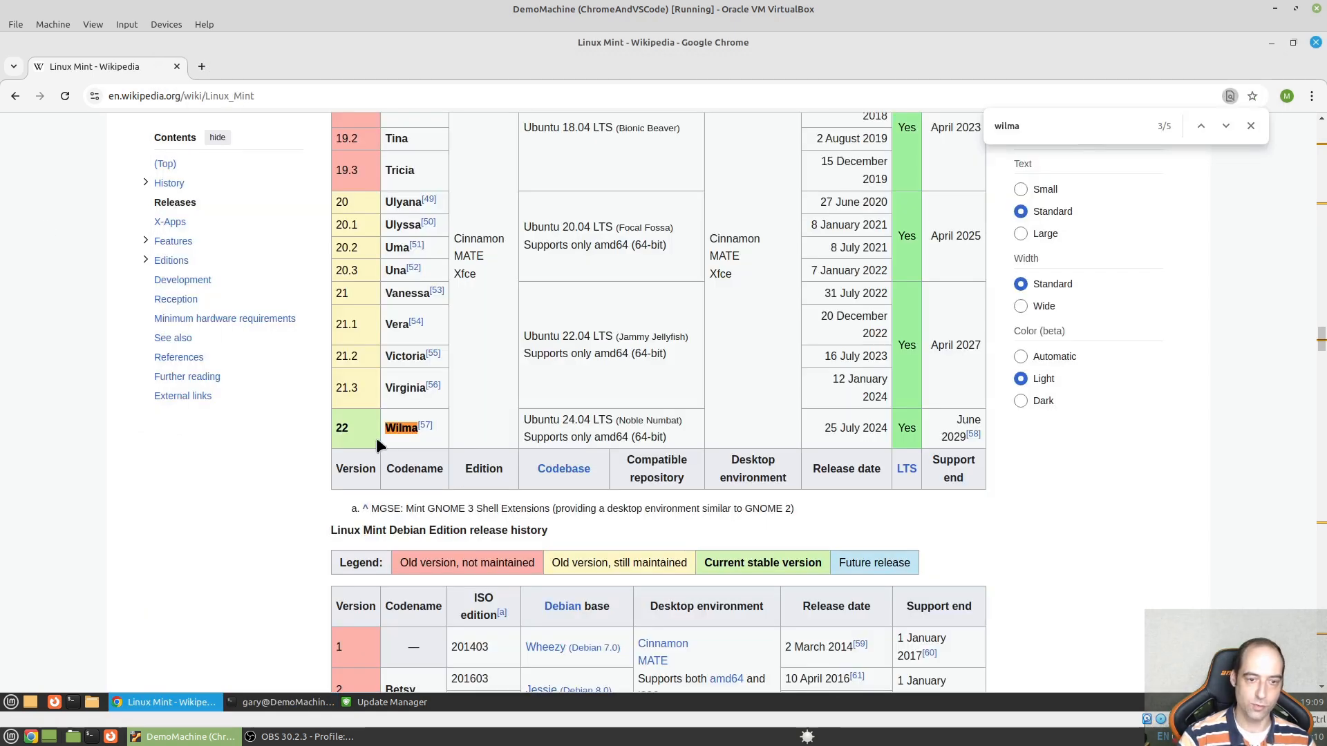
key("ctrl+plus")
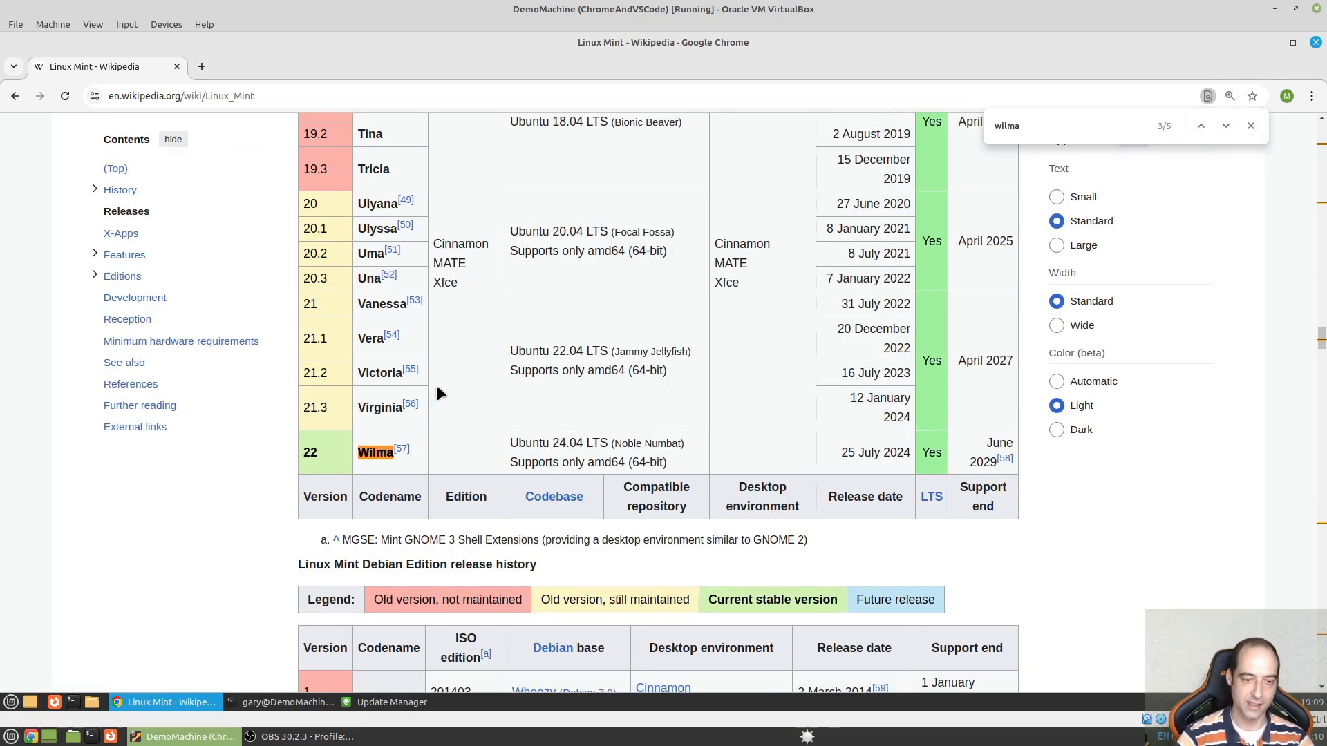
left_click(323, 702)
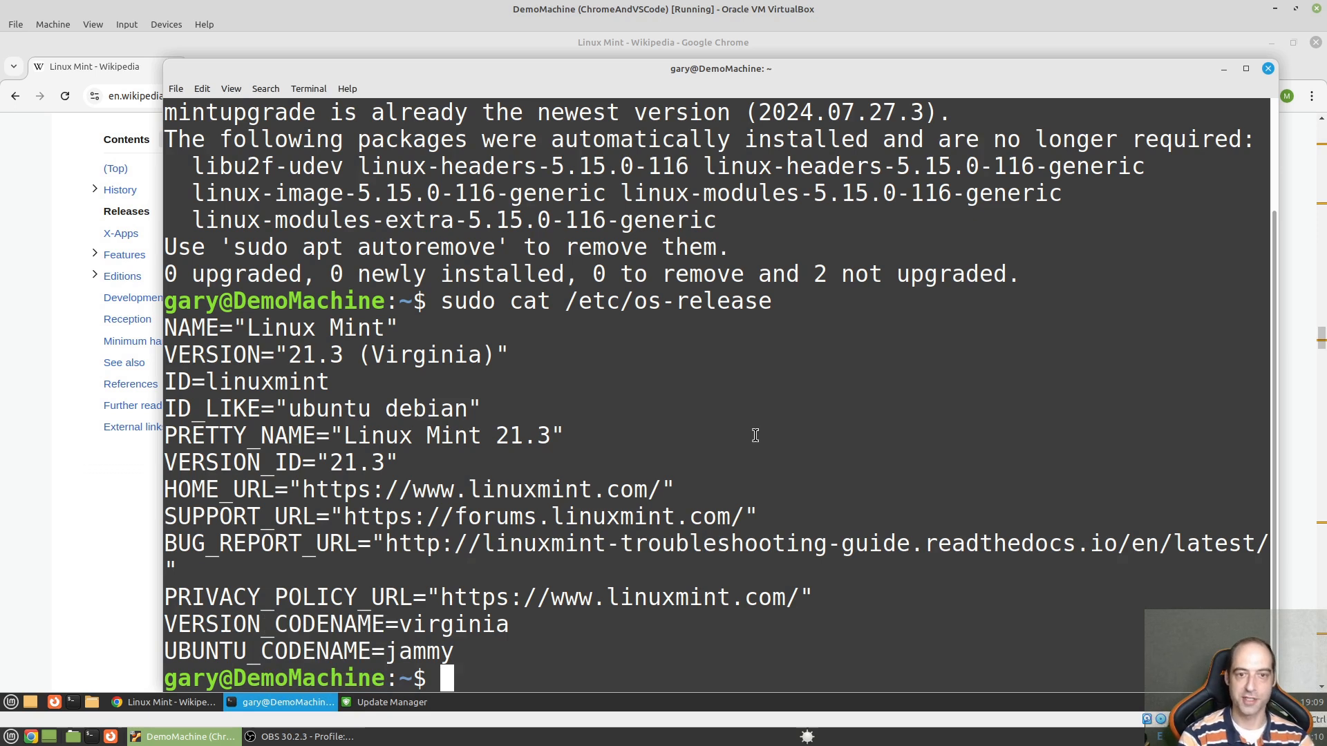
Clear the terminal, launch the upgrade tool with "sudo mintupgrade", and start its Phase 1 preparation tests
key("ctrl+l")
type("s")
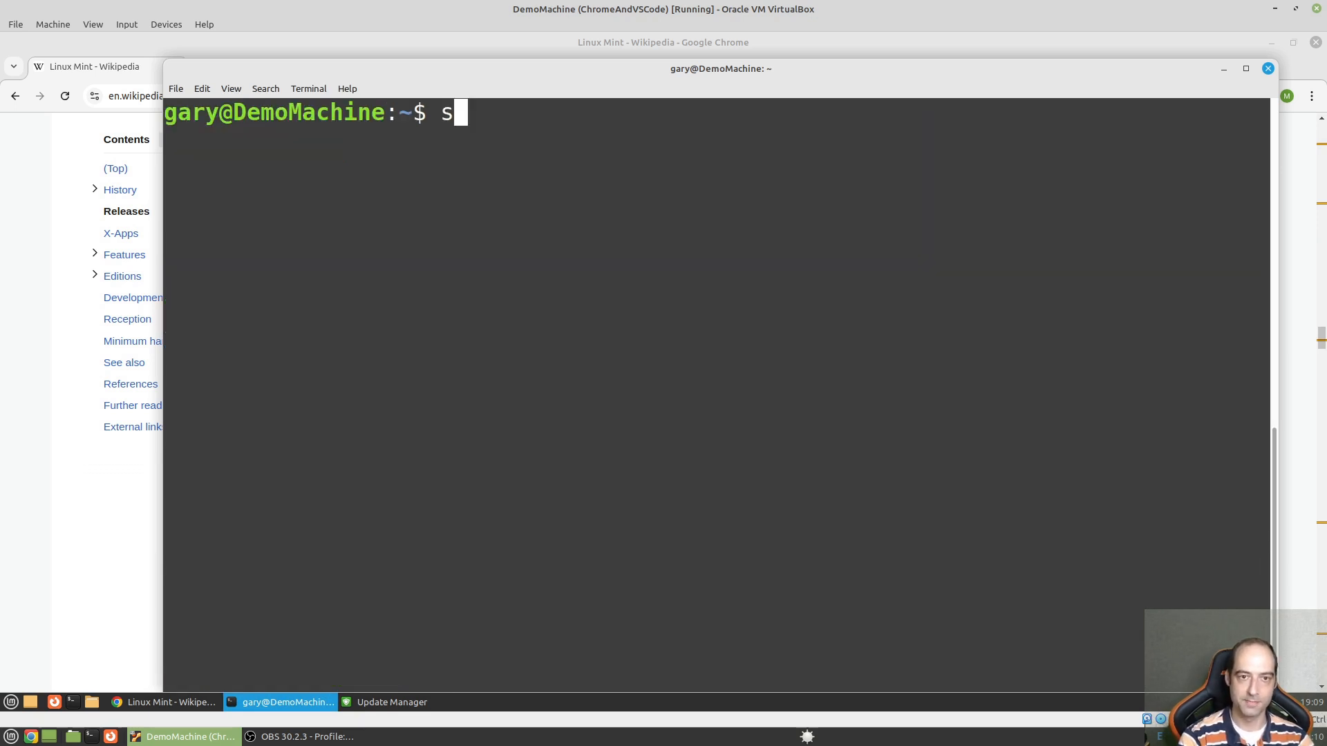
type("udo")
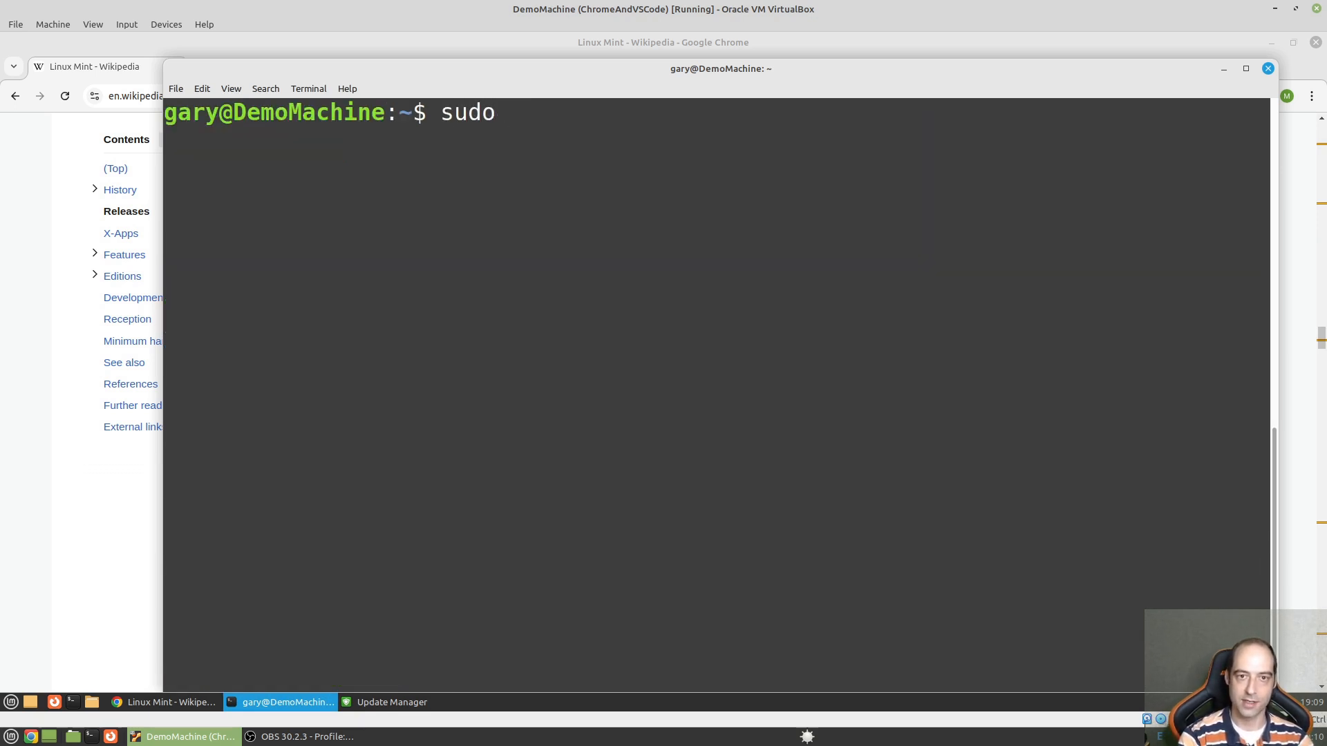
type(" mintupg")
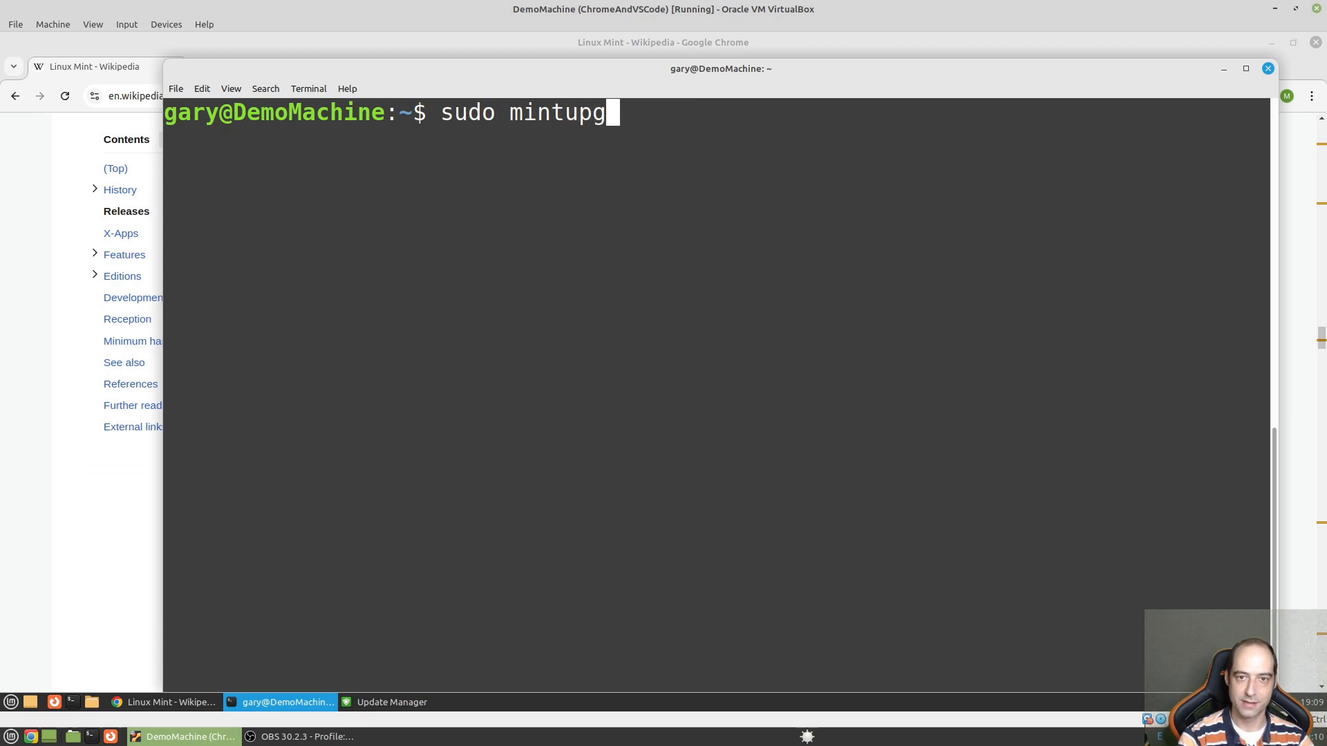
type("rade")
key("Return")
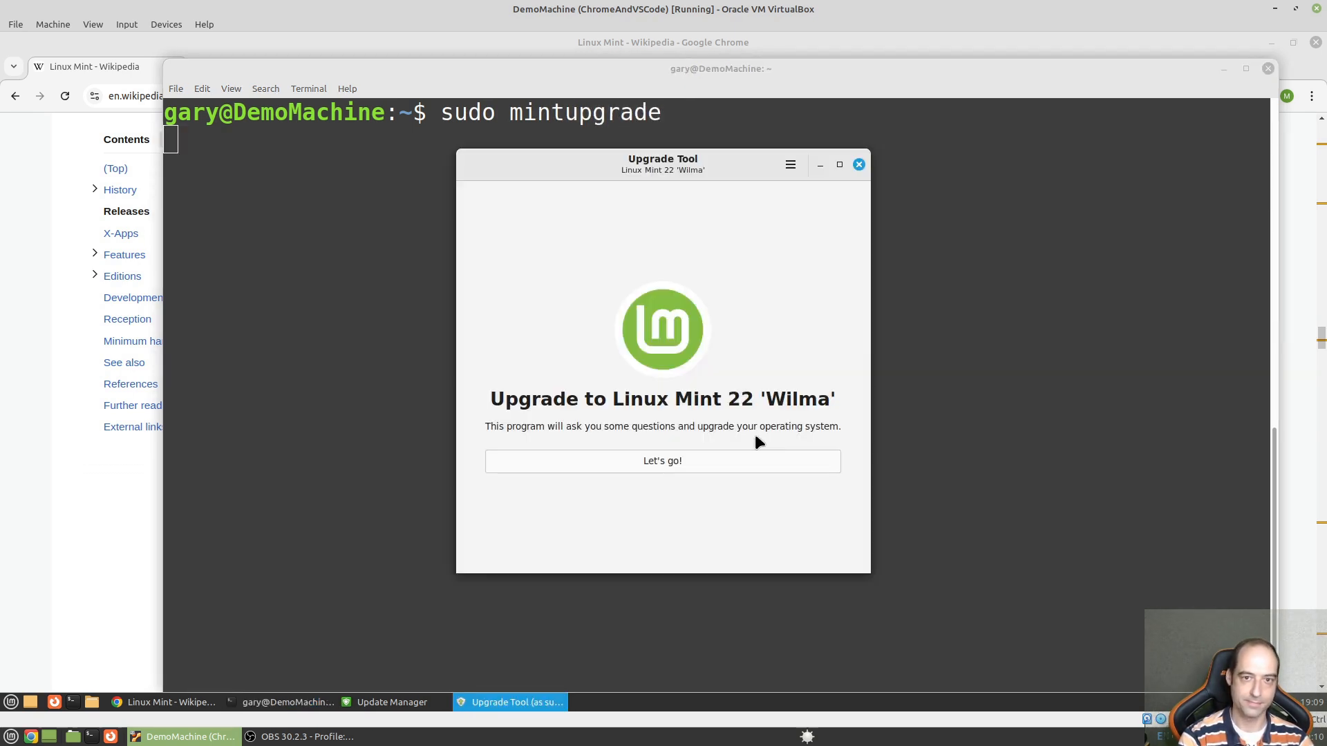
left_click(675, 462)
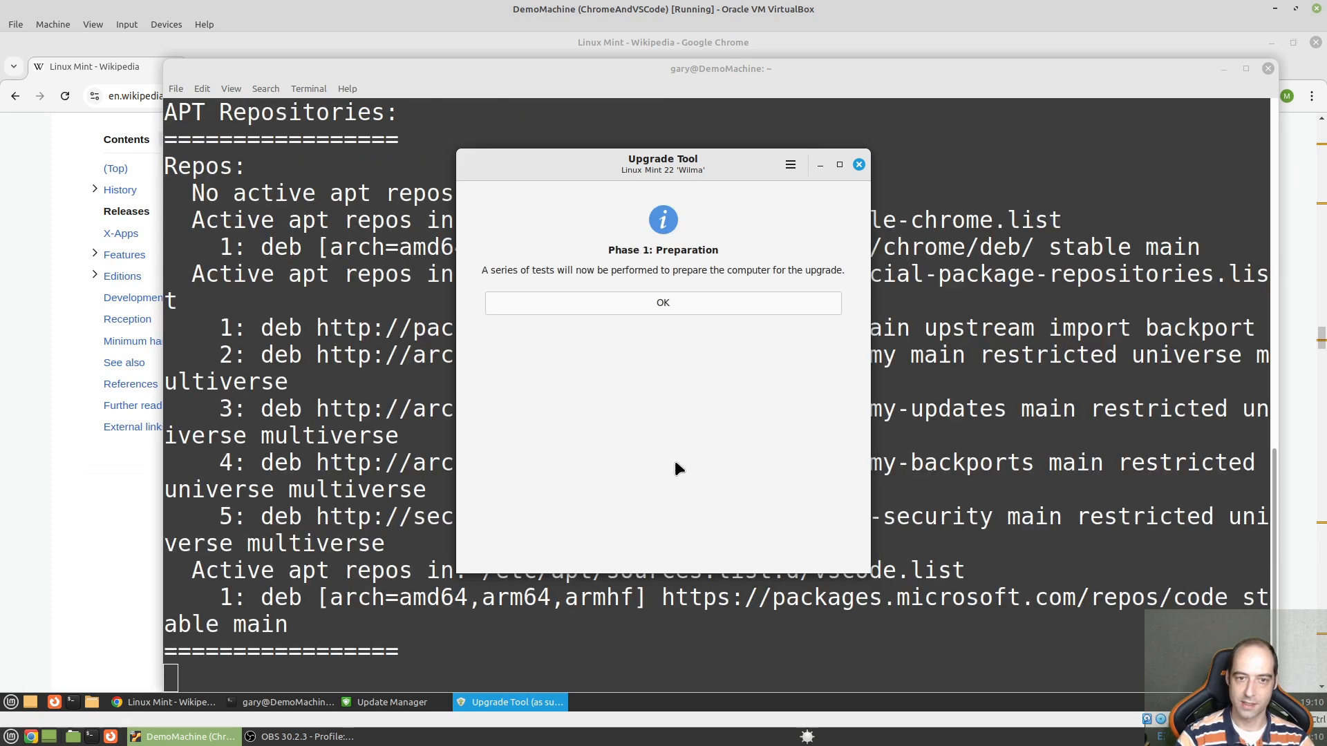
left_click(635, 298)
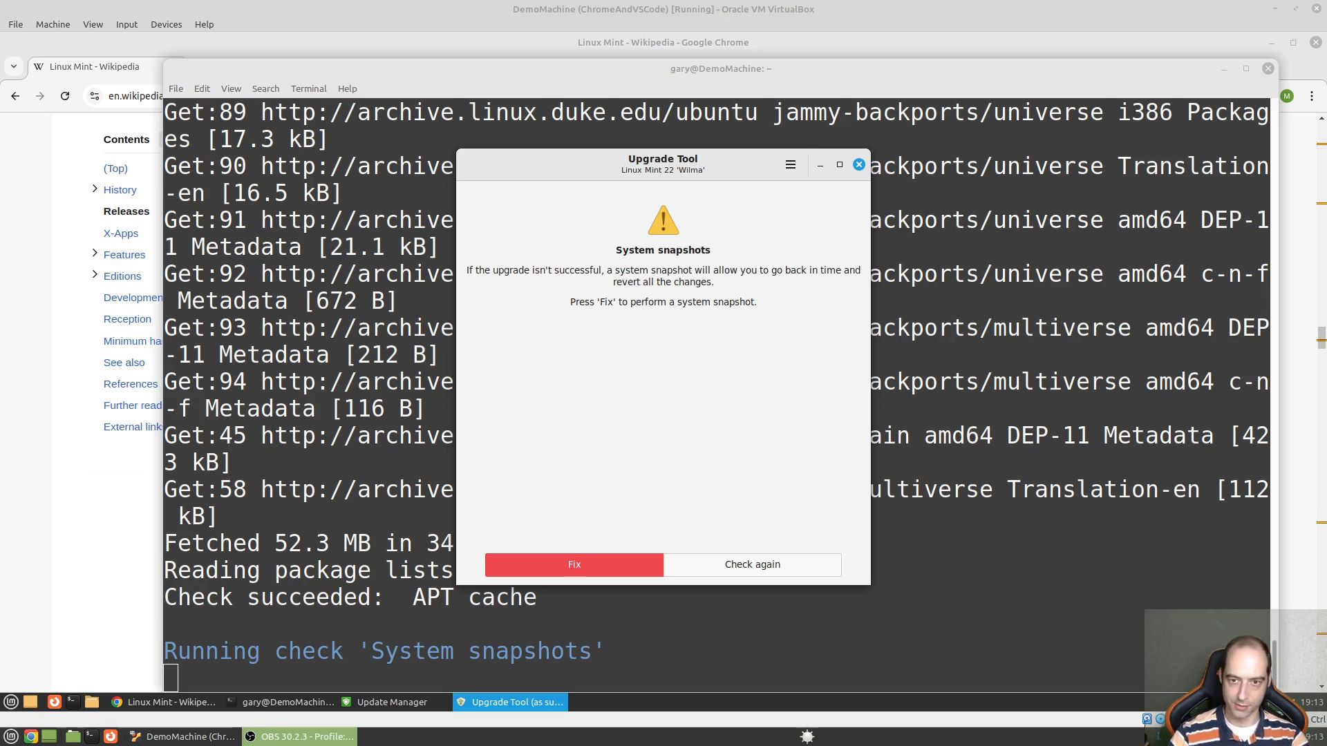
Fix the System snapshots check by creating a snapshot of the current system in Timeshift, and close Timeshift without adding a comment
left_click(579, 559)
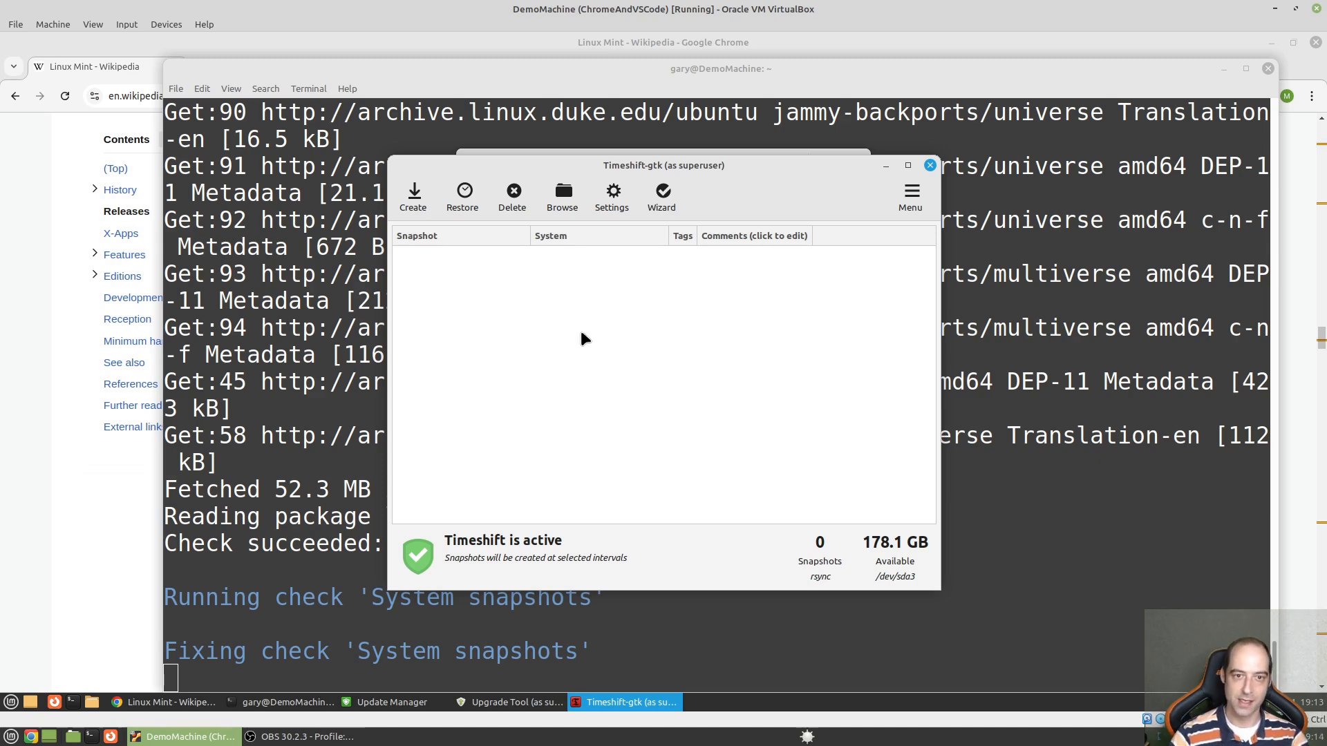
left_click(422, 210)
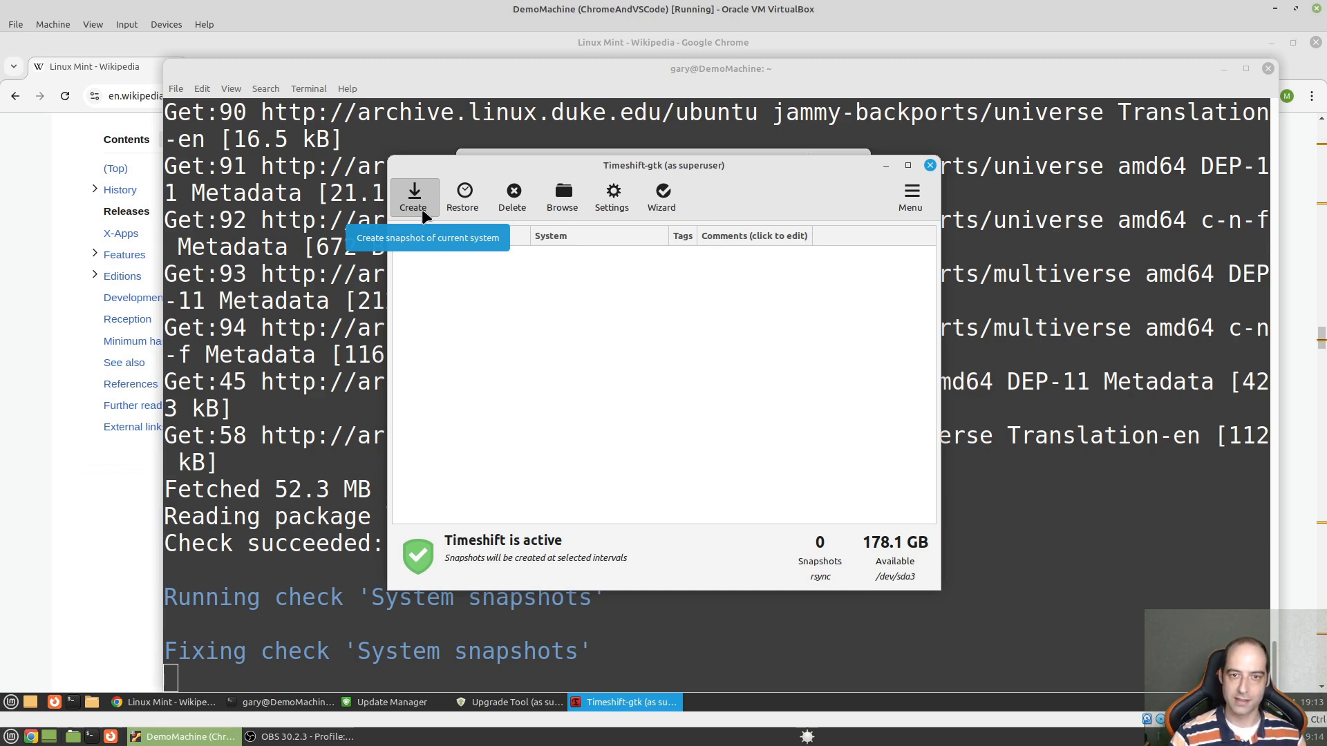
left_click(423, 212)
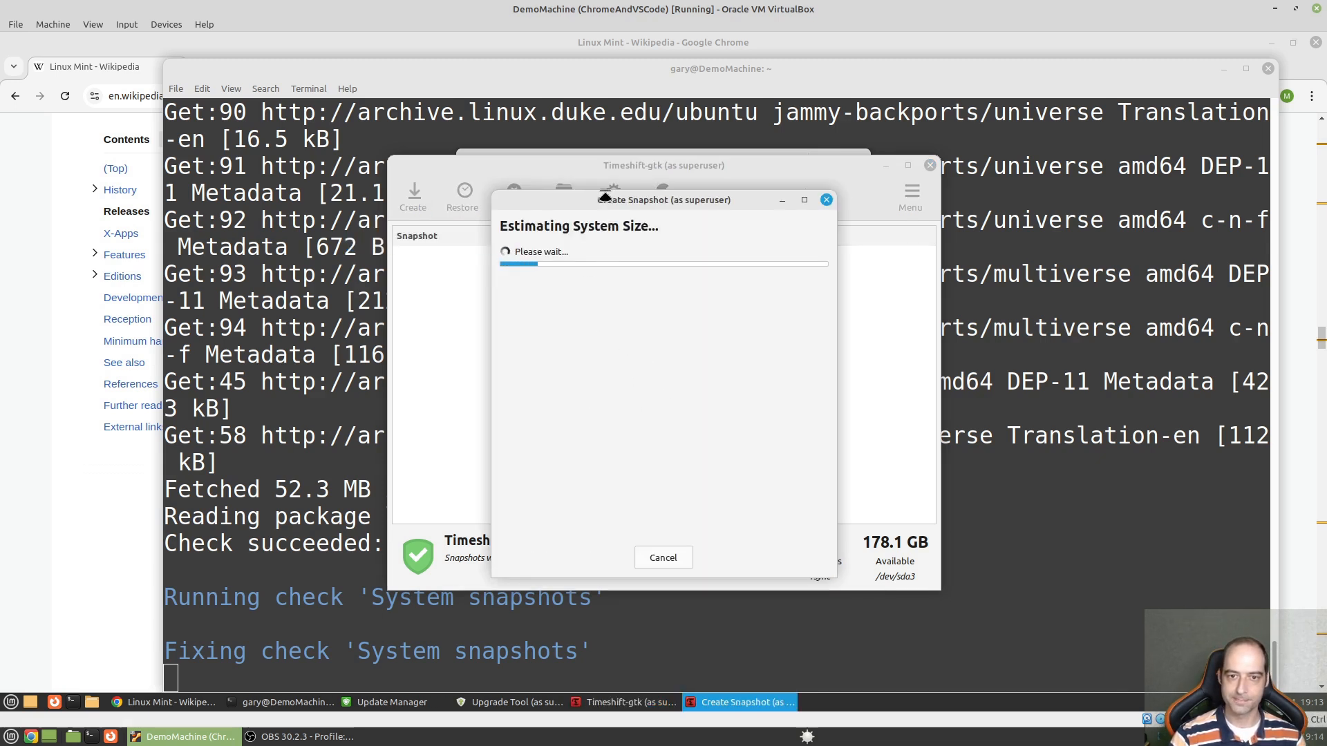
left_click_drag(602, 197, 583, 178)
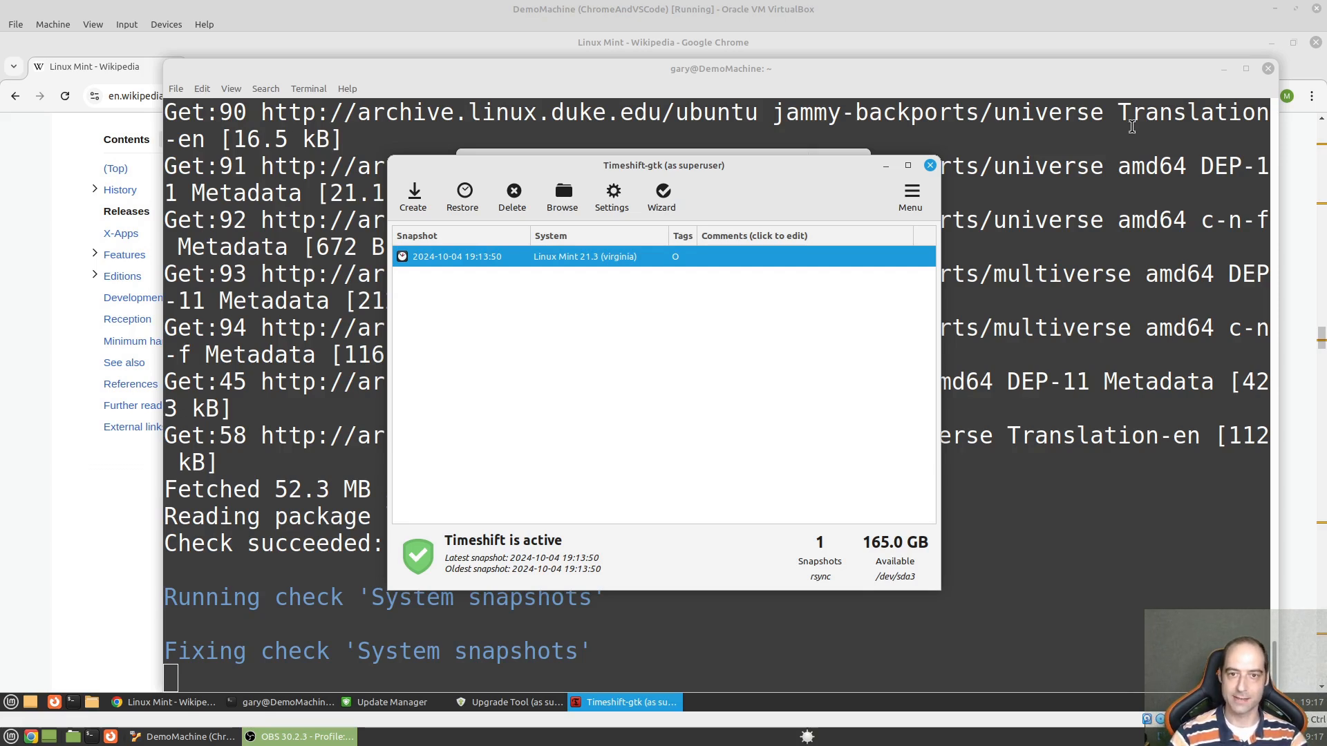
left_click(751, 257)
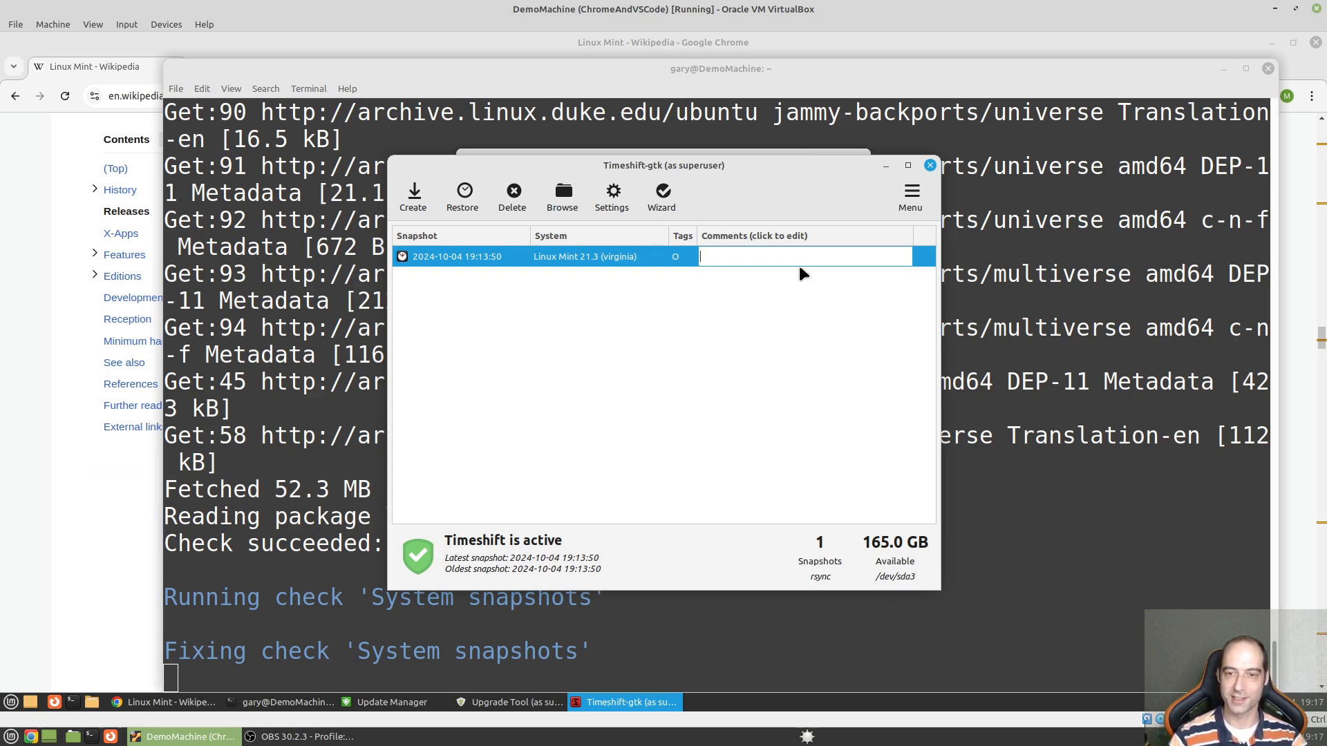
left_click(713, 340)
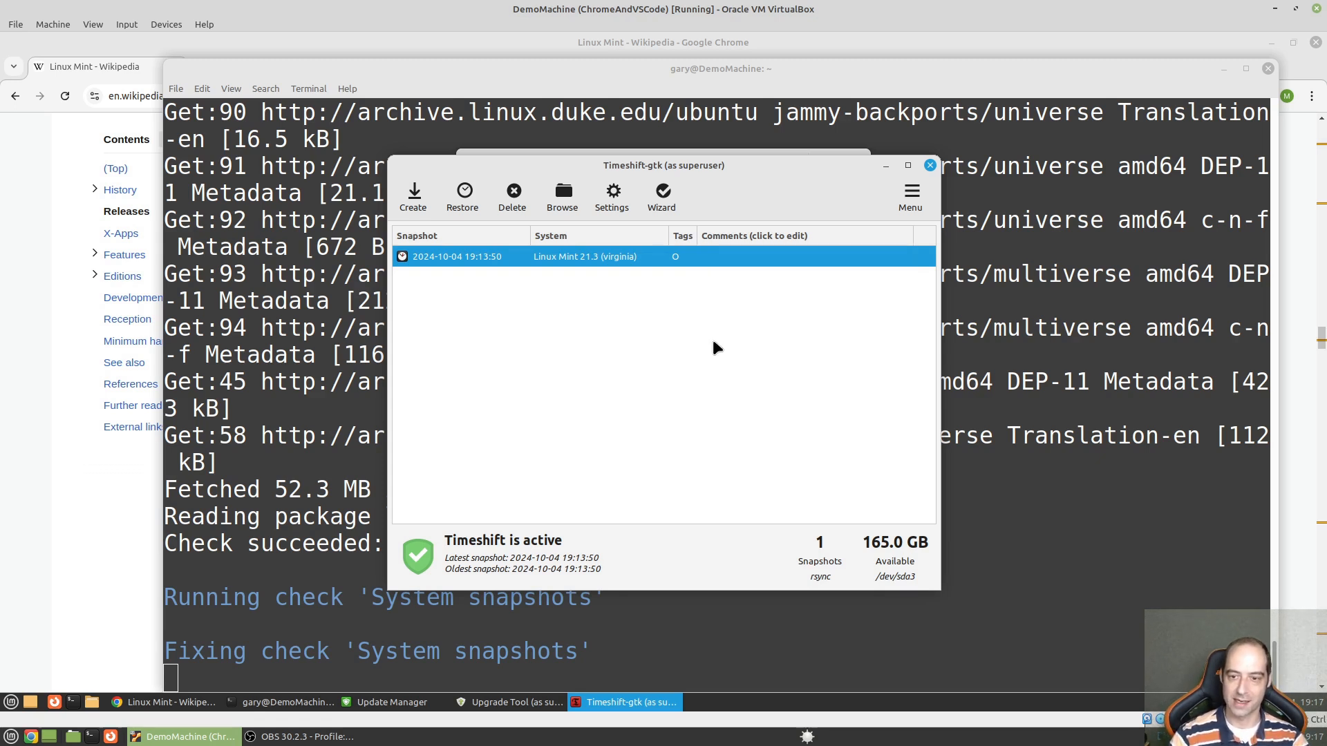
left_click(931, 166)
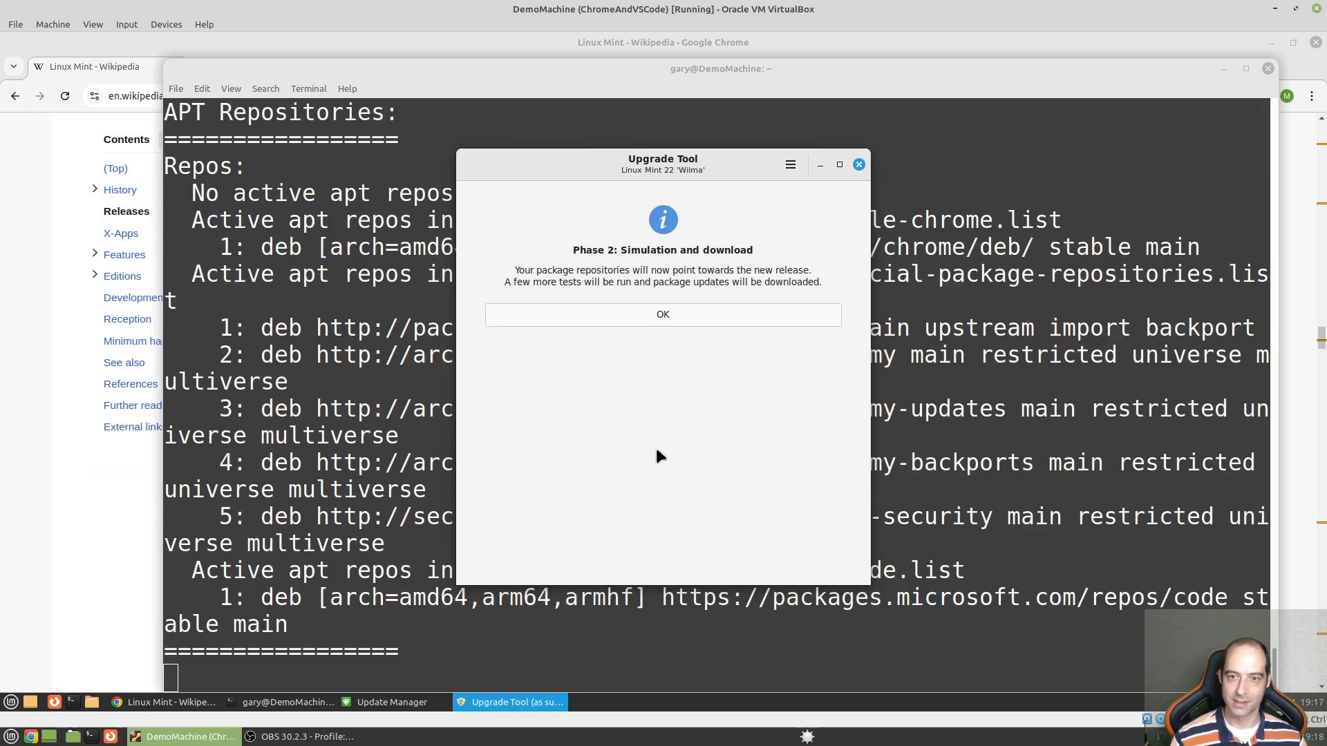
Run the Phase 2 simulation and download and the Phase 3 package upgrade, accepting the fix for the foreign base-files package
left_click(699, 315)
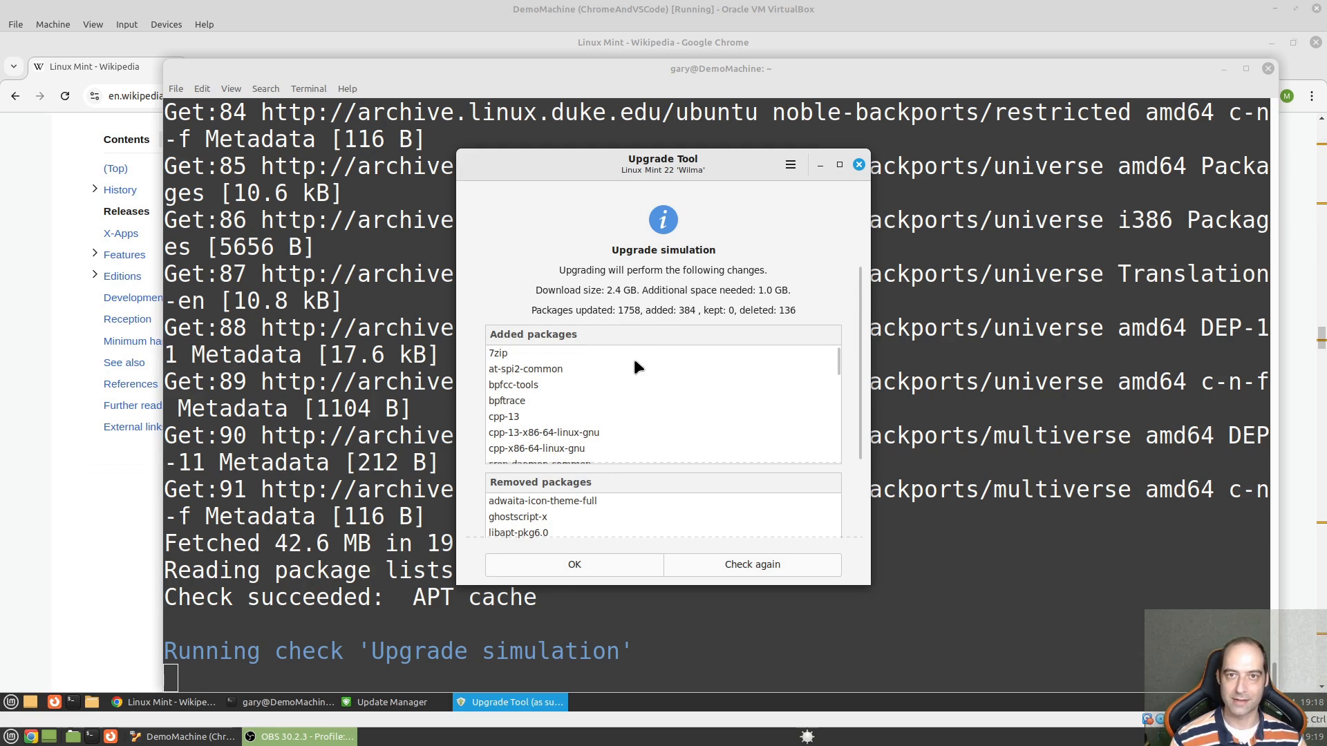
left_click(611, 564)
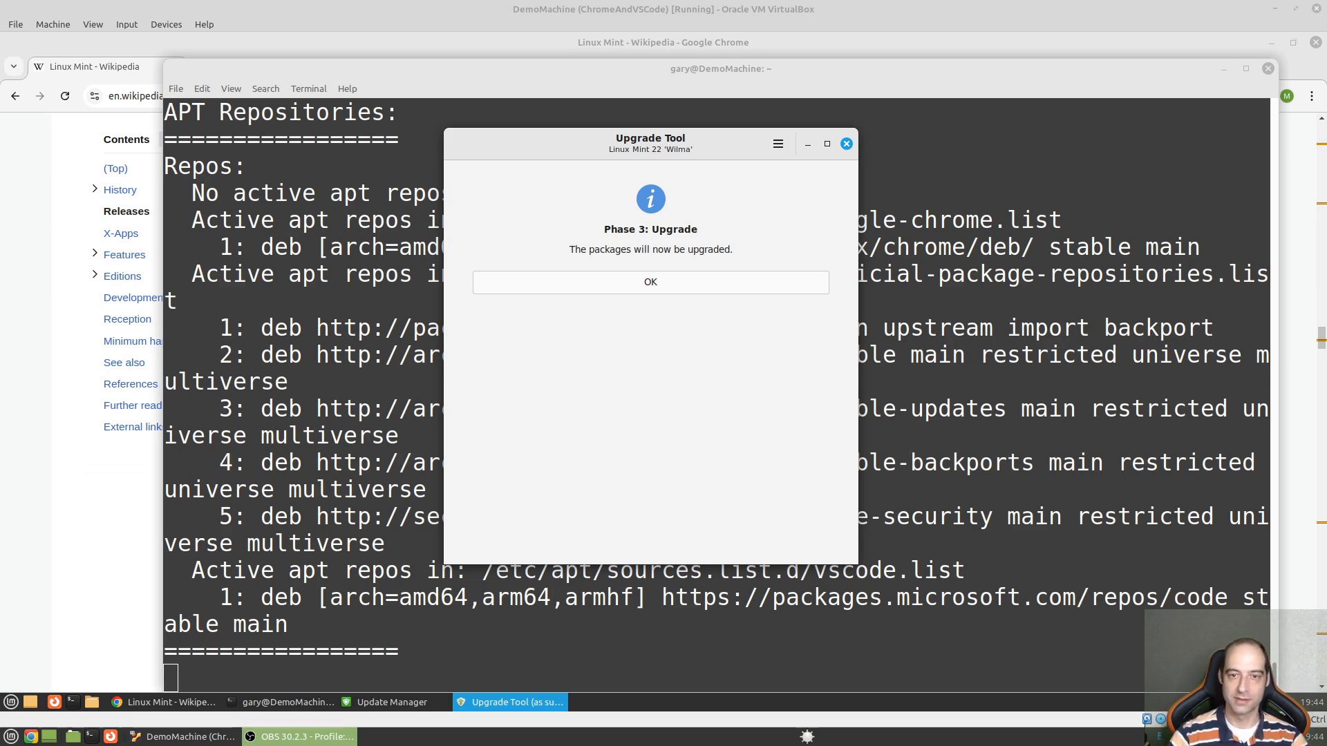
left_click(664, 280)
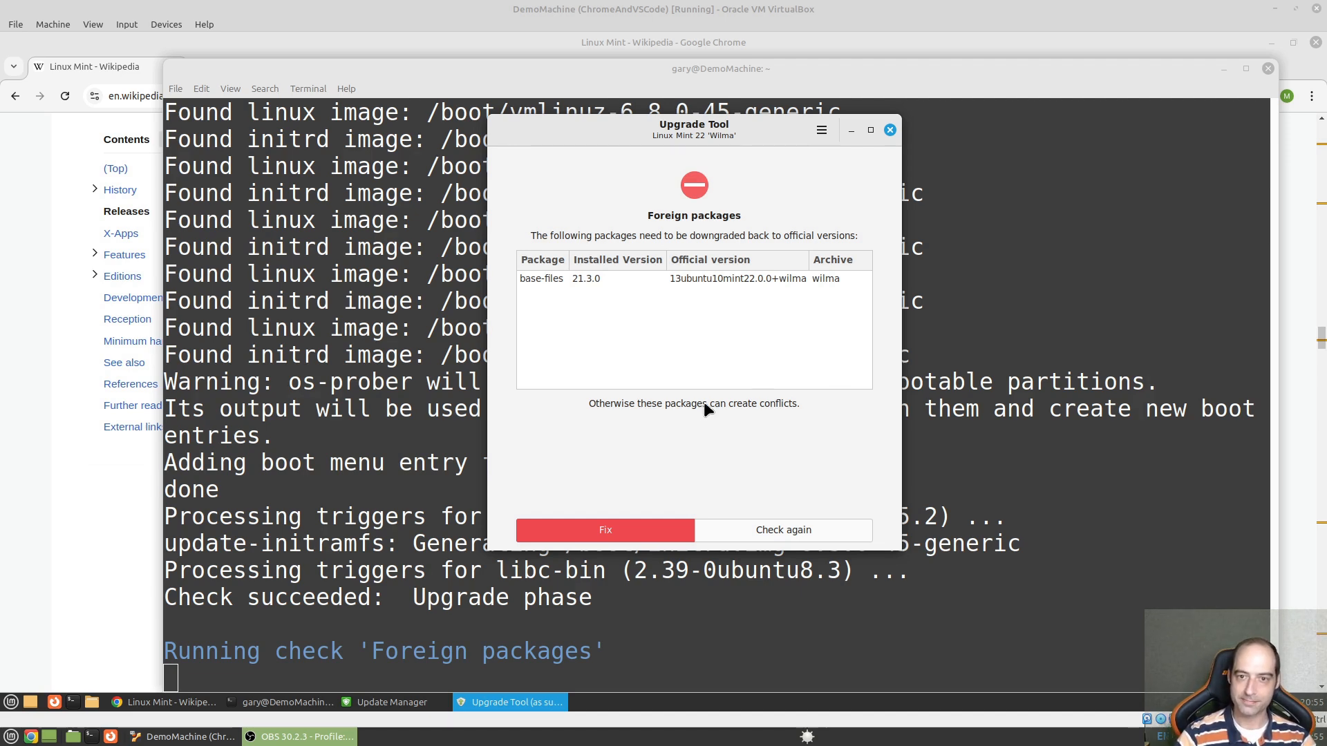
left_click(608, 534)
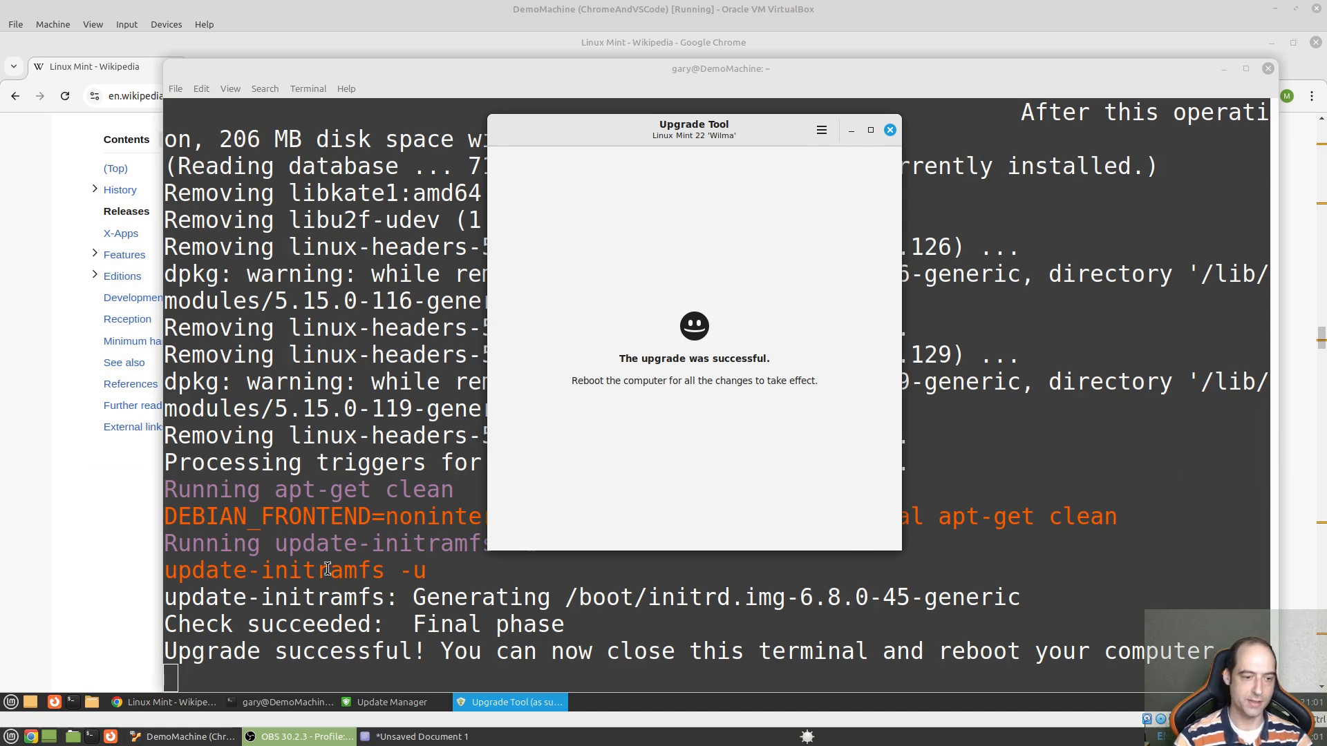
Try to restart the system, choosing to reboot anyway while the Upgrade Tool is still running
left_click(11, 702)
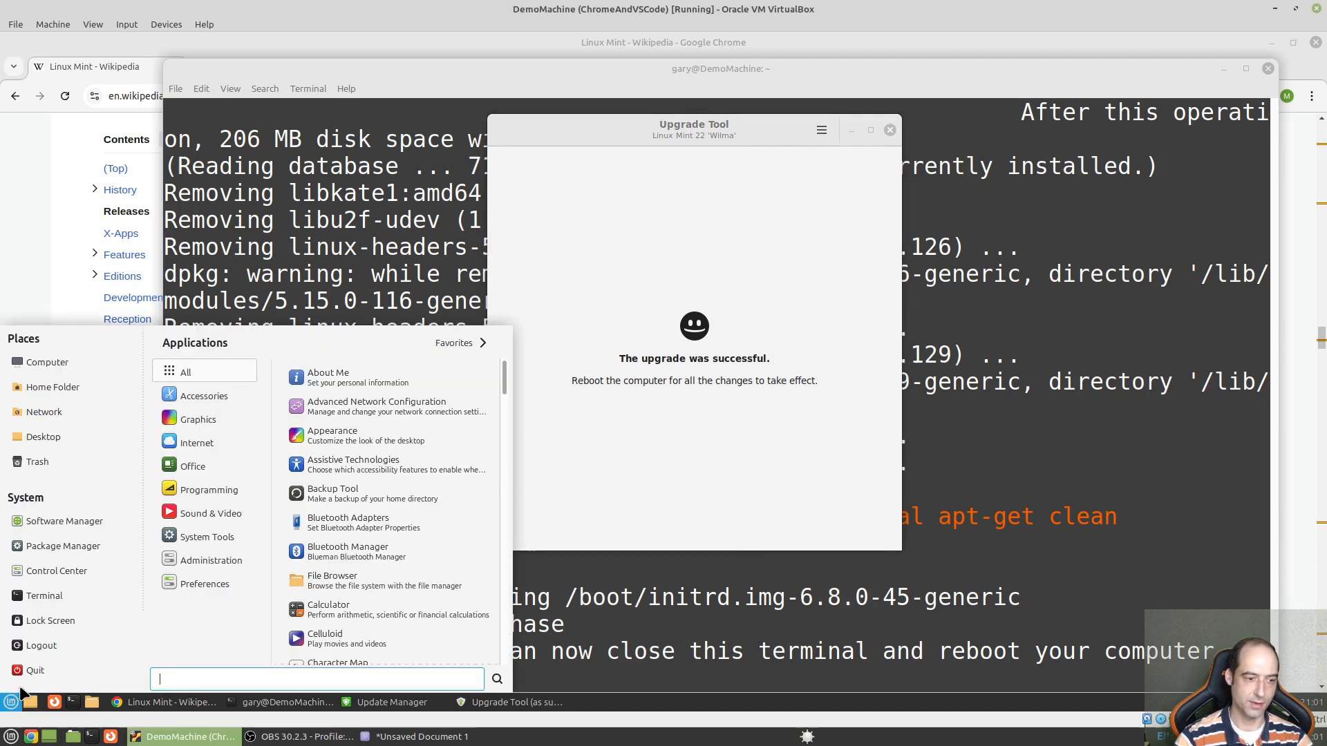
left_click(34, 669)
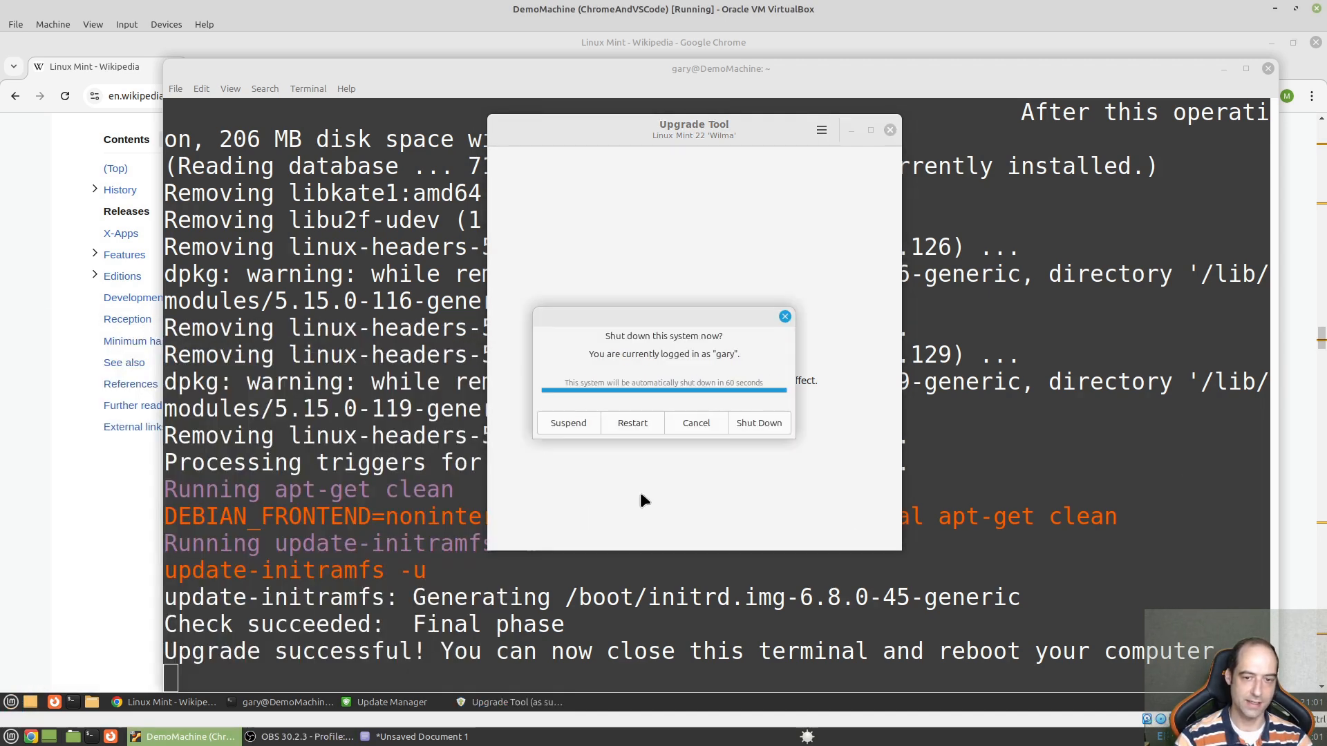
left_click(618, 424)
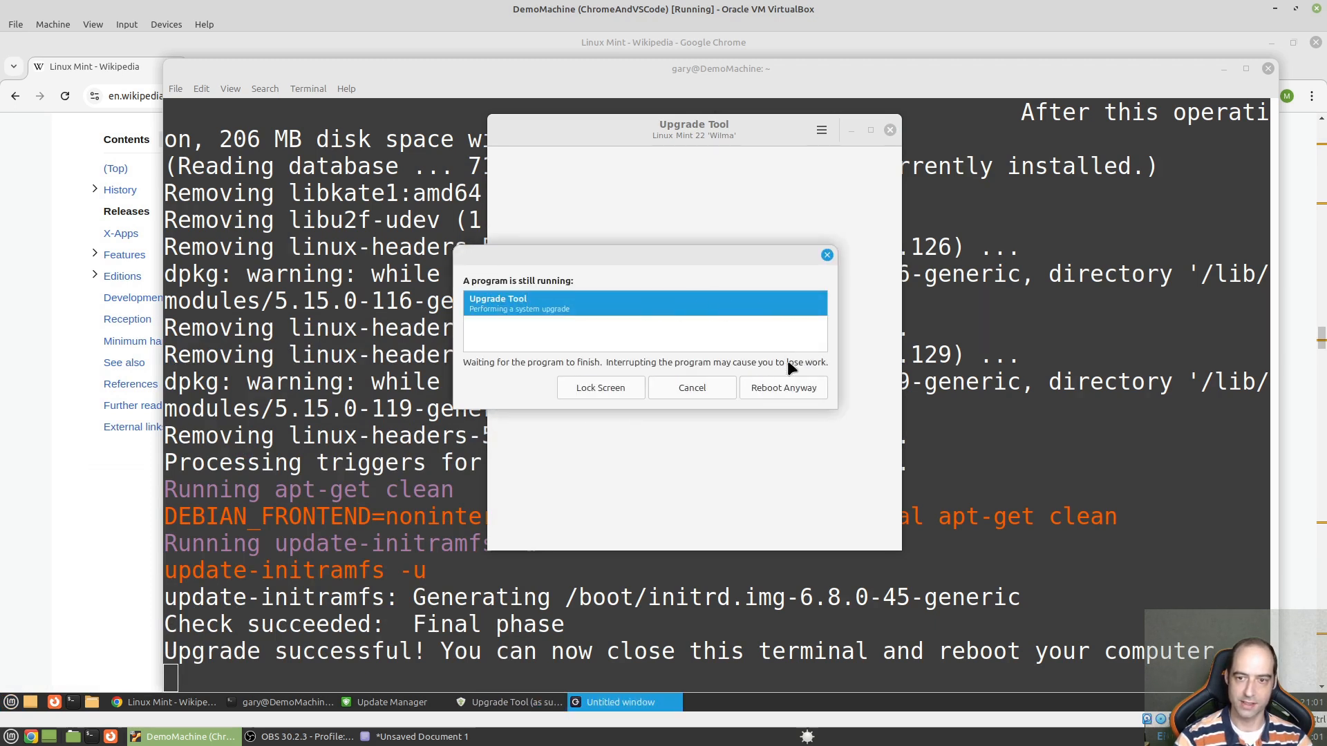
left_click(777, 389)
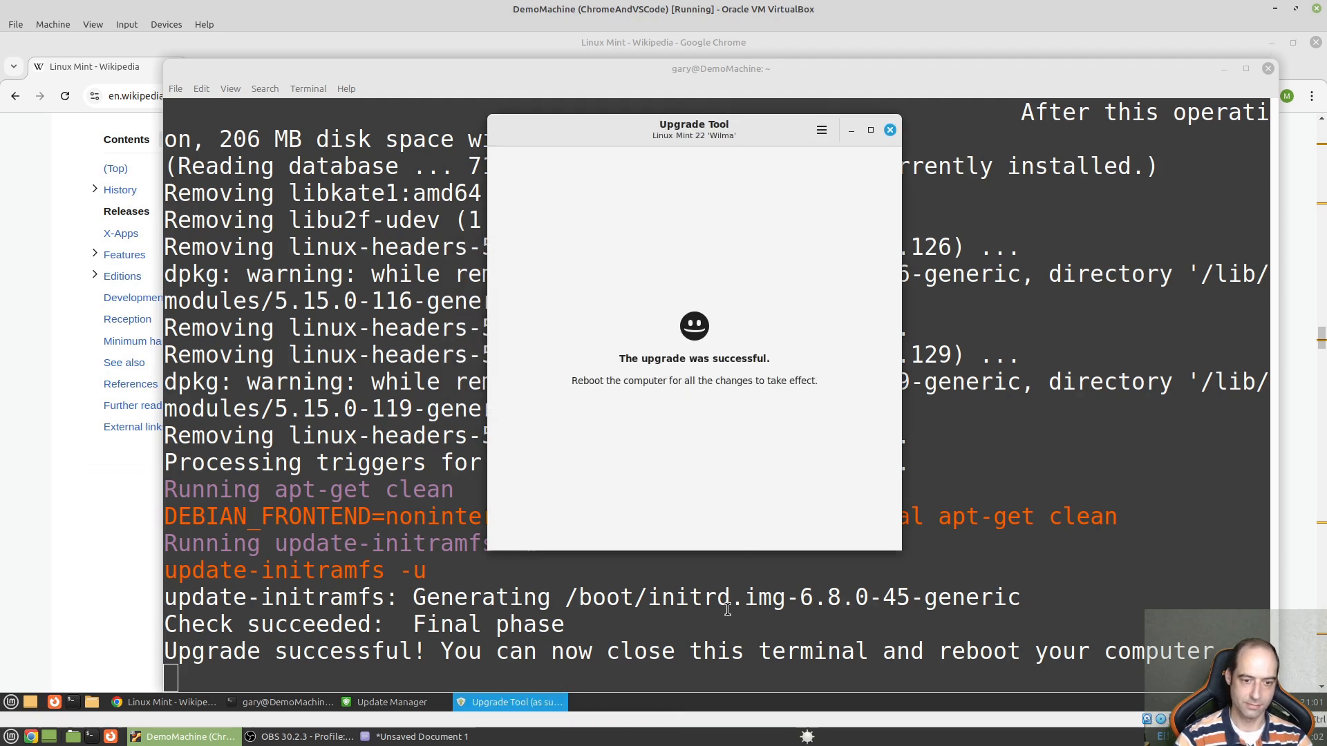
Close the terminal window running the Upgrade Tool, confirming that its running process may be killed
left_click(985, 647)
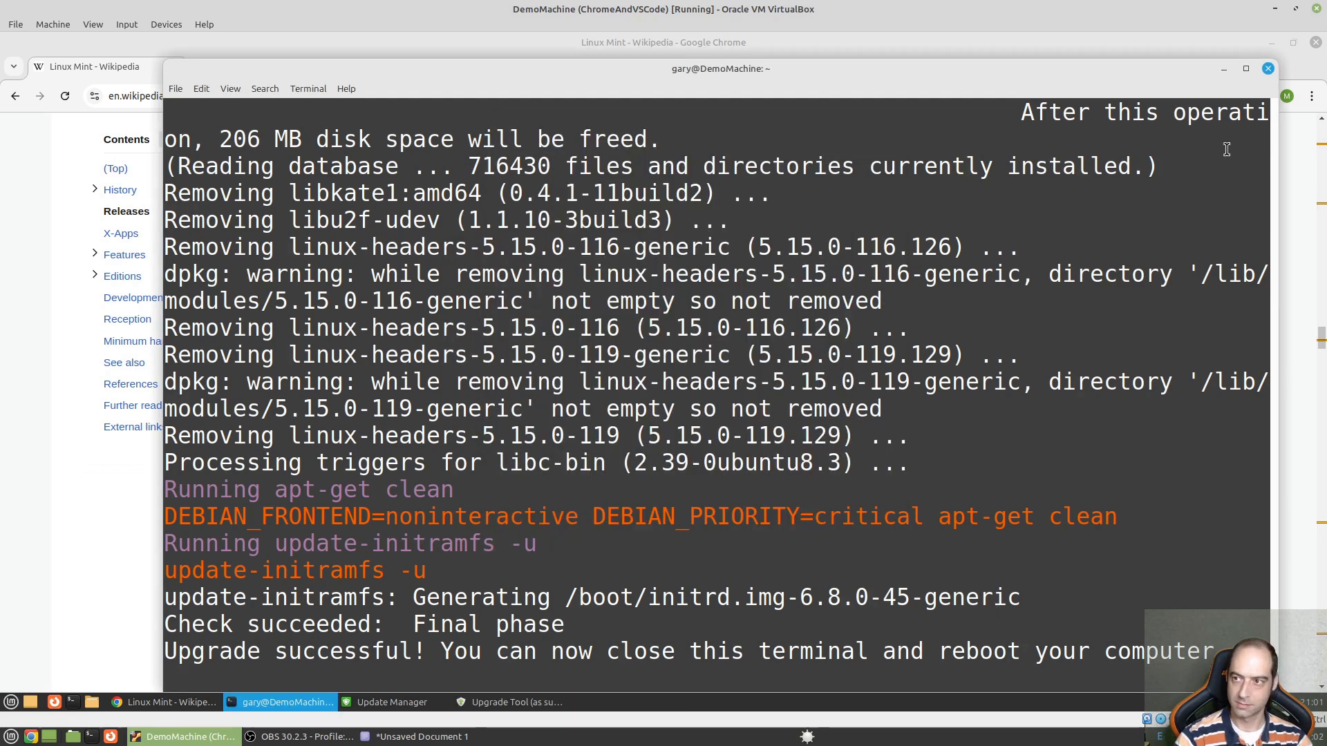
left_click(1268, 74)
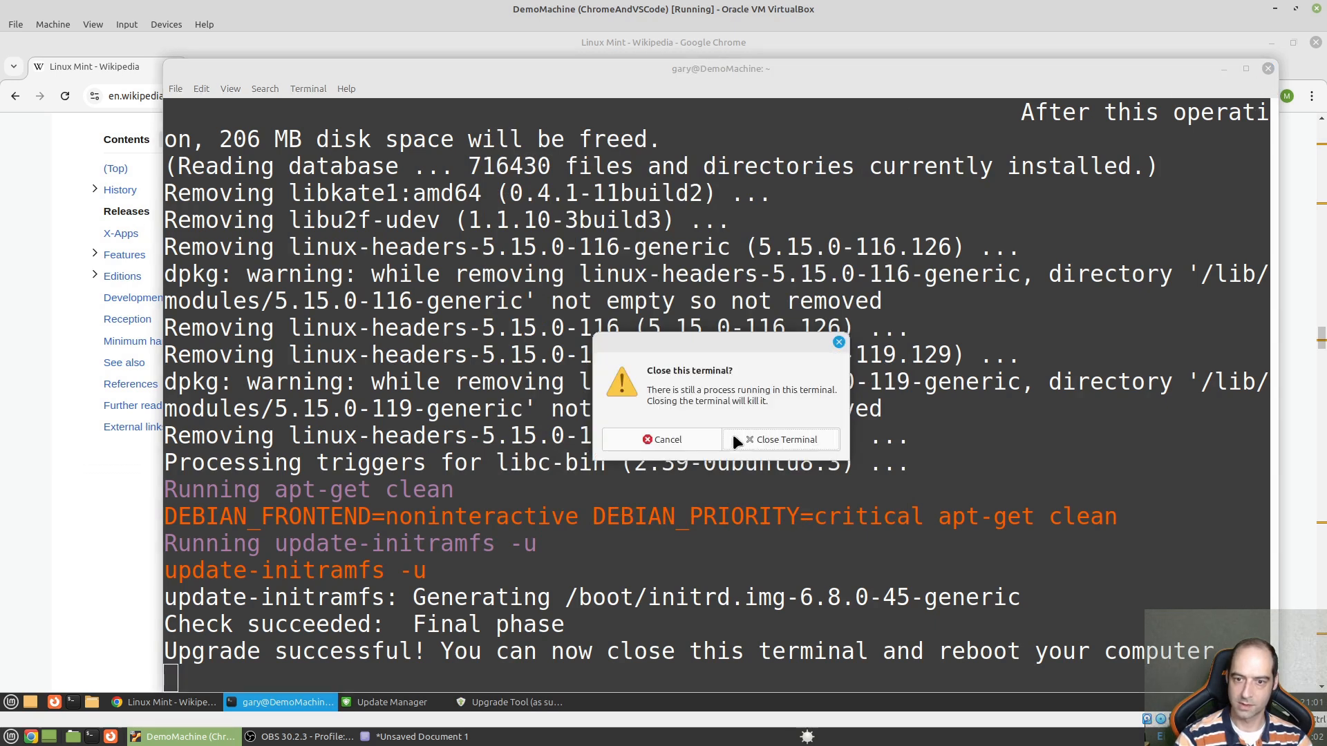
left_click(790, 435)
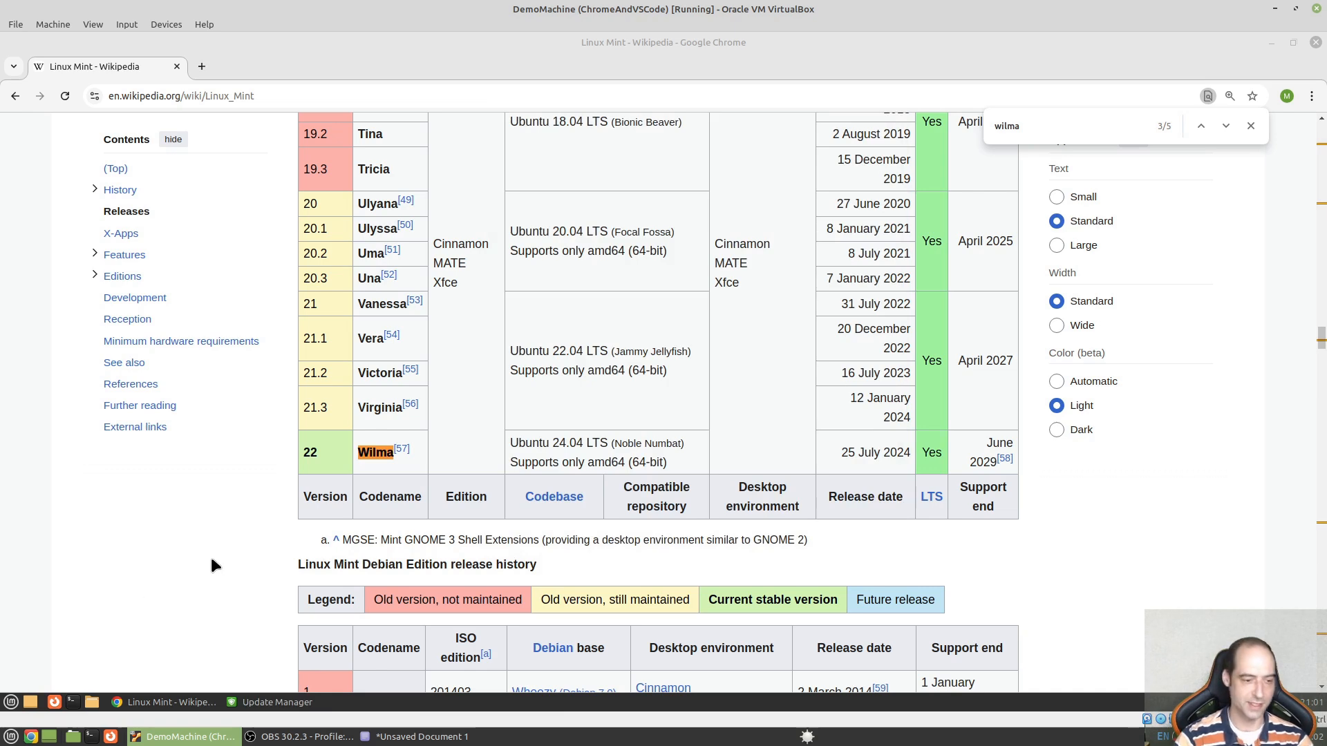
Close the Linux Mint Wikipedia tab and the Update Manager window, and restart the guest system
left_click(10, 708)
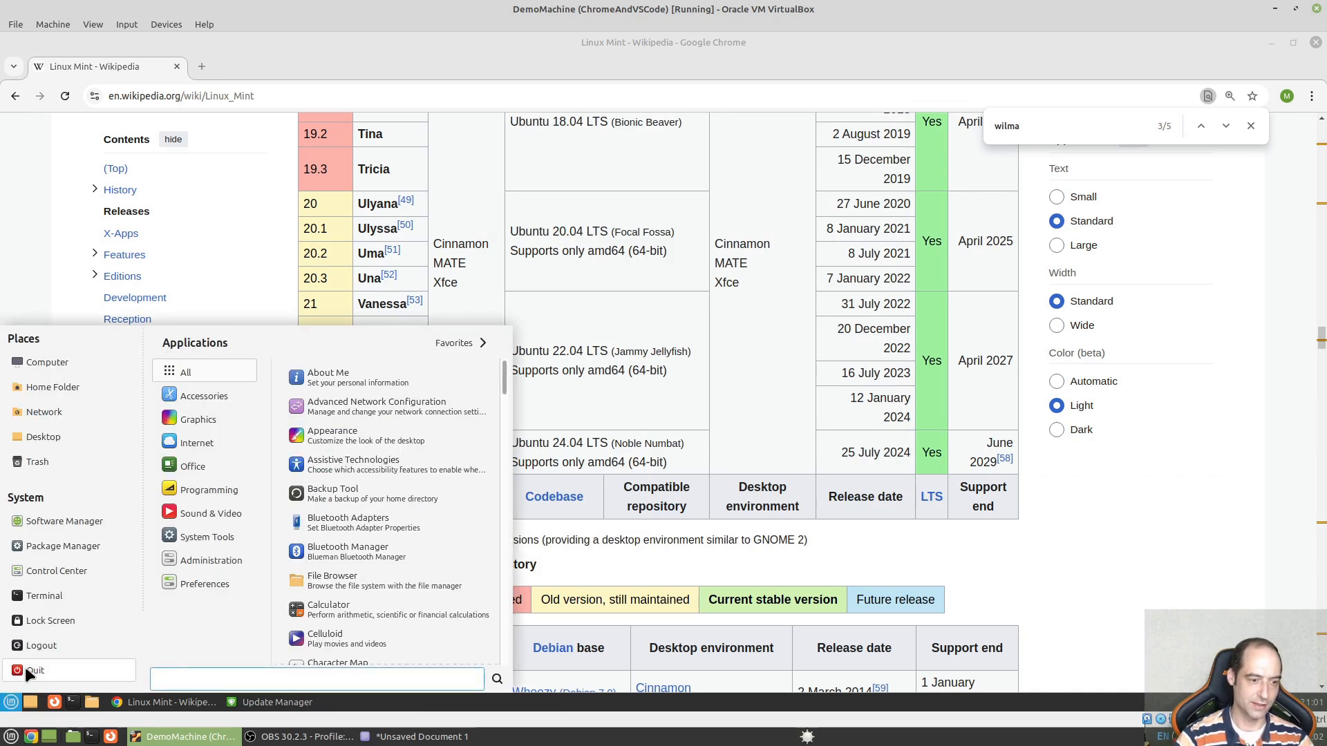
key("Escape")
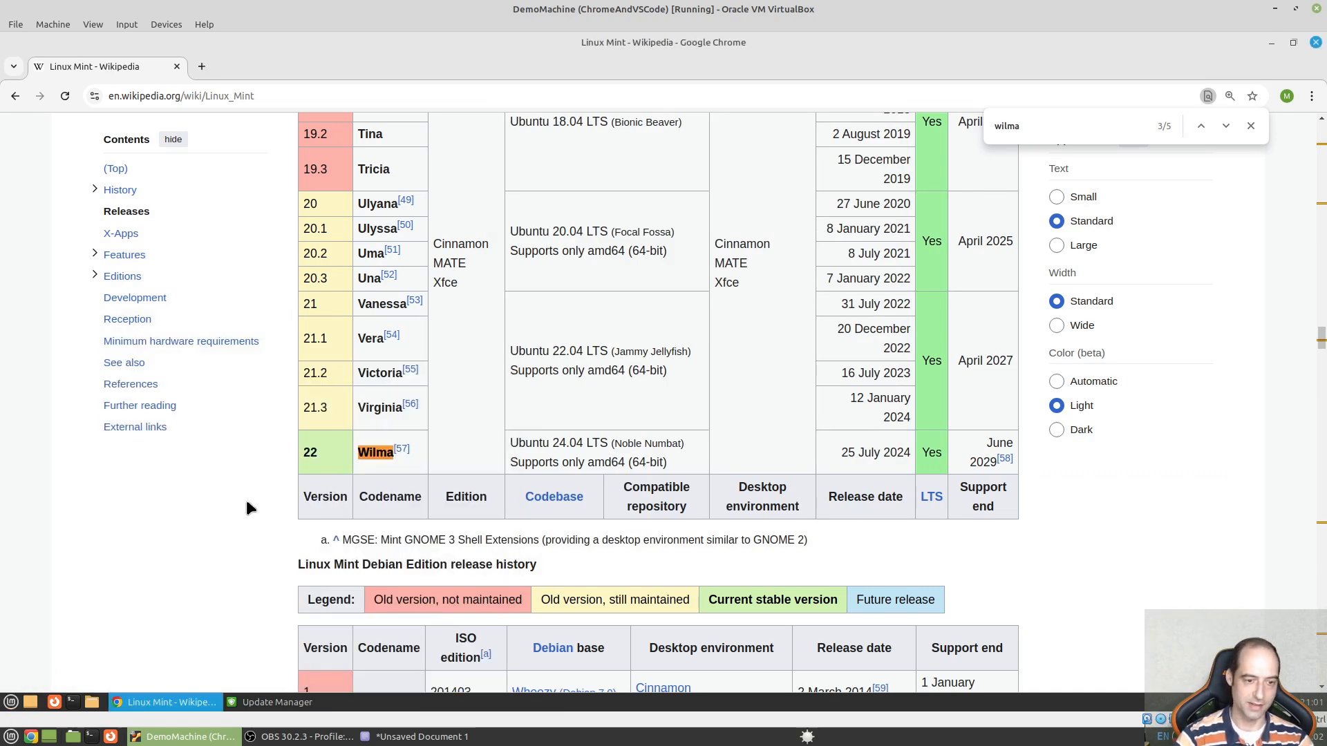
left_click(73, 702)
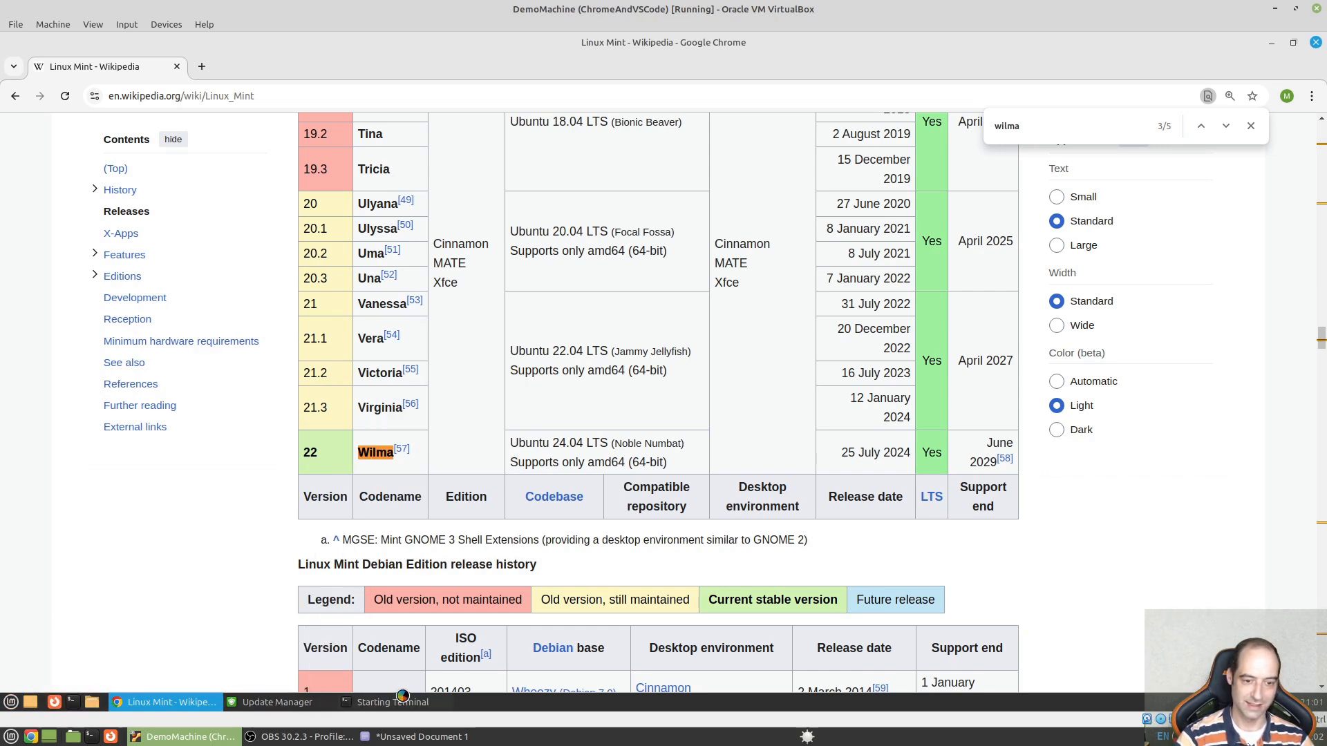
left_click(176, 67)
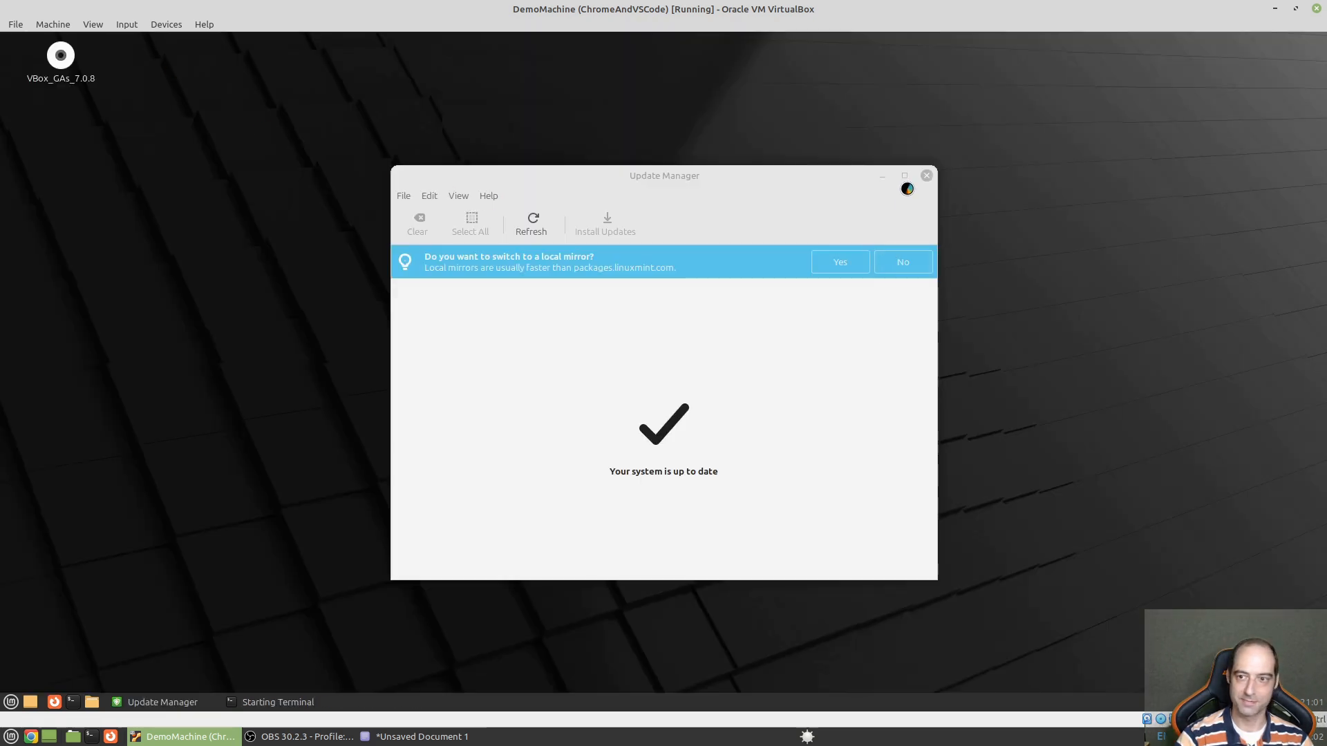
left_click(927, 176)
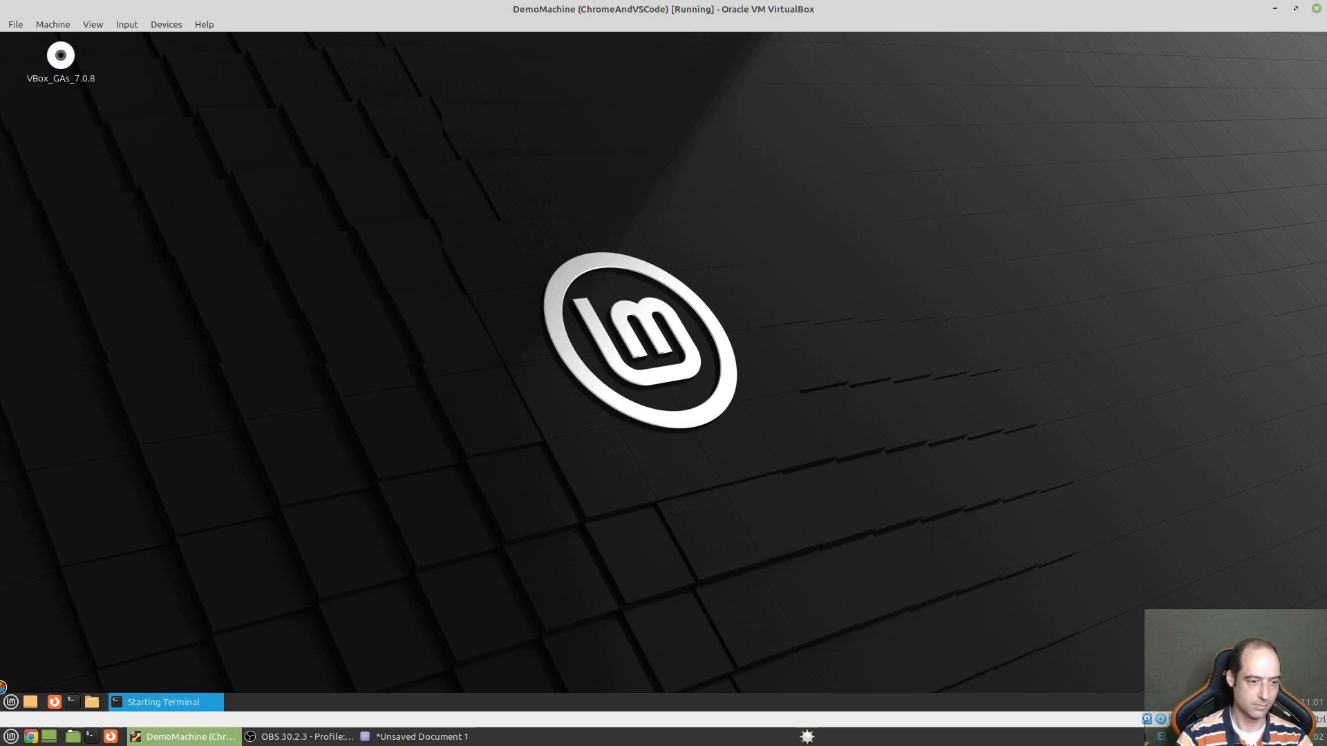
left_click(8, 699)
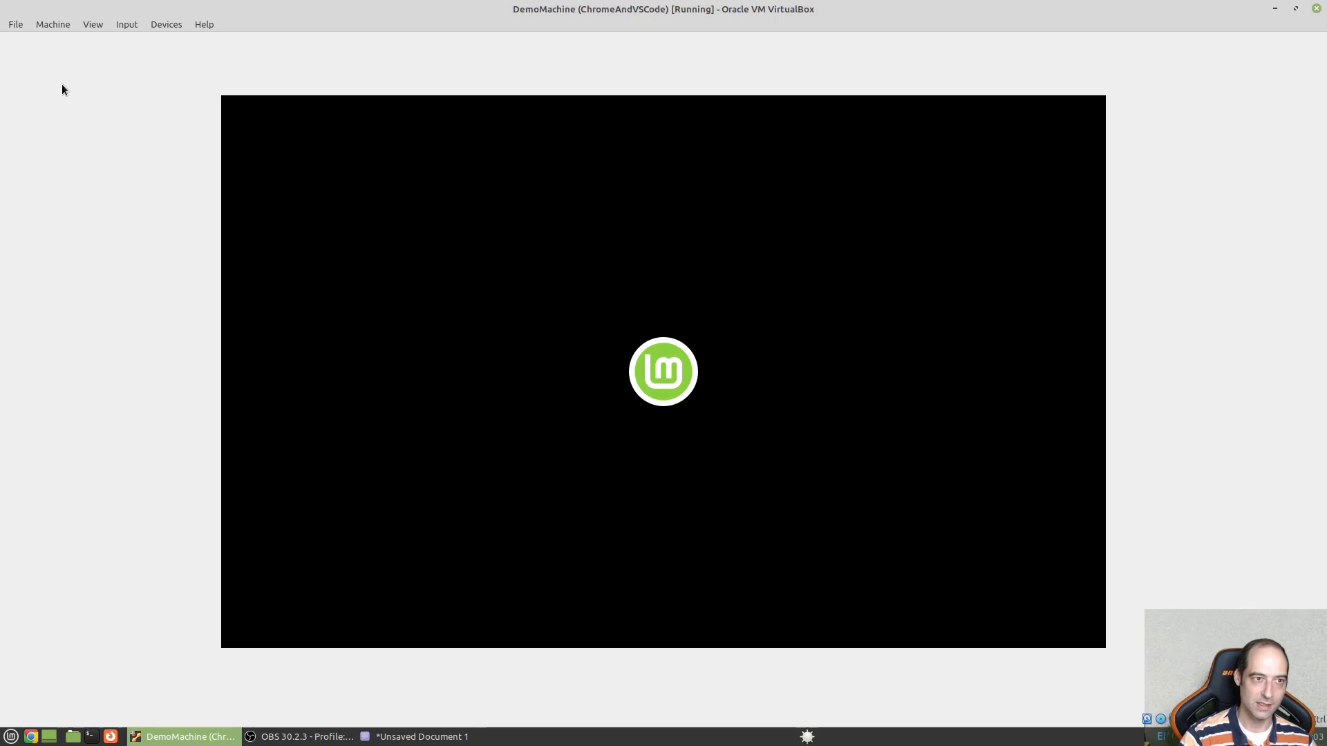
left_click(55, 26)
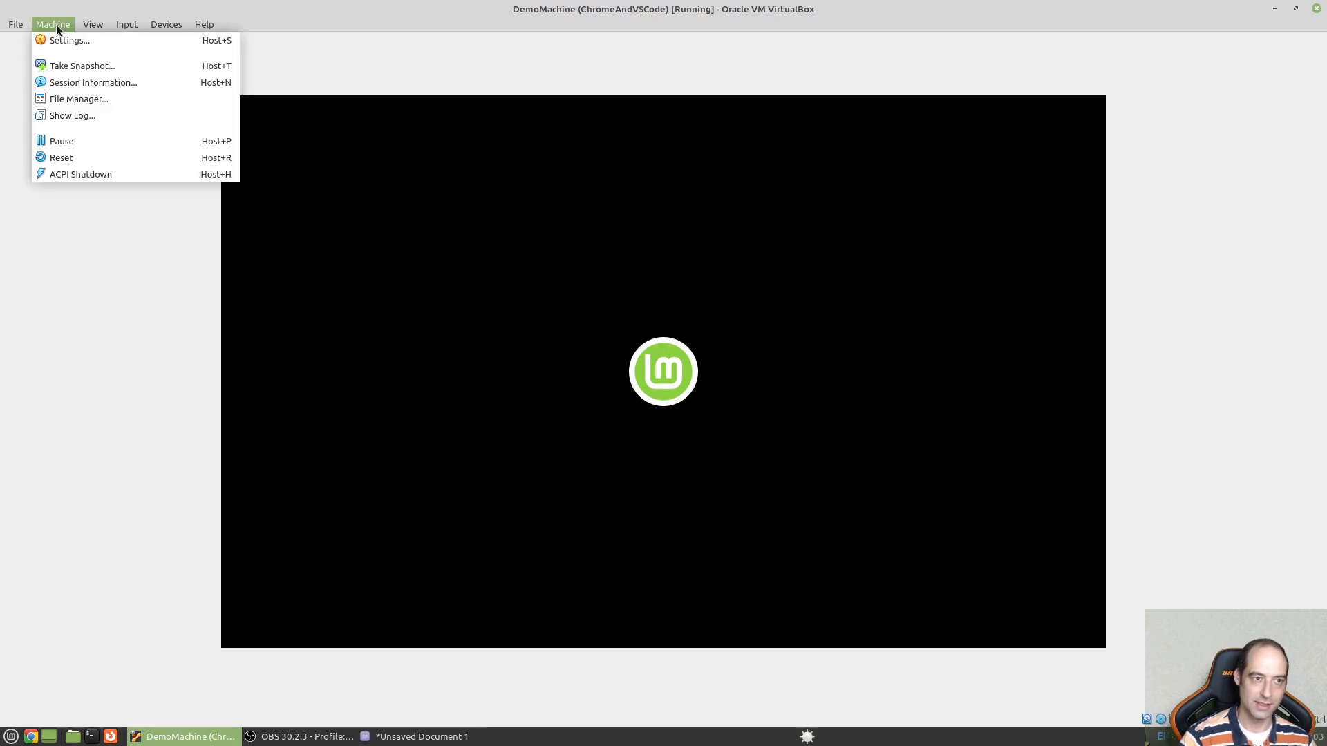
left_click(56, 24)
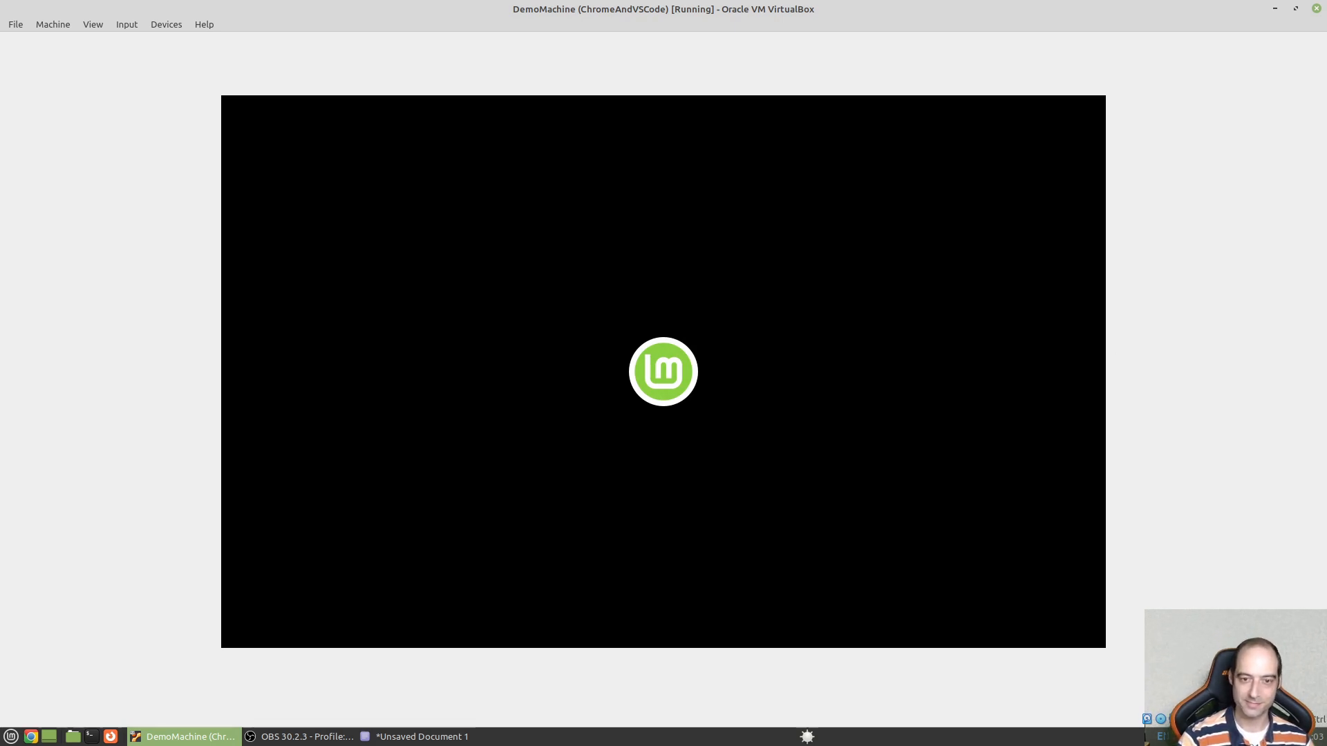
left_click(51, 25)
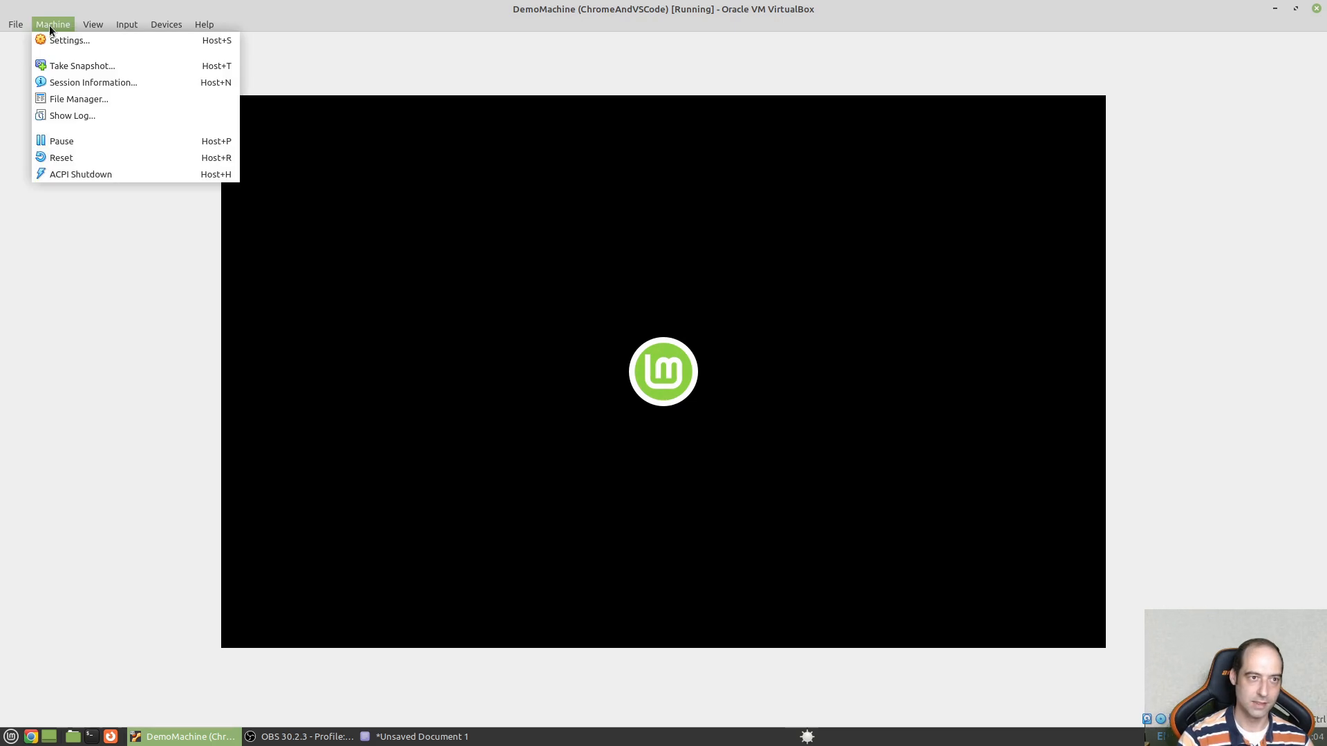
mouse_move(174, 40)
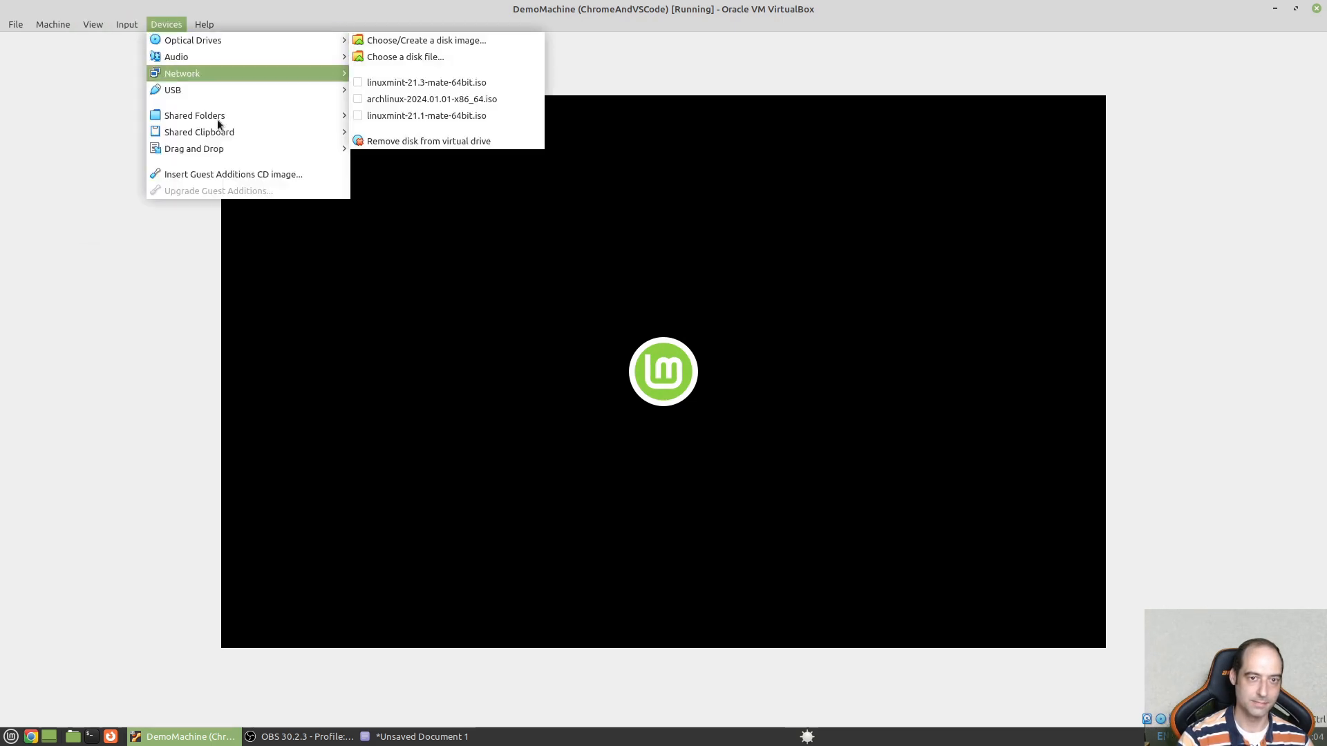
left_click(598, 541)
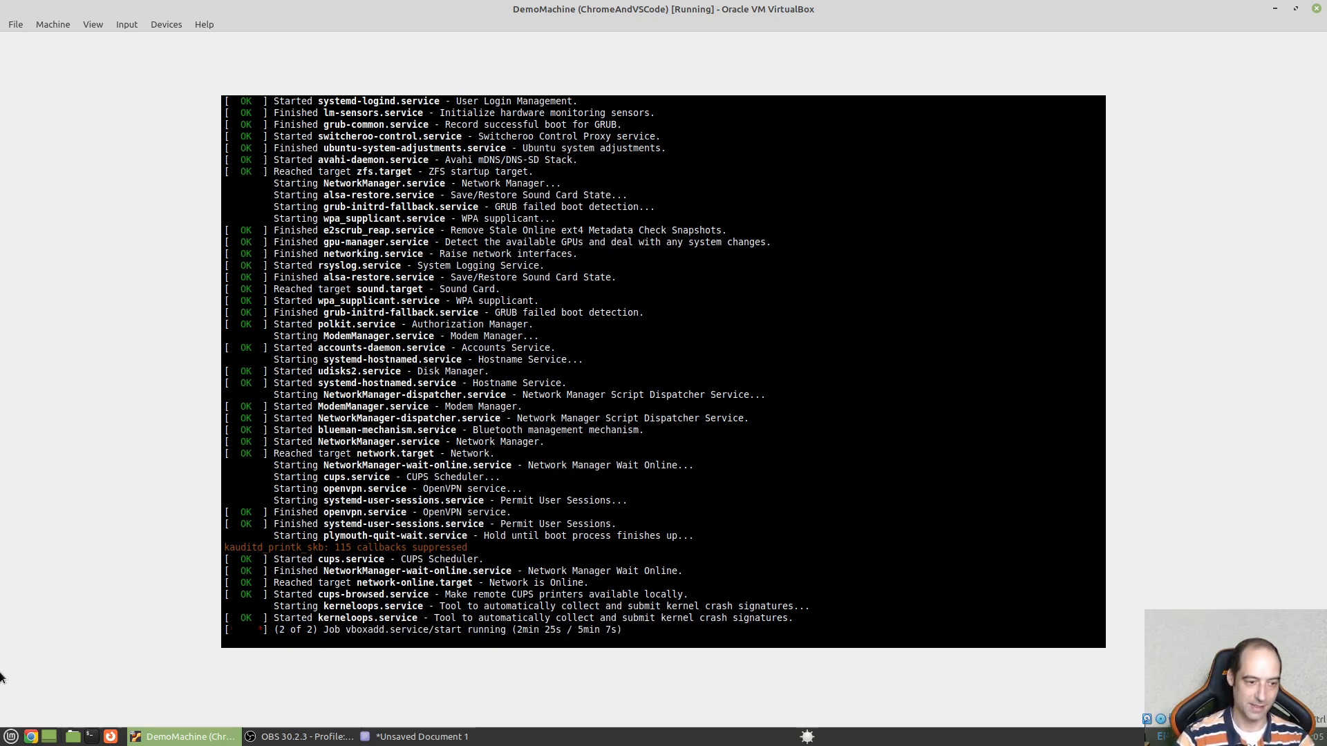
Switch to Oracle VM VirtualBox Manager on the host system by searching the installed applications for "virtua"
left_click(12, 736)
type("v")
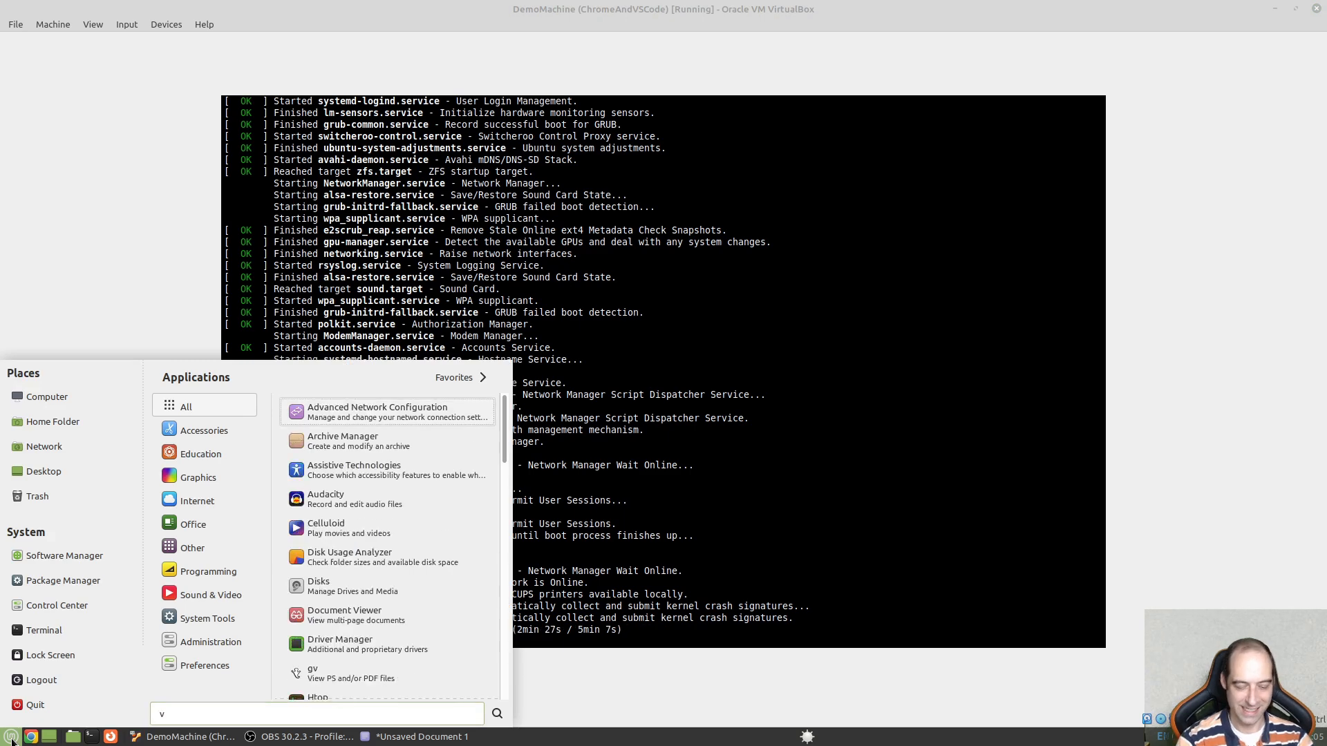
type("irtua")
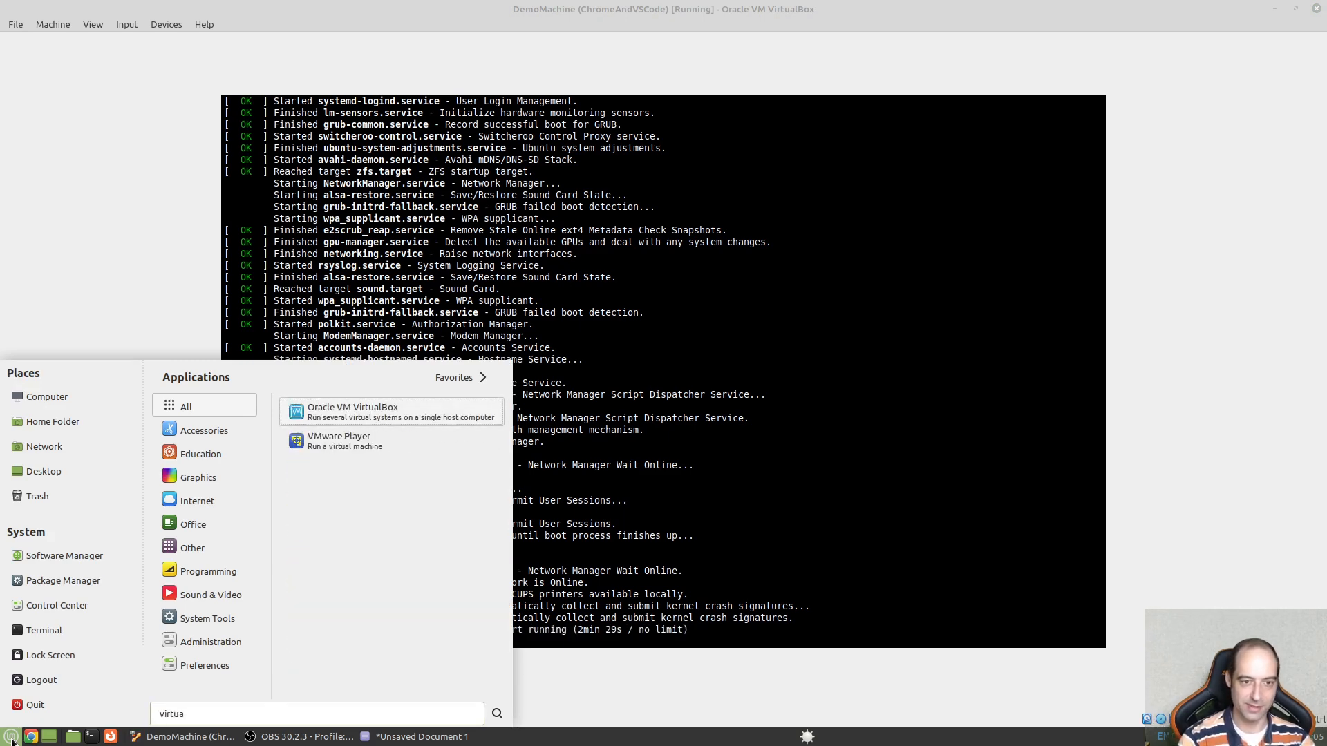
key("Return")
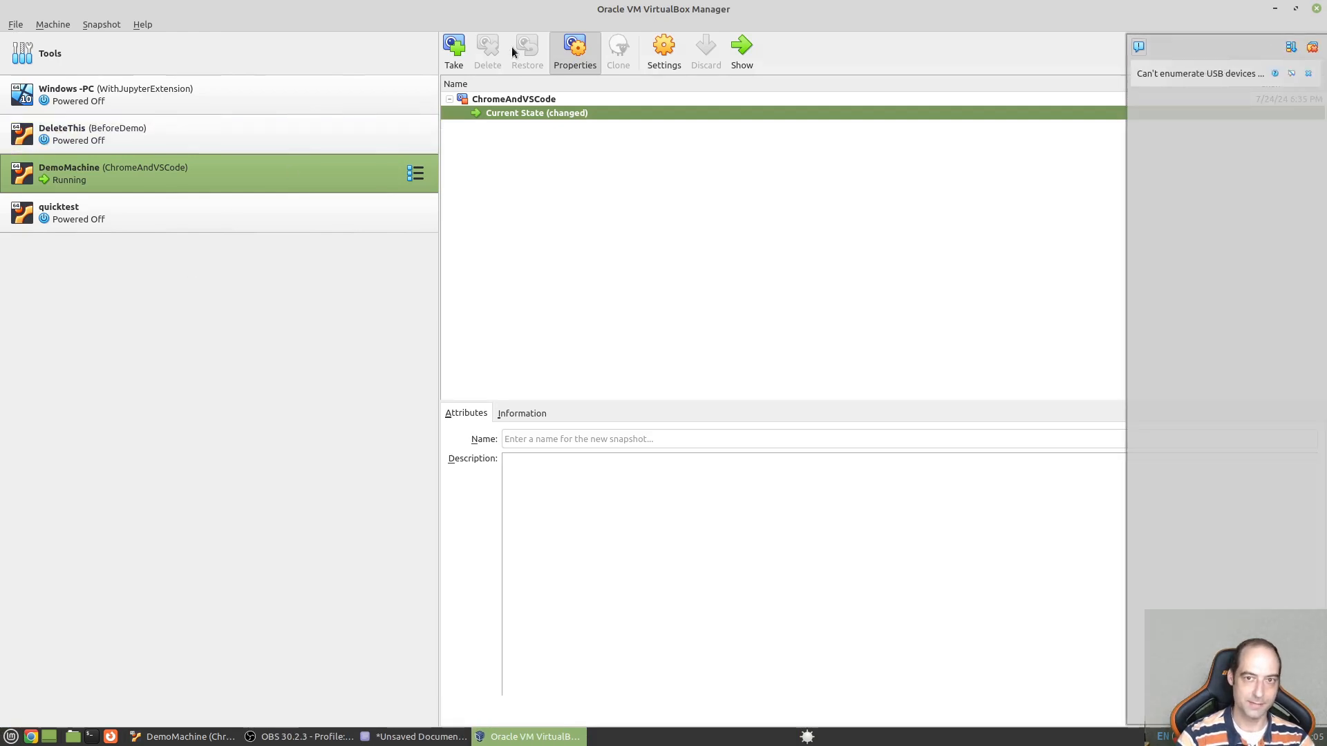
Check the boot output of DemoMachine once more and return to the VirtualBox Manager
right_click(319, 181)
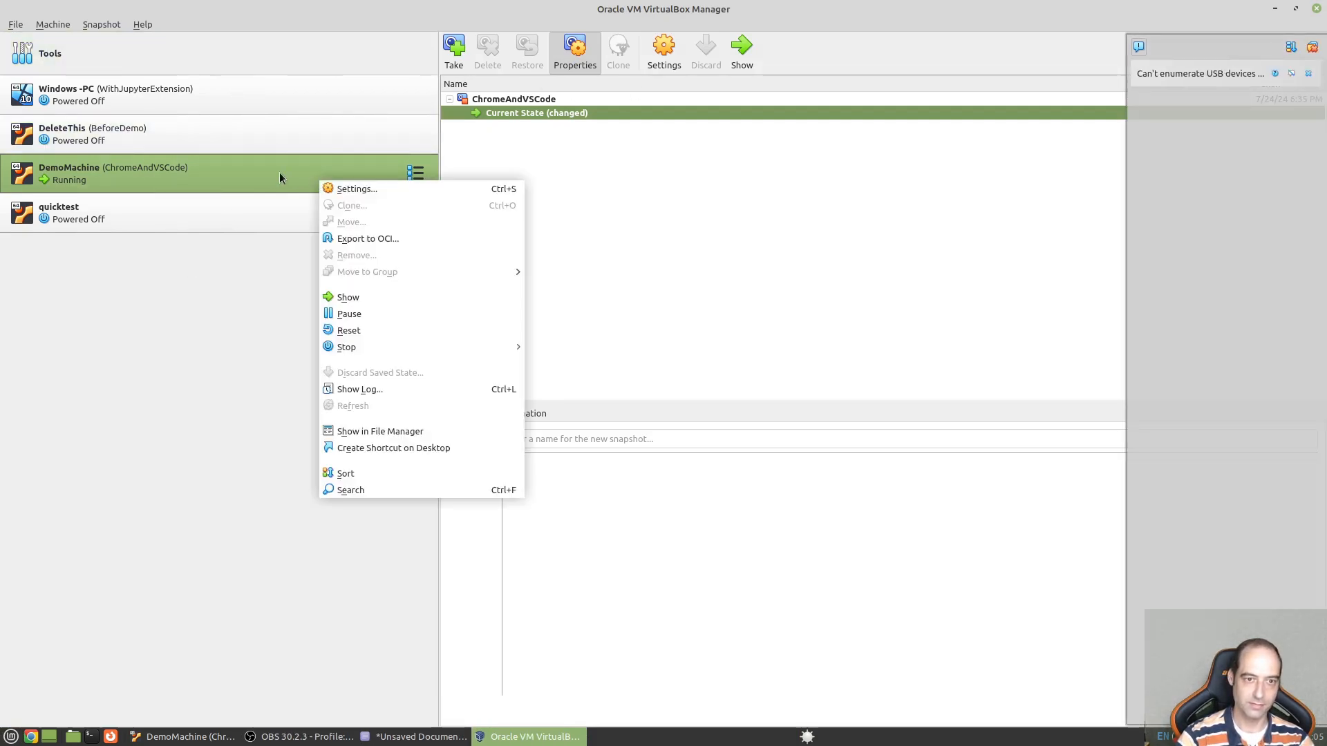
left_click(417, 172)
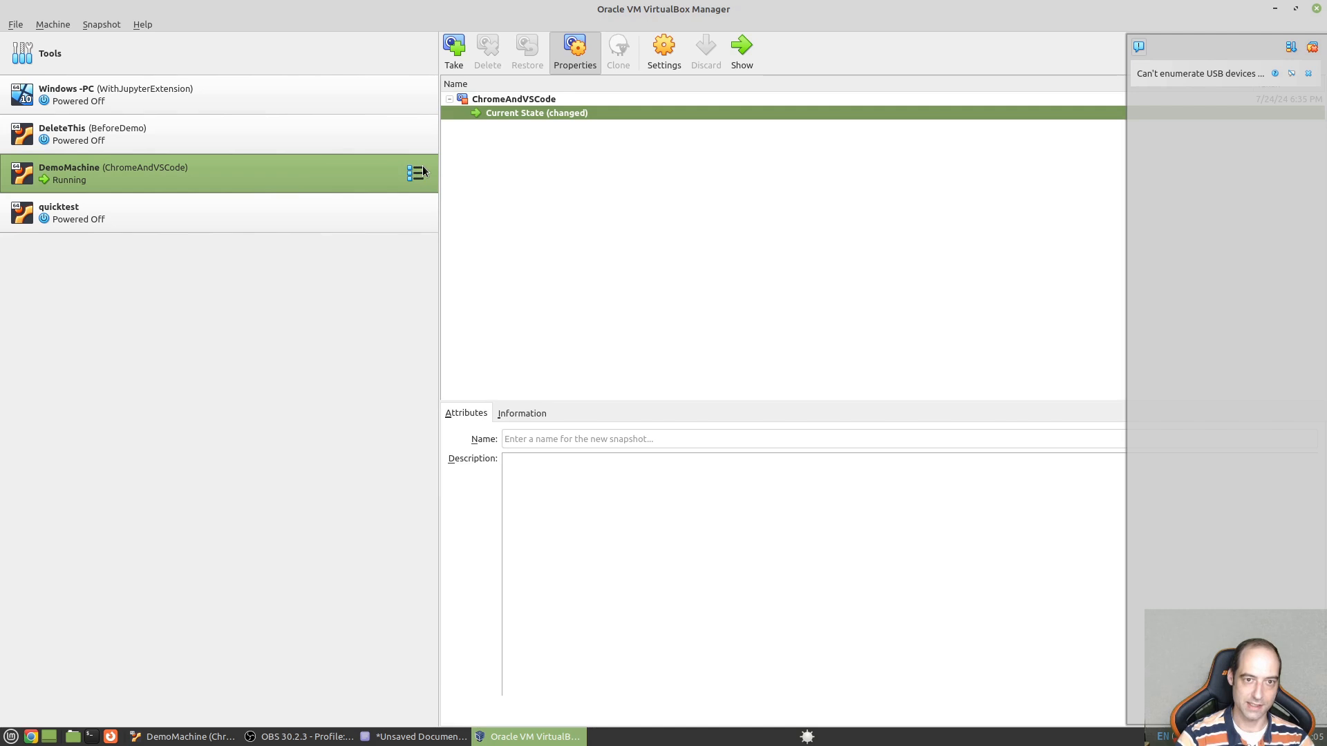
left_click(324, 172)
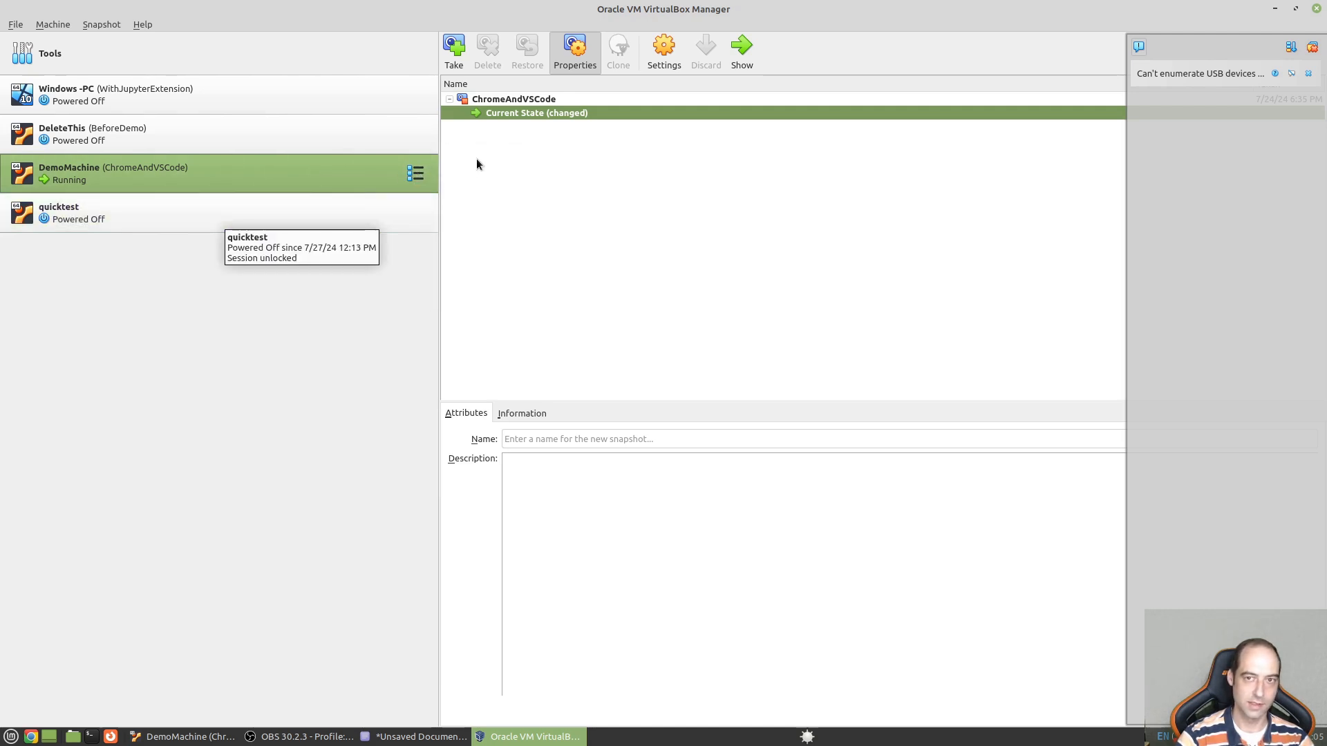
left_click(204, 735)
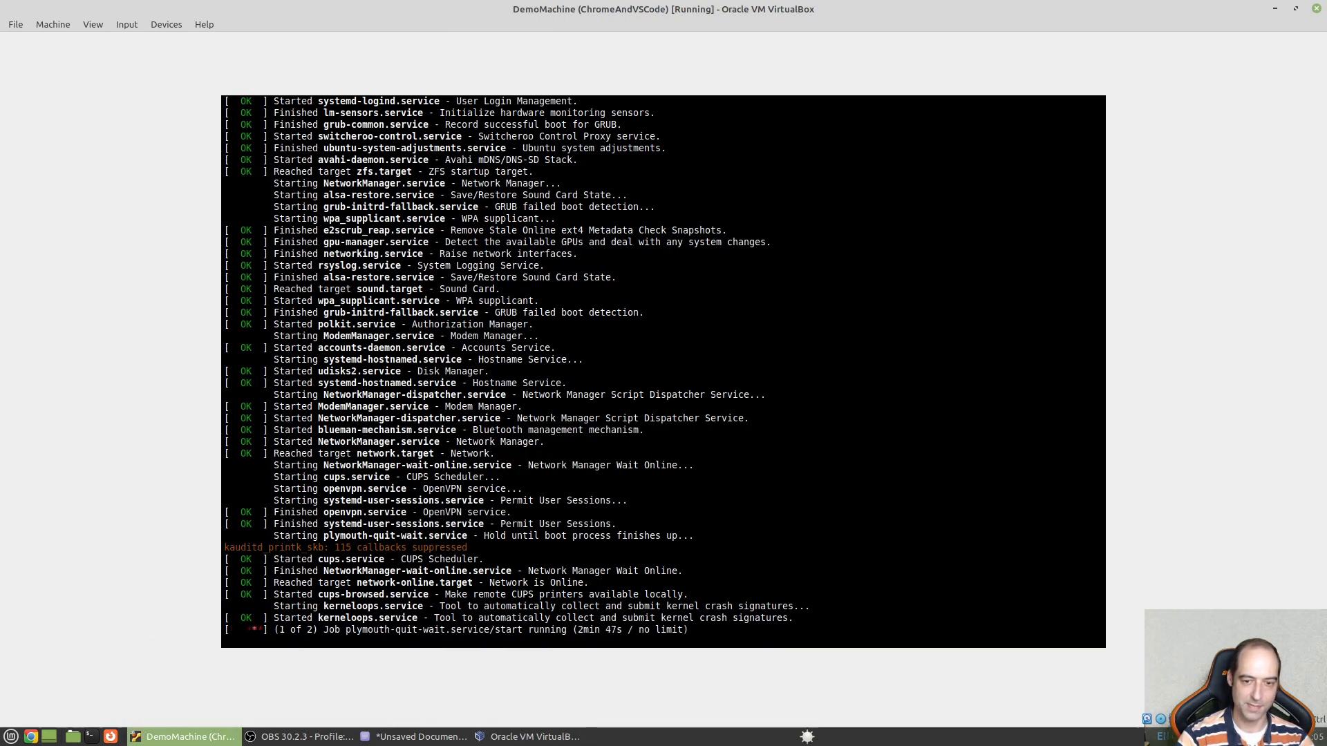
left_click(571, 738)
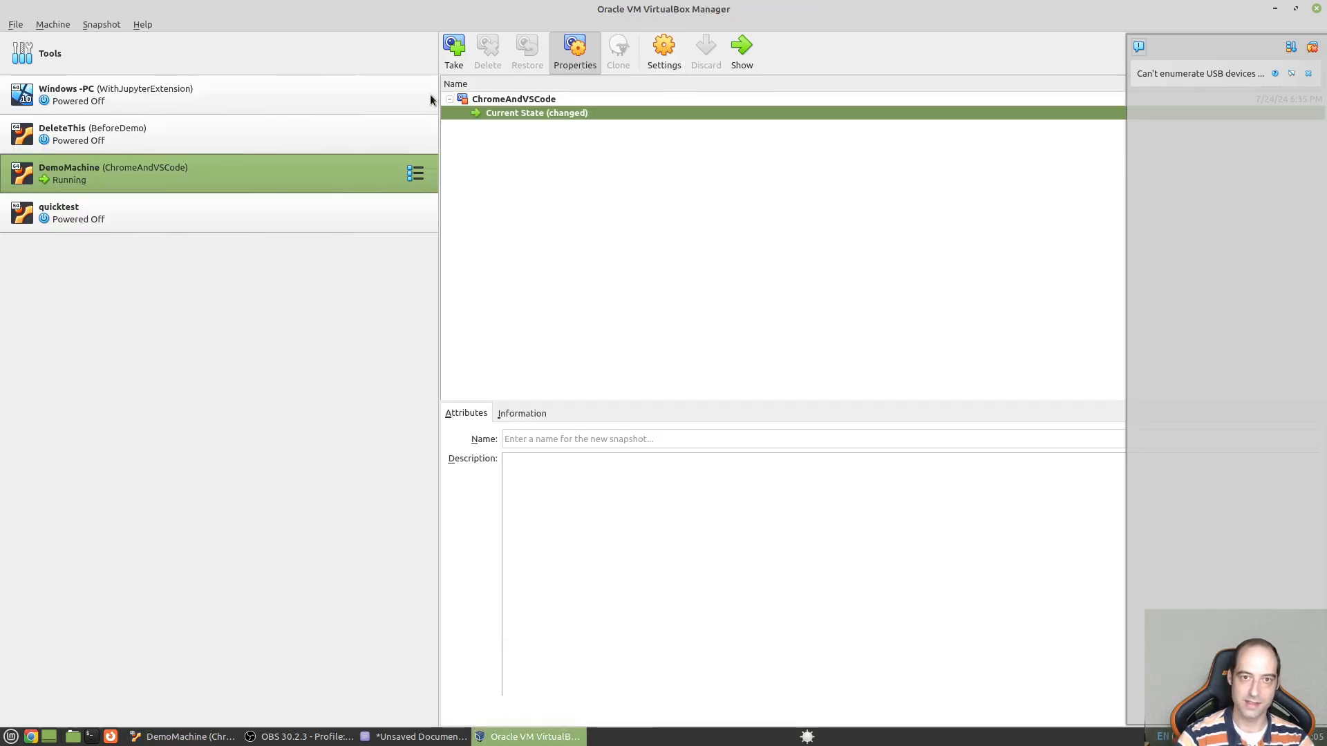
Power off the running DemoMachine virtual machine, confirming that unsaved data may be lost
right_click(379, 178)
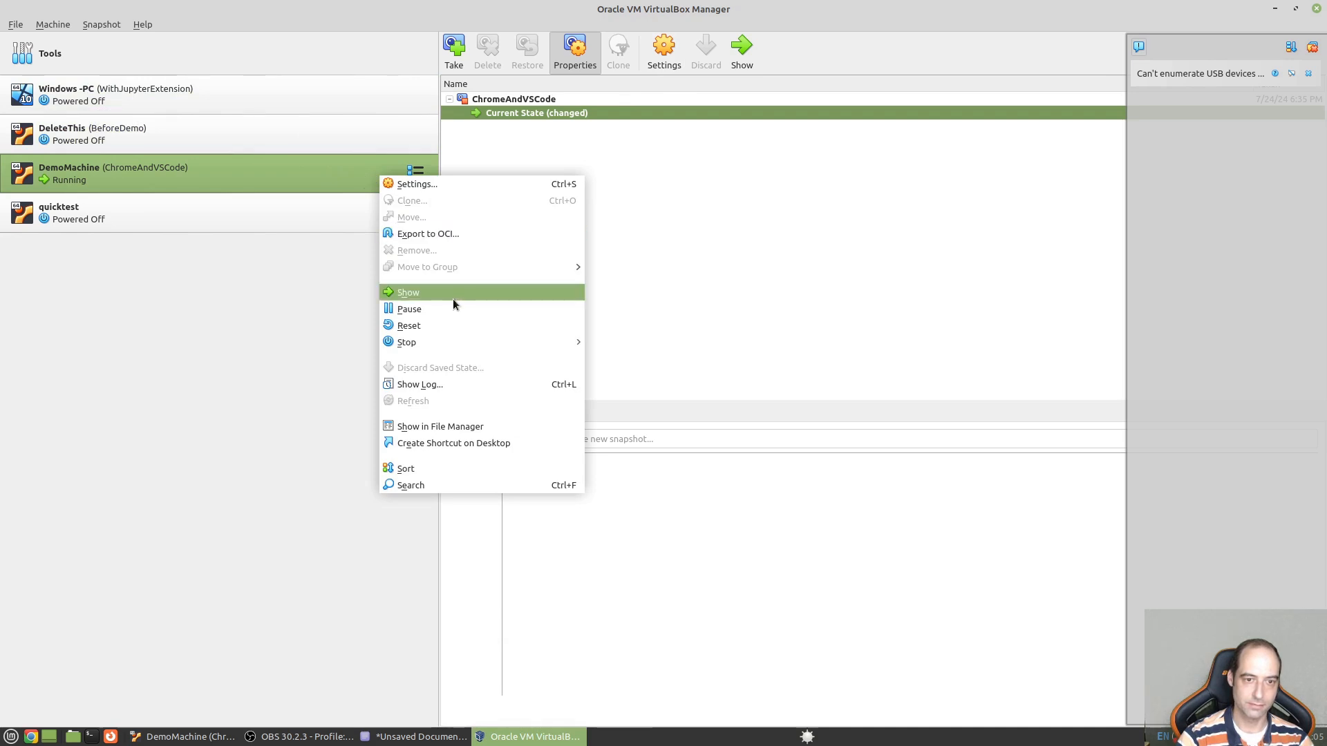
mouse_move(435, 349)
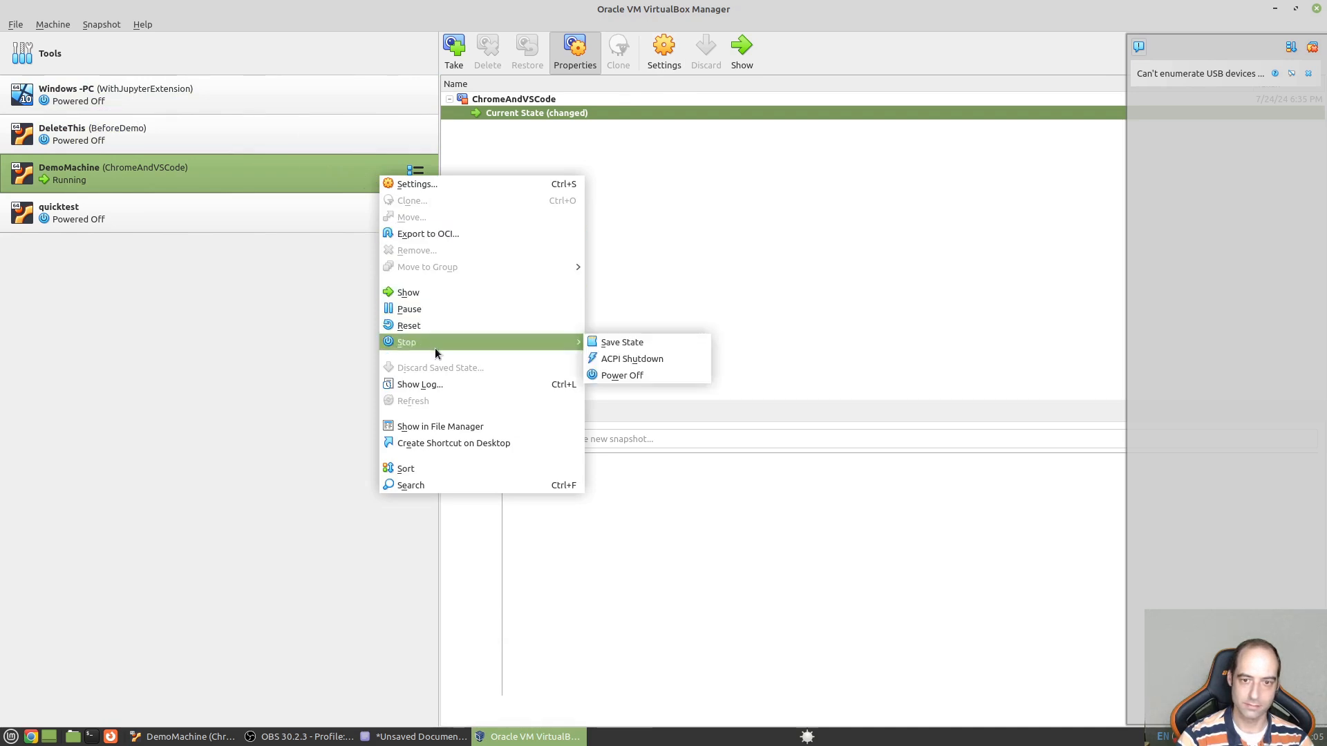
left_click(620, 378)
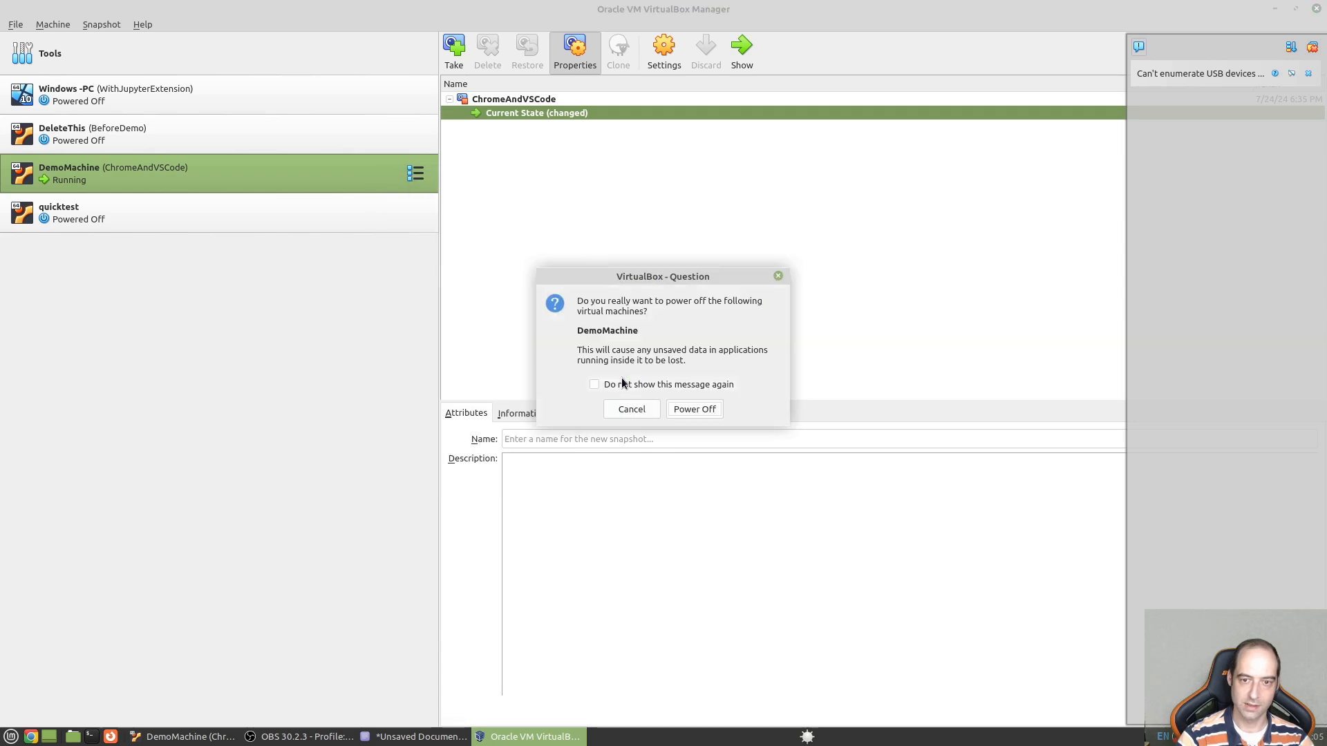
left_click(703, 409)
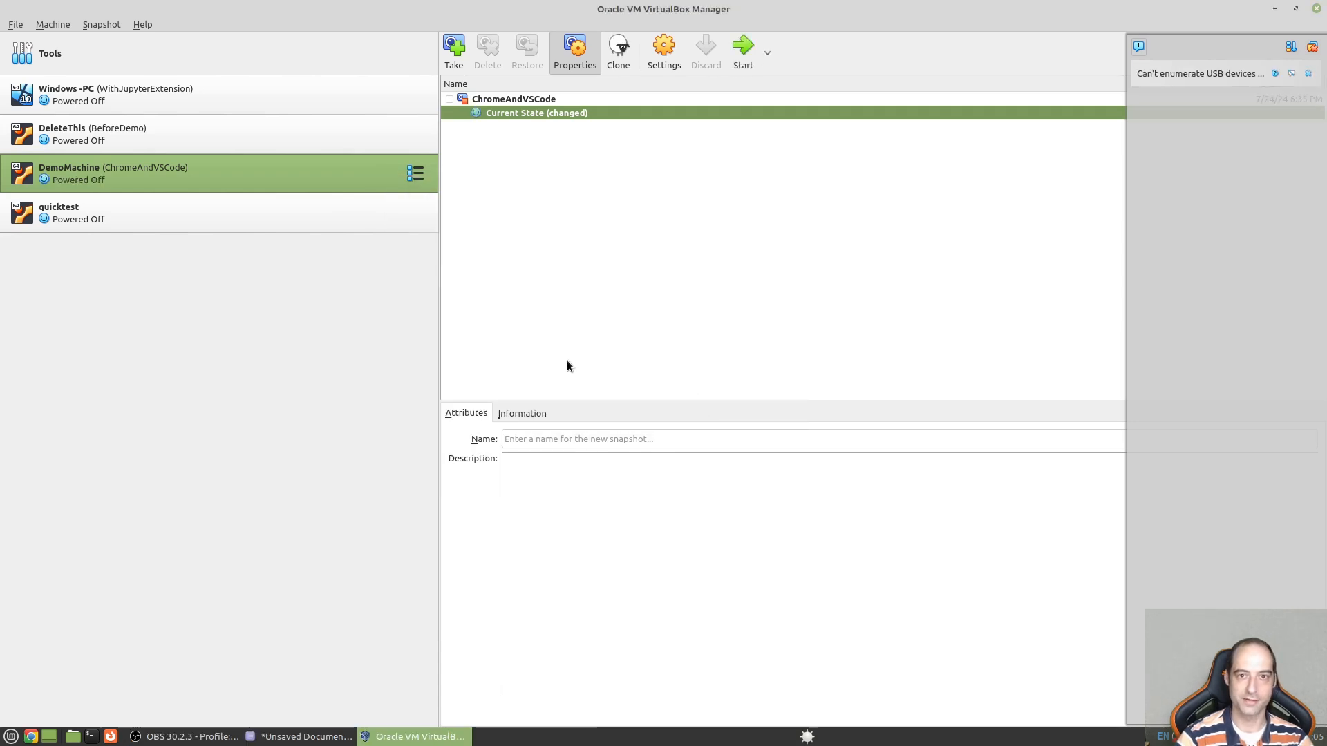
Start the DemoMachine virtual machine again and dismiss its keyboard capture notification
right_click(222, 183)
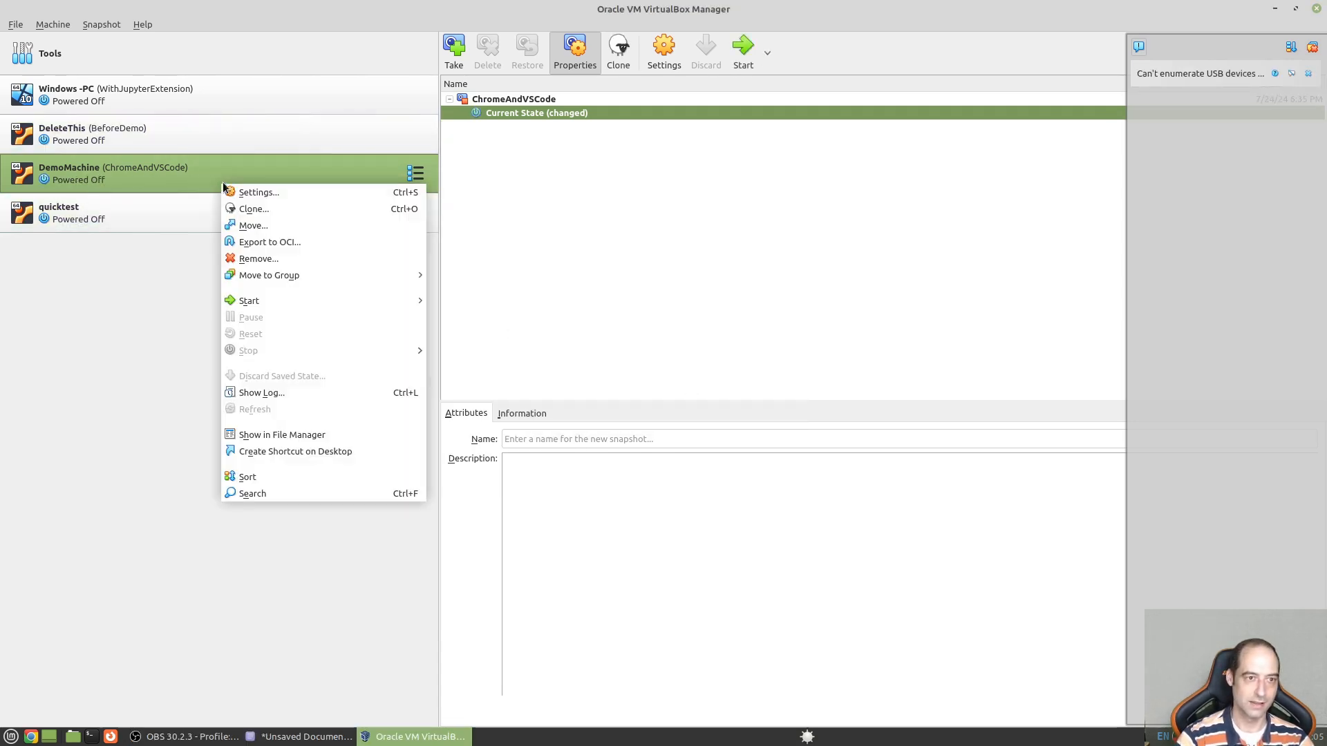
left_click(743, 49)
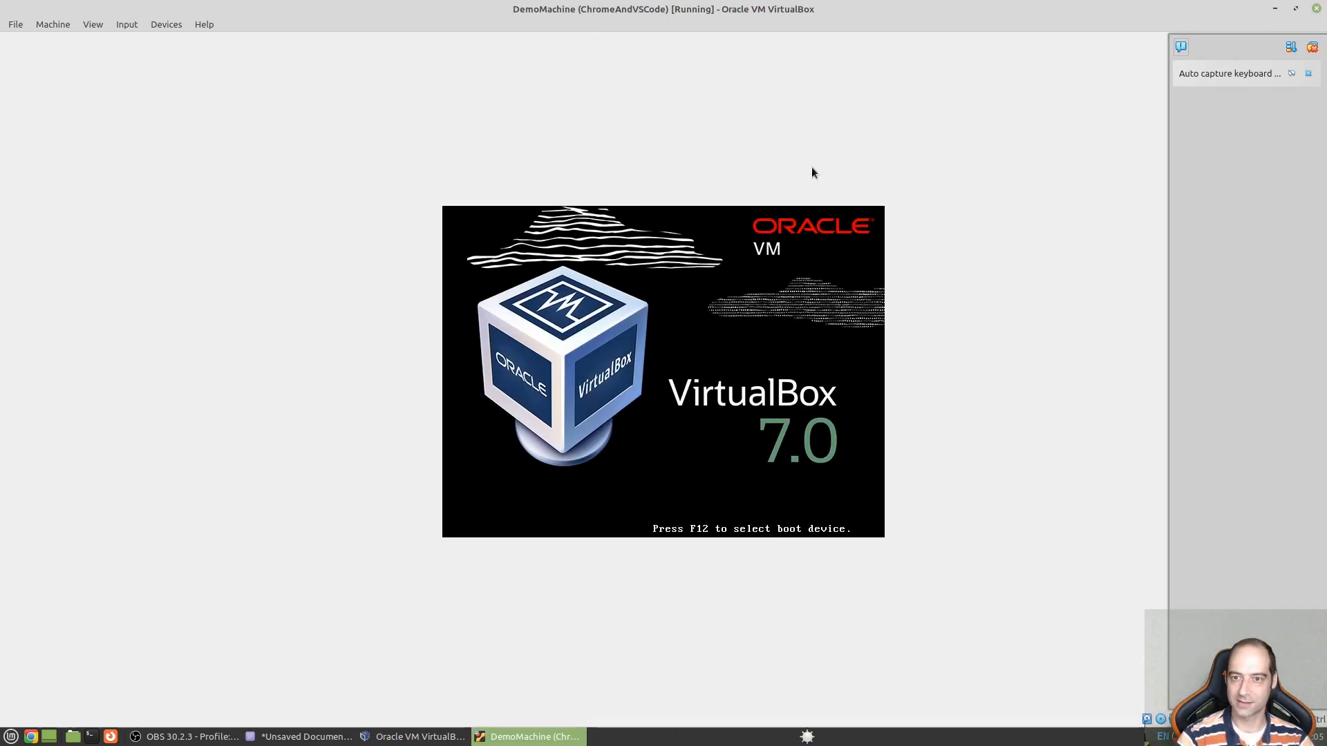
left_click(1312, 46)
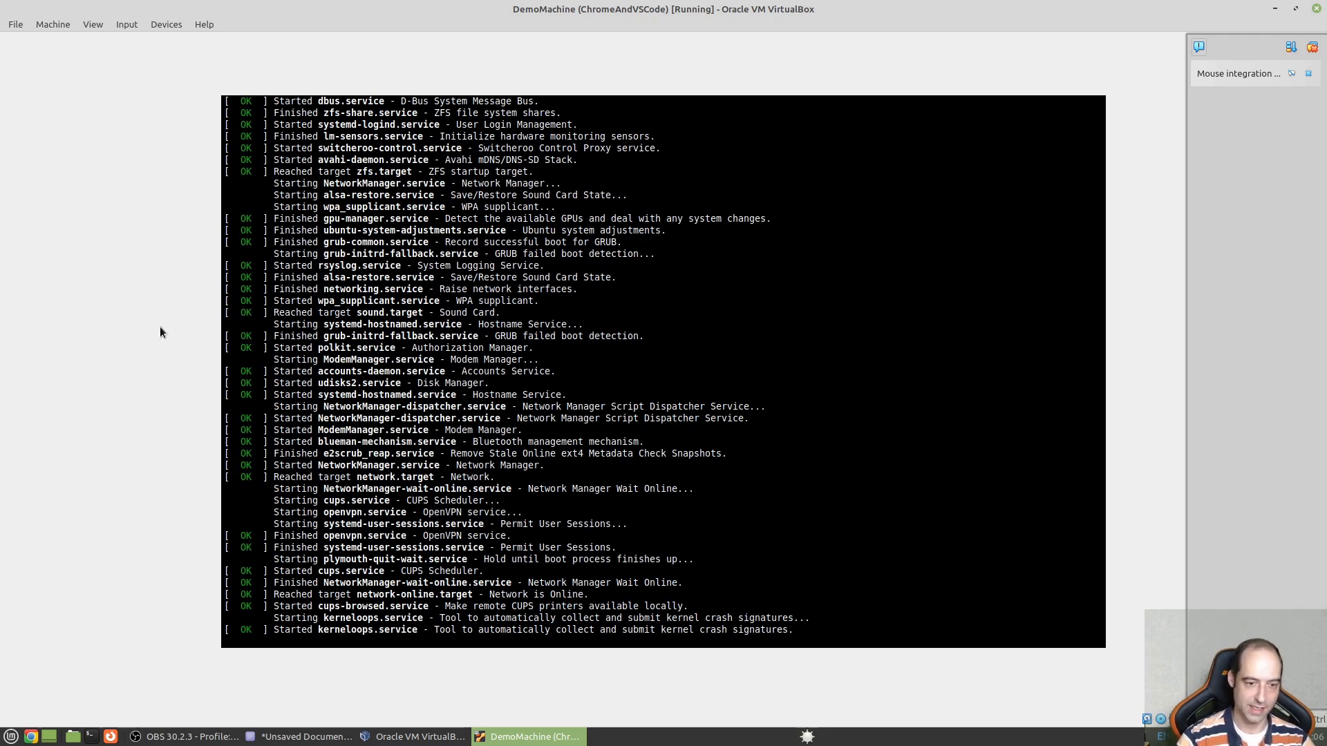
Display the host's release information in a host terminal with sudo cat /etc/os-release, authenticating with the account password
left_click(91, 736)
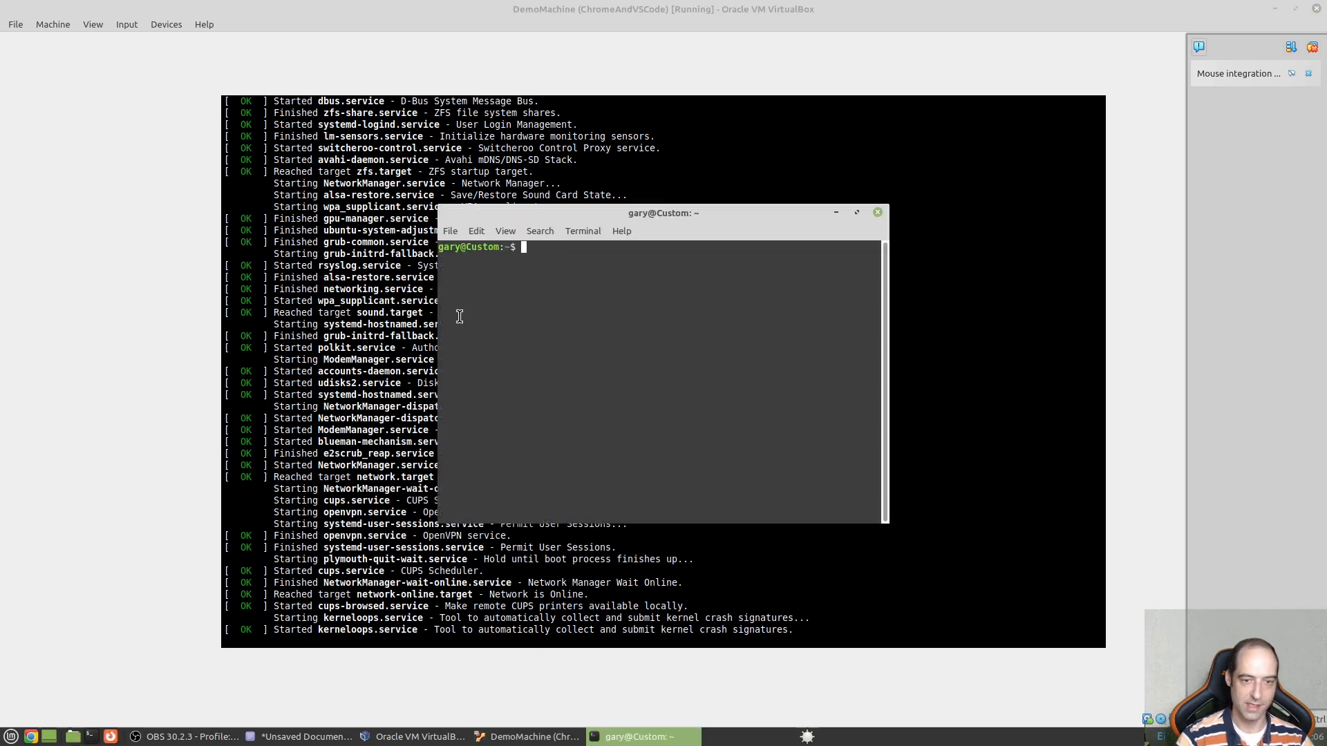
type("sudo ")
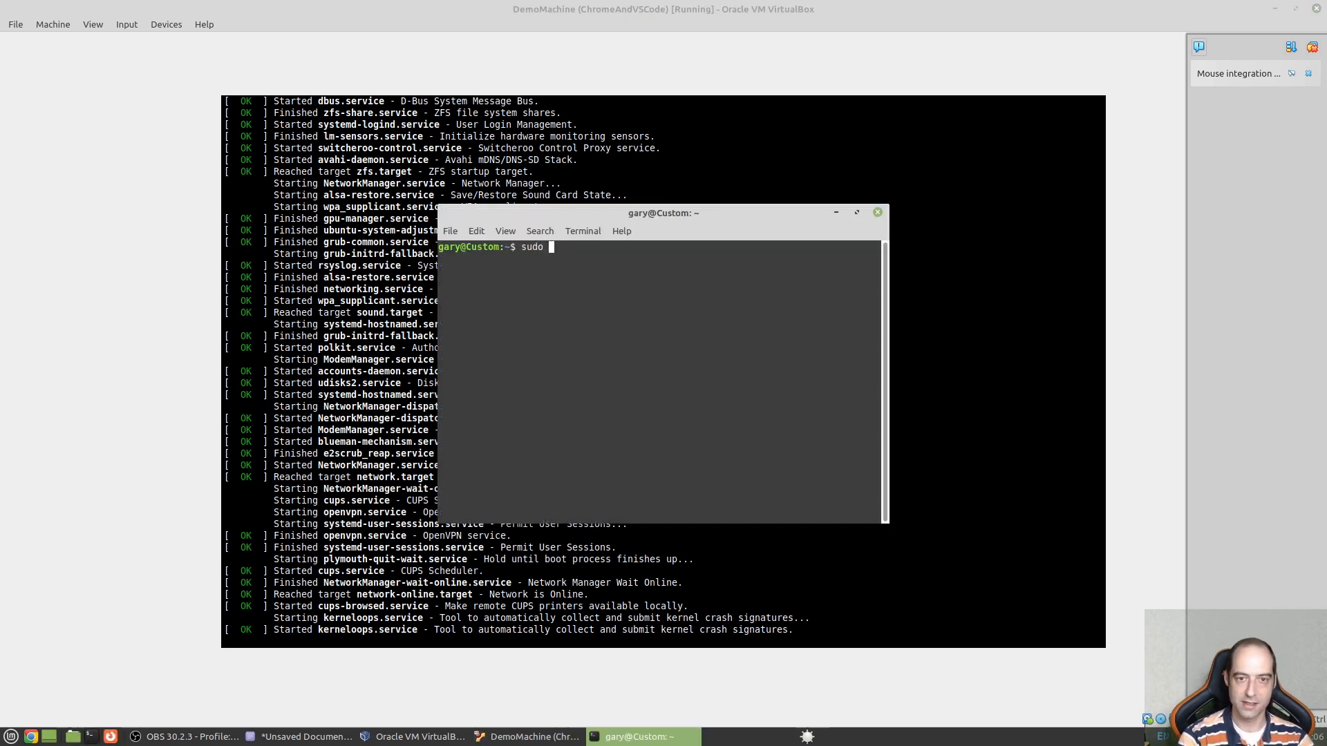
type("cat /etc/")
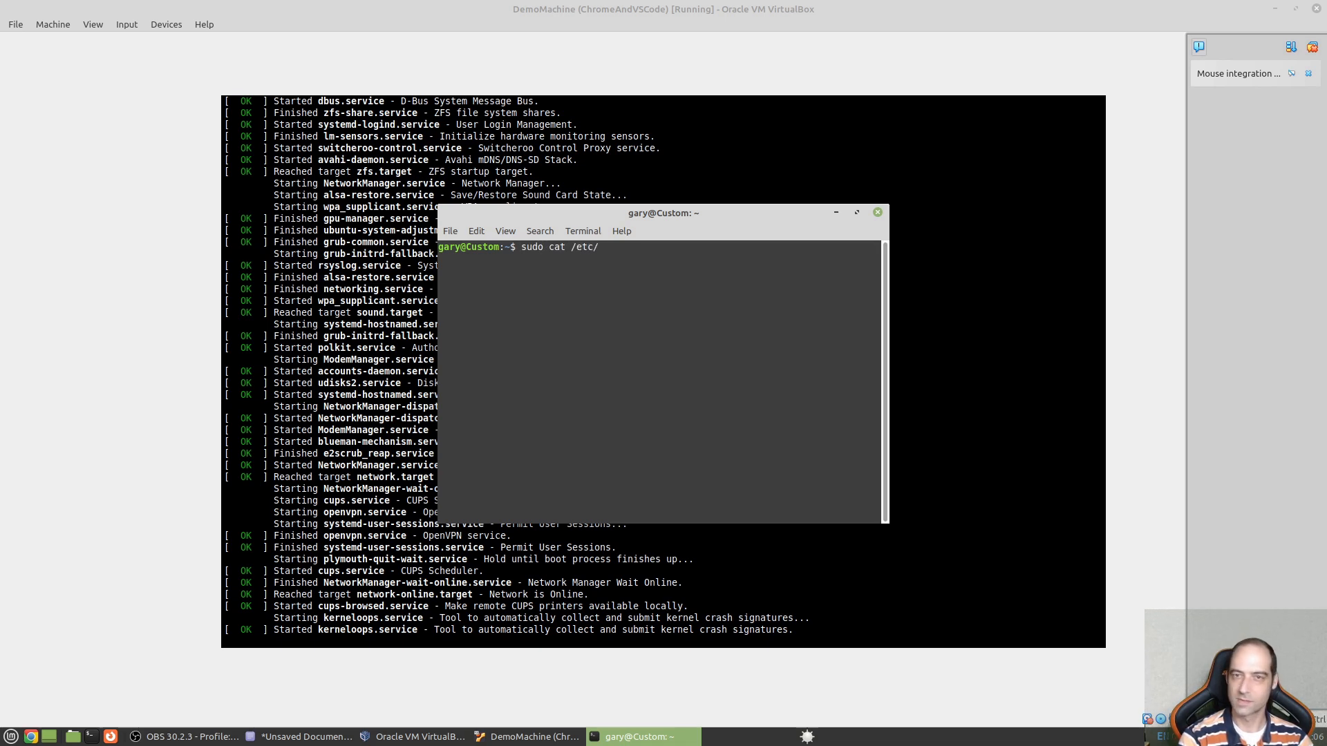
type("os-")
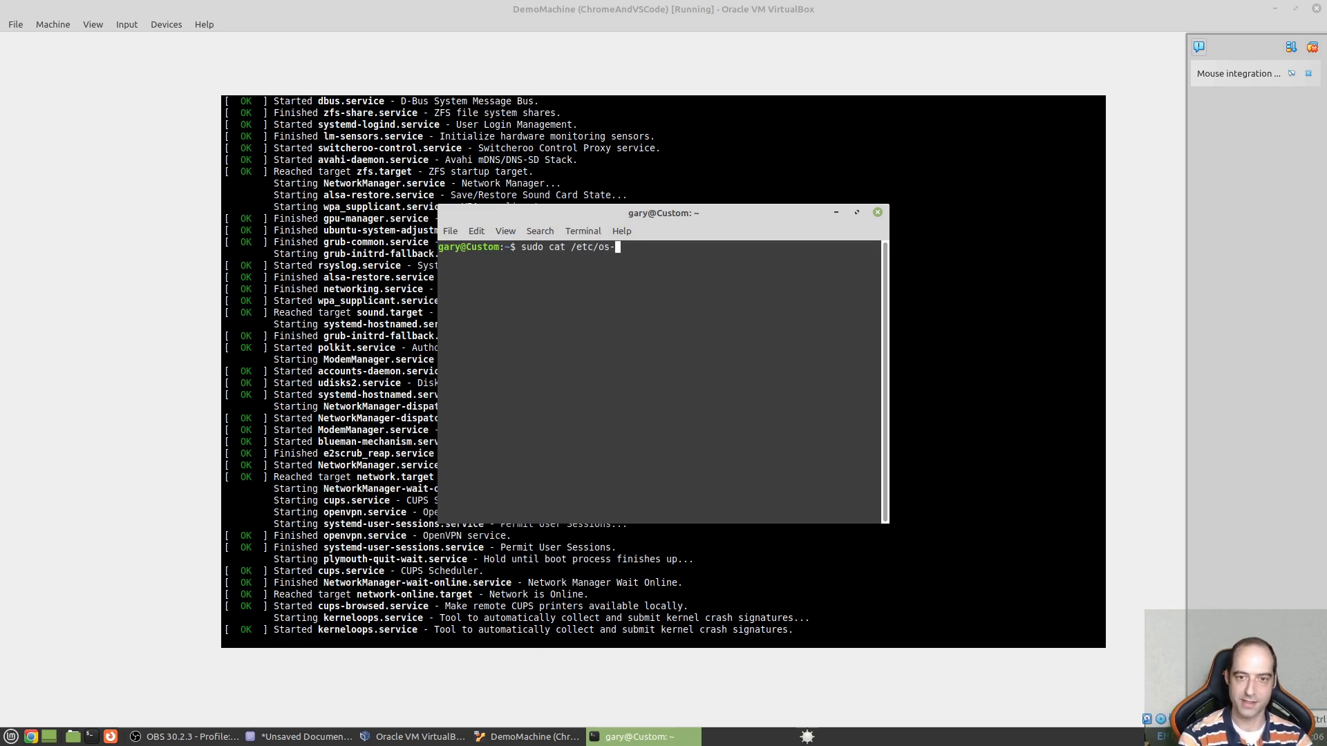
key("Tab")
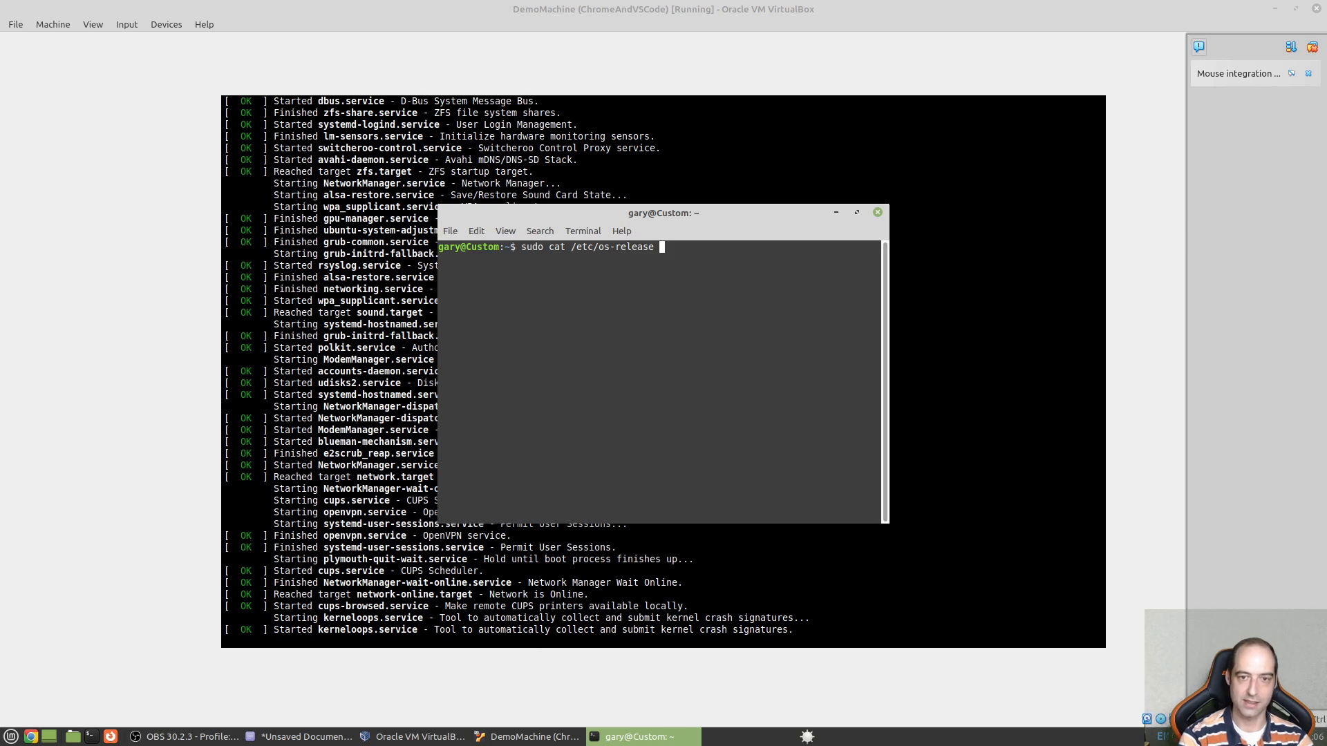
key("Return")
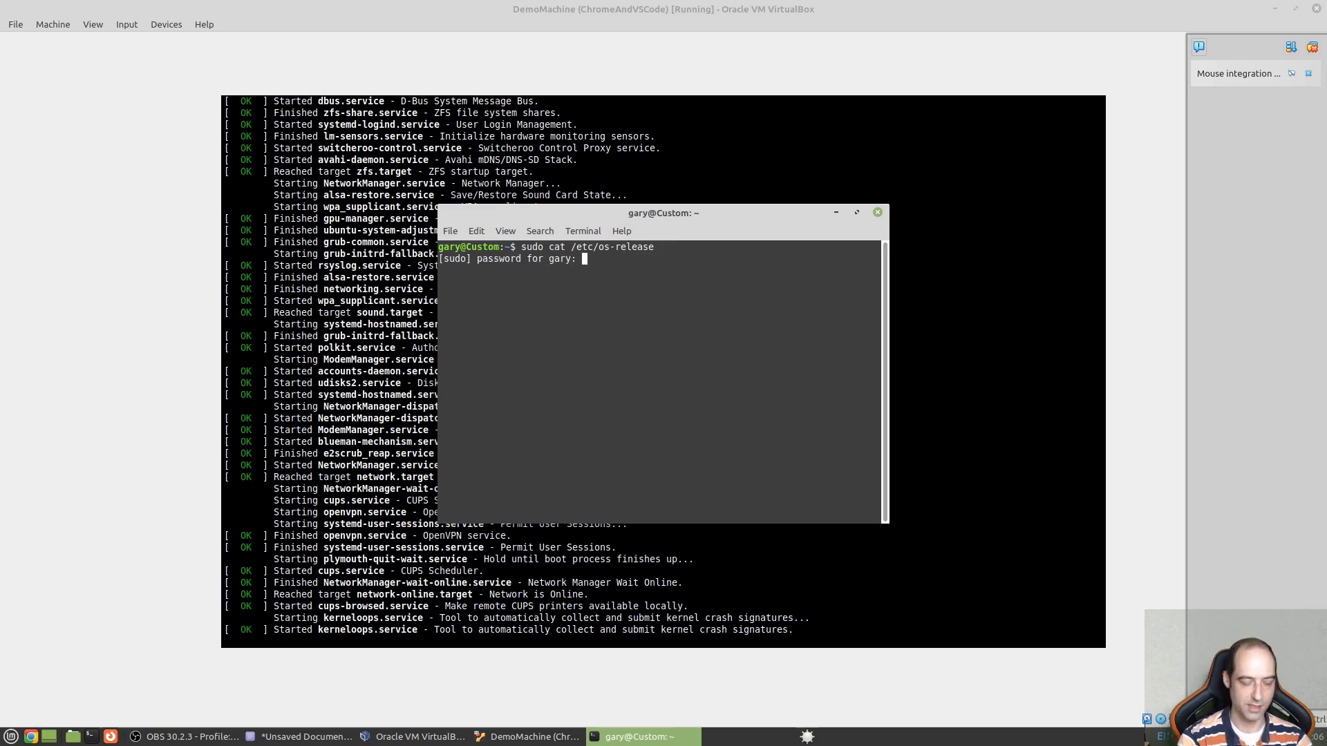
type("*********")
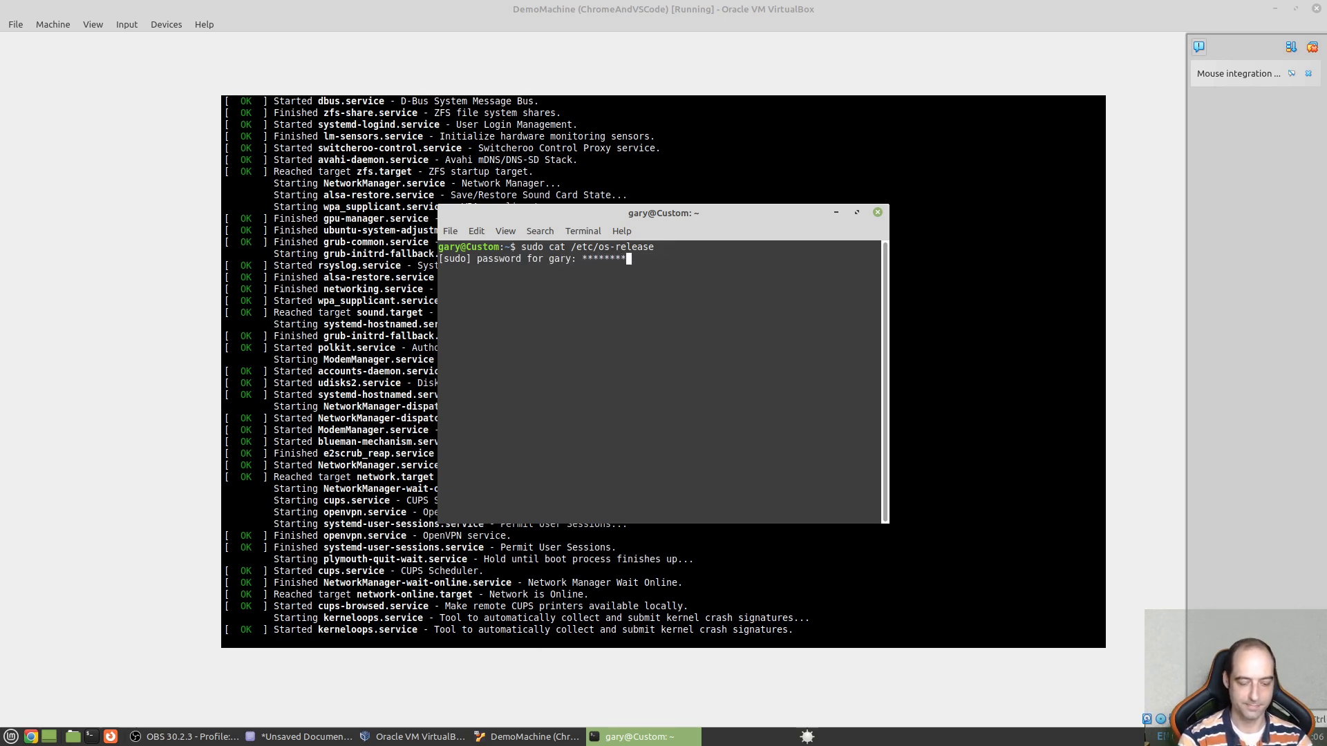
key("Return")
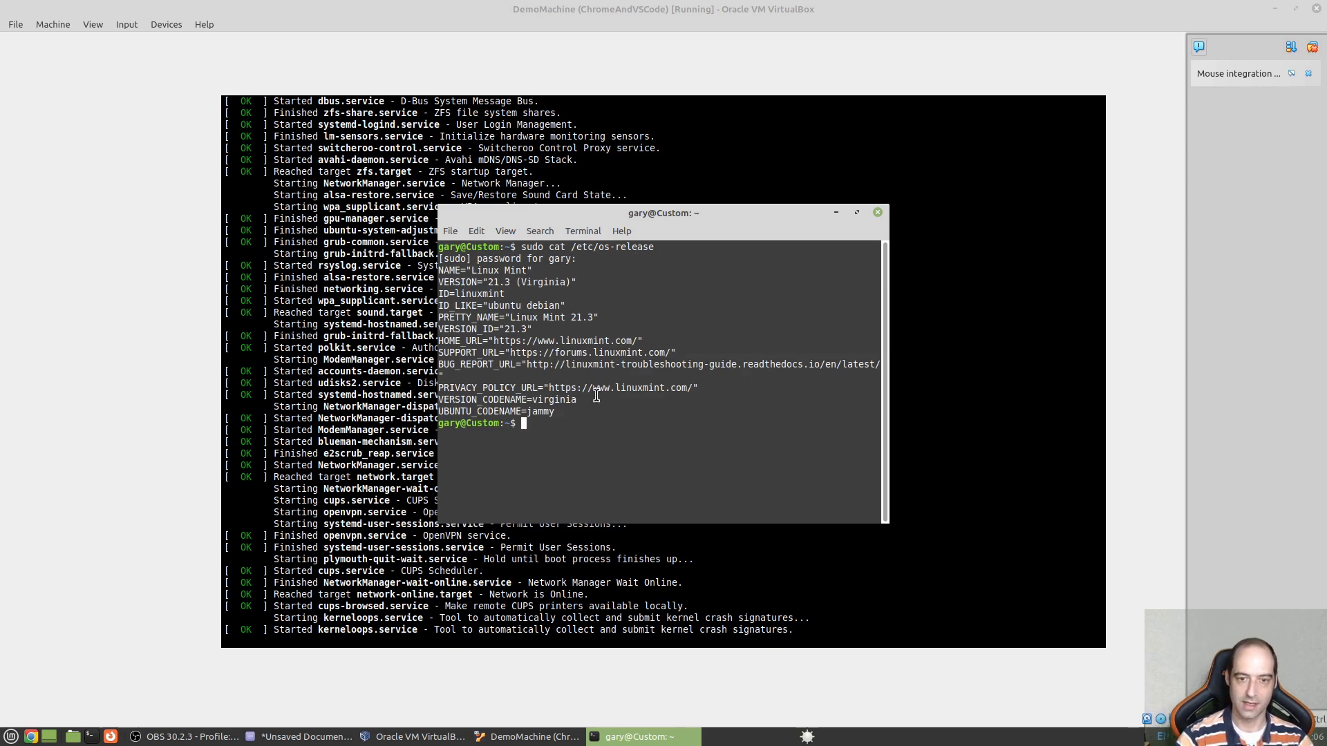
Log in to the DemoMachine guest system with the account password, clearing the mistyped entry first
left_click(131, 399)
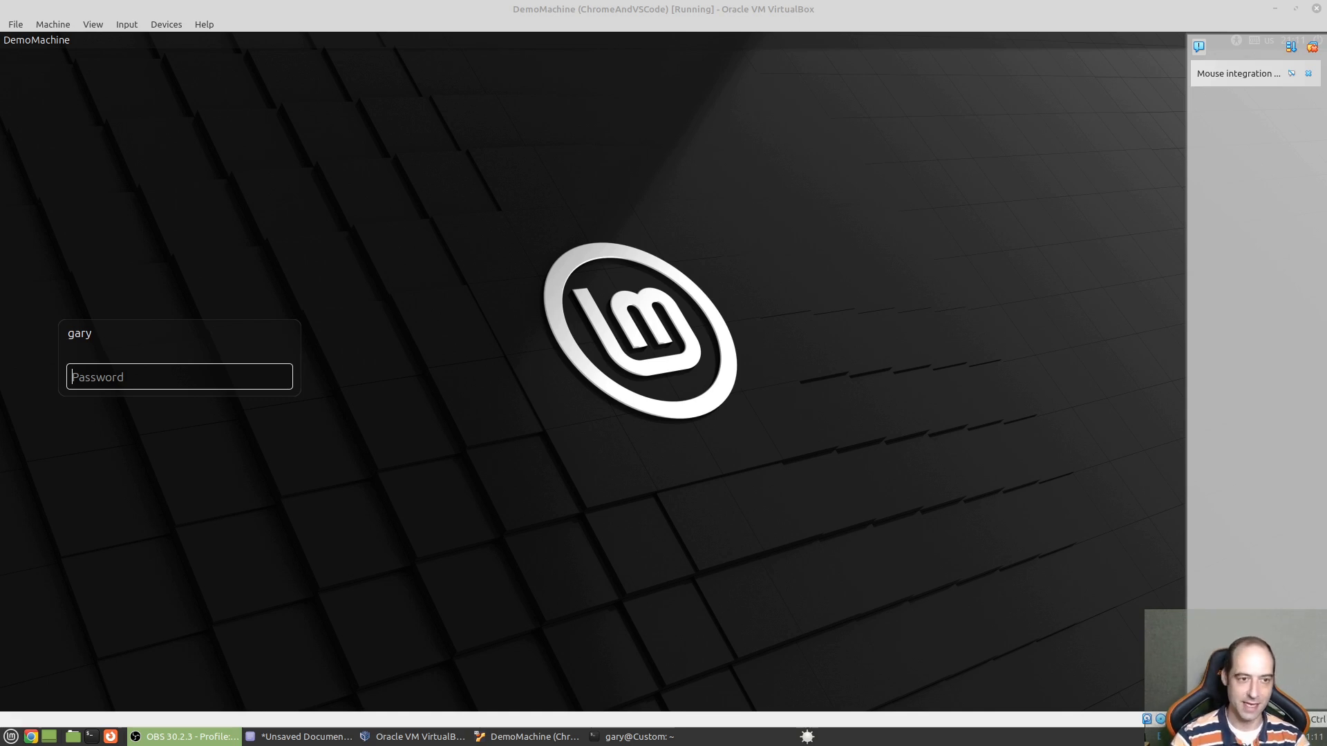
left_click(211, 372)
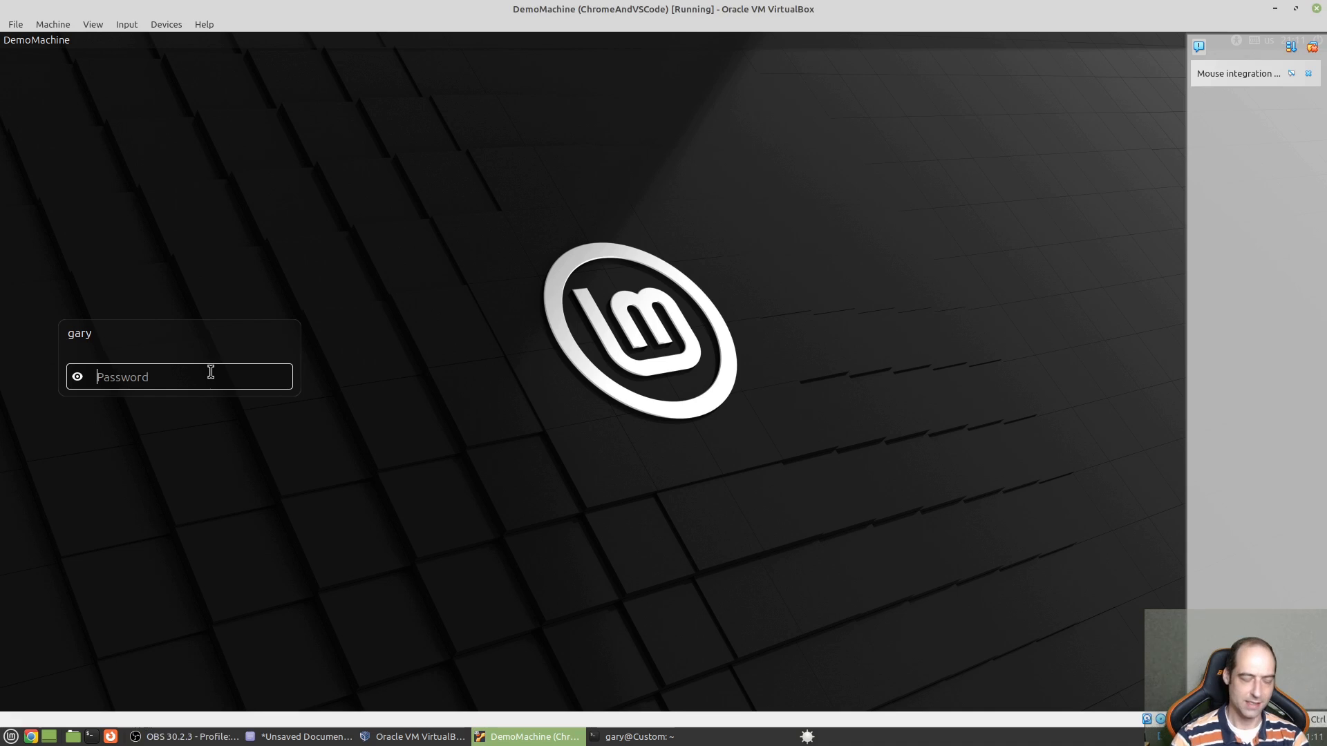
type("•••••")
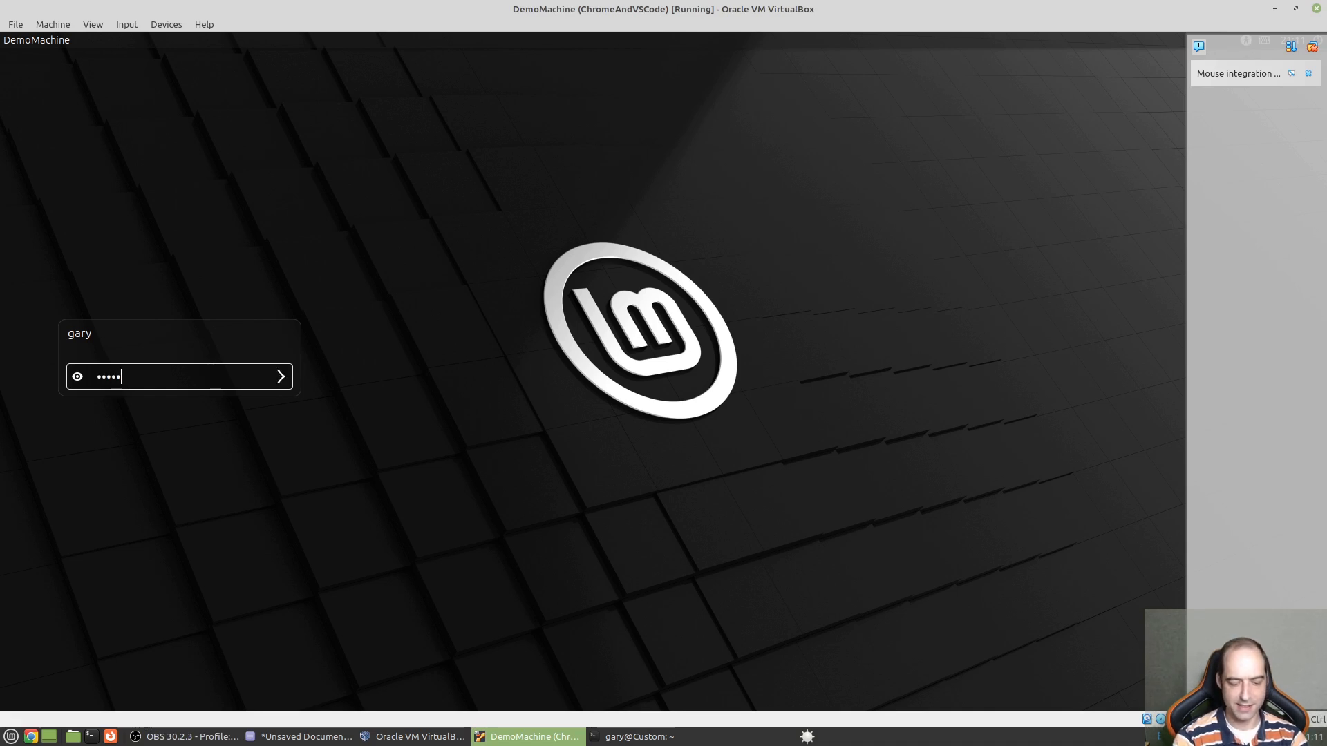
key("BackSpace")
key("BackSpace")
key("BackSpace")
key("BackSpace")
key("BackSpace")
type("•")
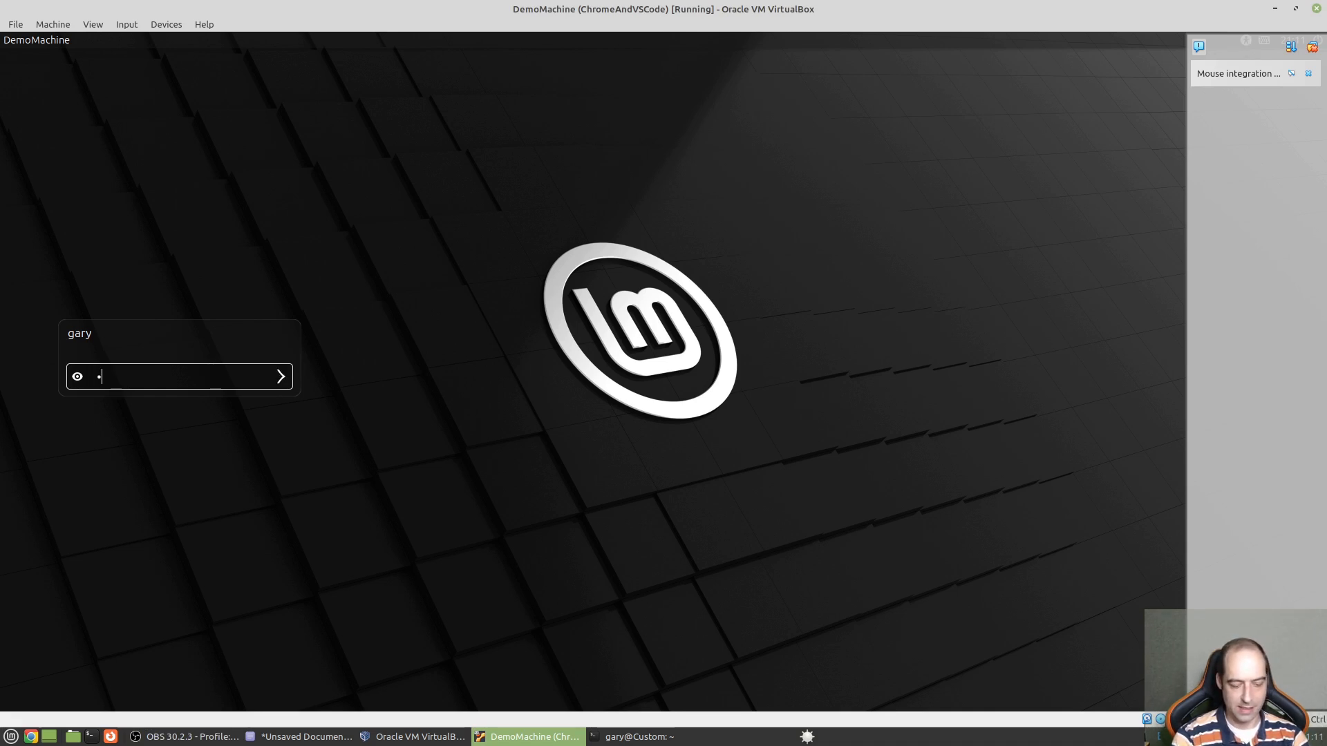
type("••••••••")
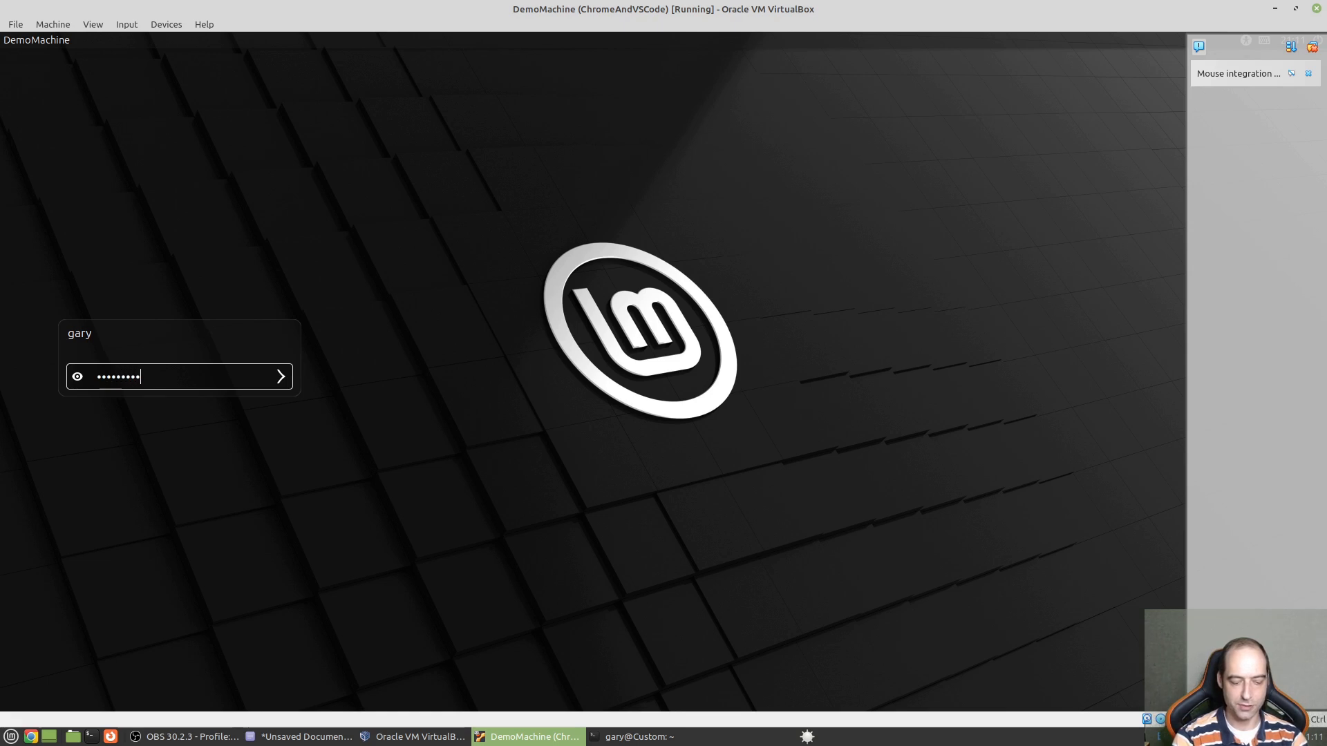
key("Return")
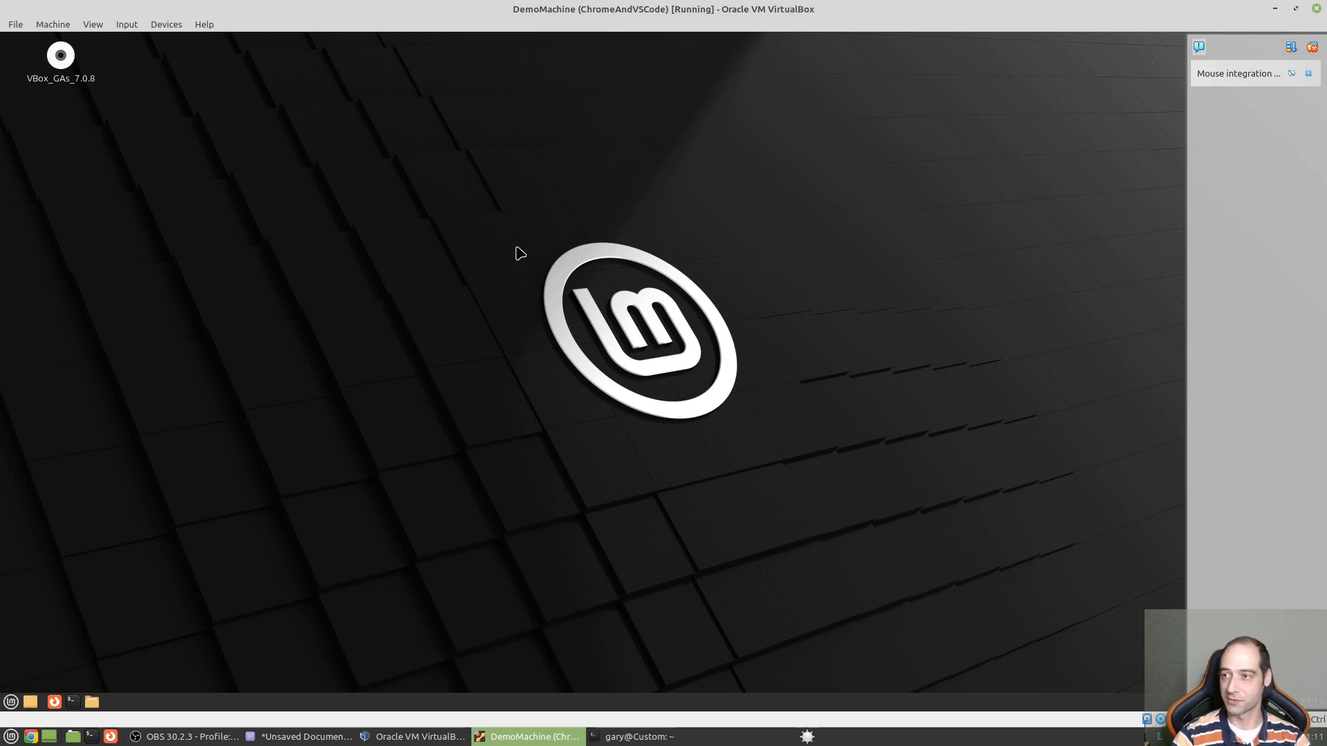
Dismiss the mouse integration notification and open a terminal with enlarged text in the guest system
left_click(1312, 50)
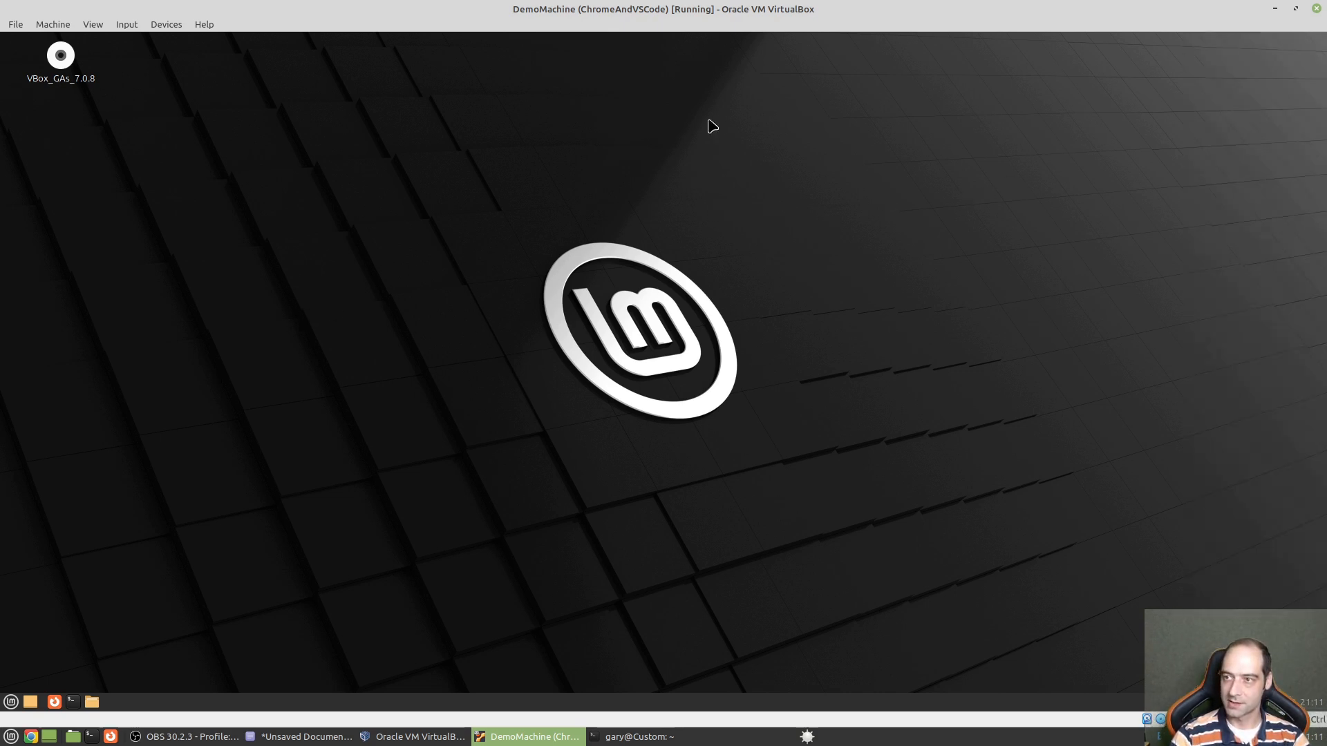
key("ctrl+alt+t")
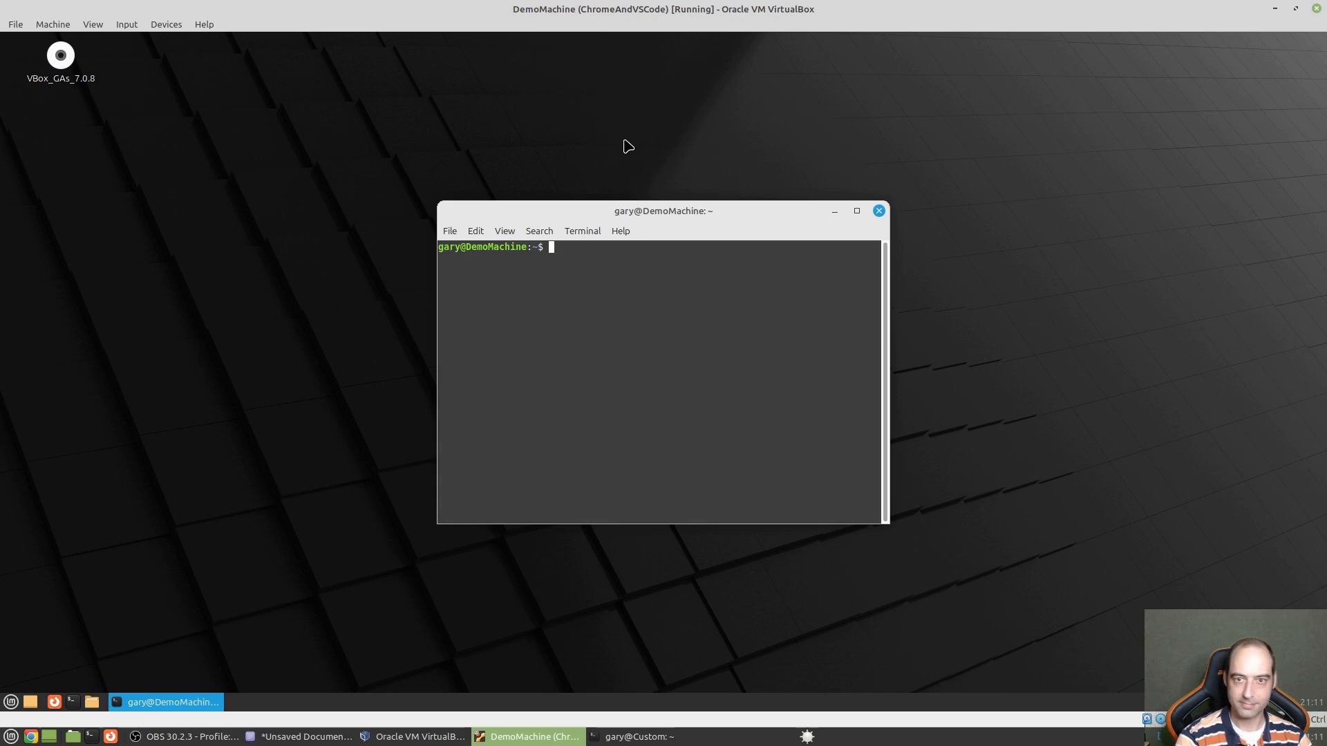
key("ctrl+plus")
key("ctrl+plus")
key("ctrl+plus")
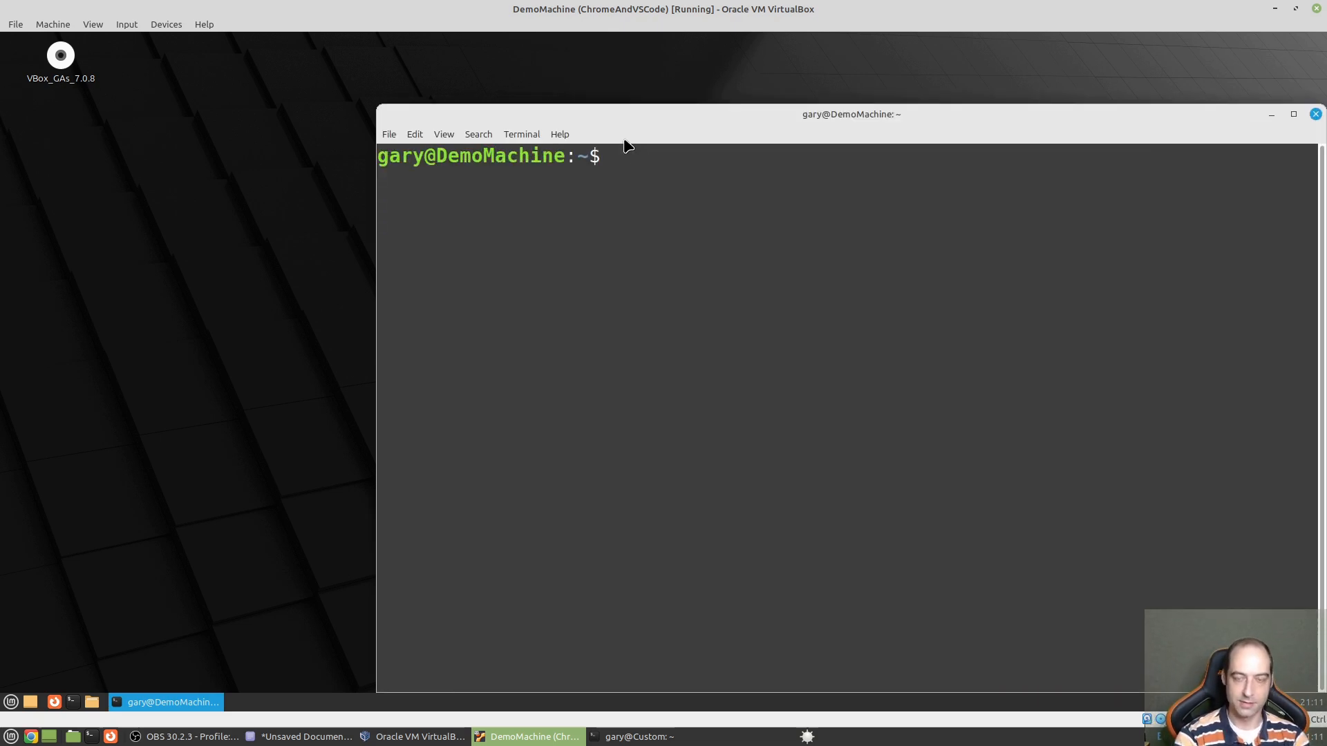
Display the guest system's release information with sudo cat /etc/os-release, authenticating with the account password
type("sudo c")
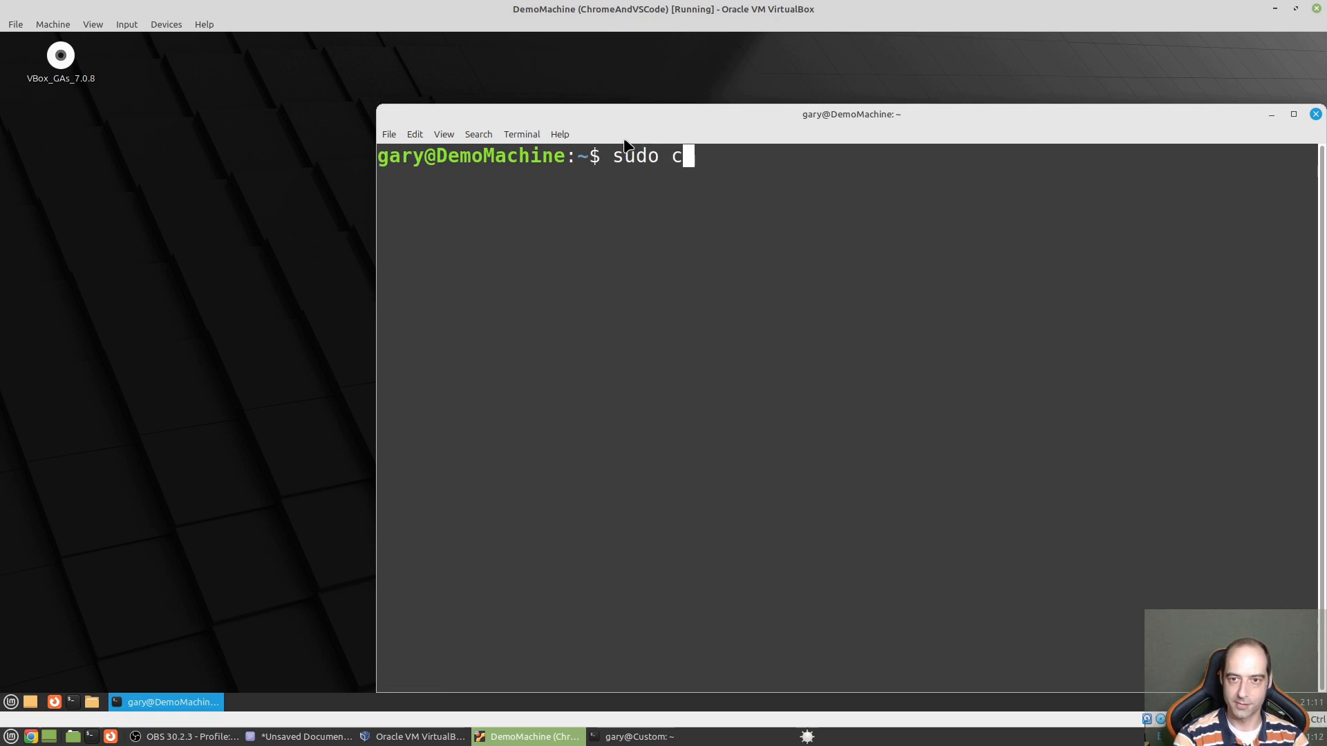
type("at /etc/")
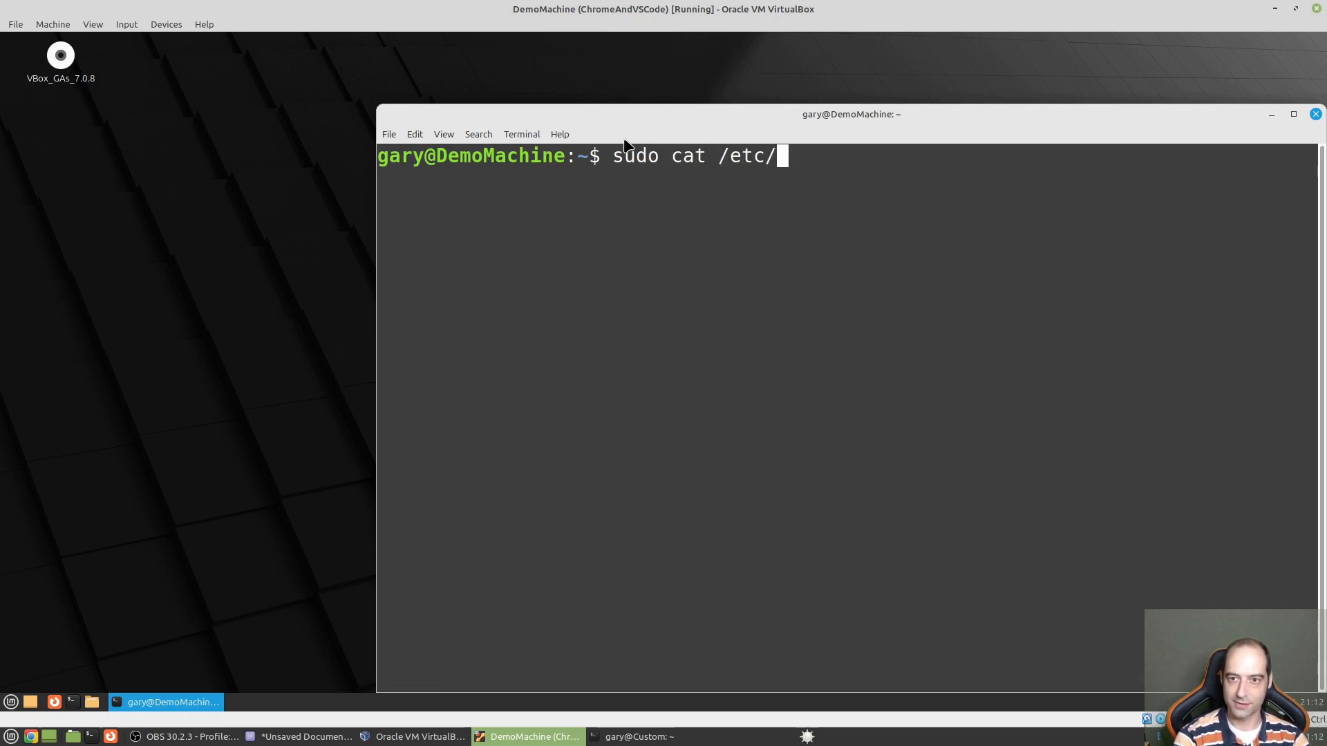
type("os")
key("Tab")
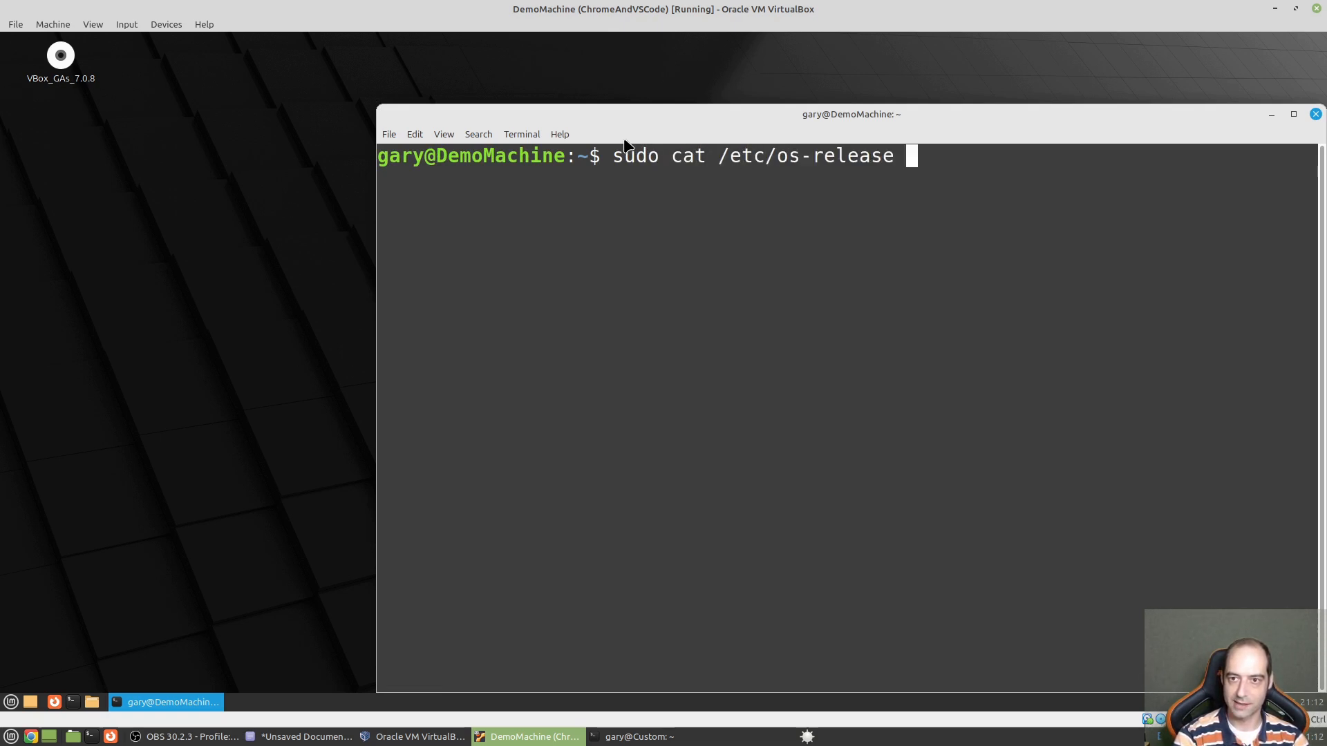
key("Return")
type("*****")
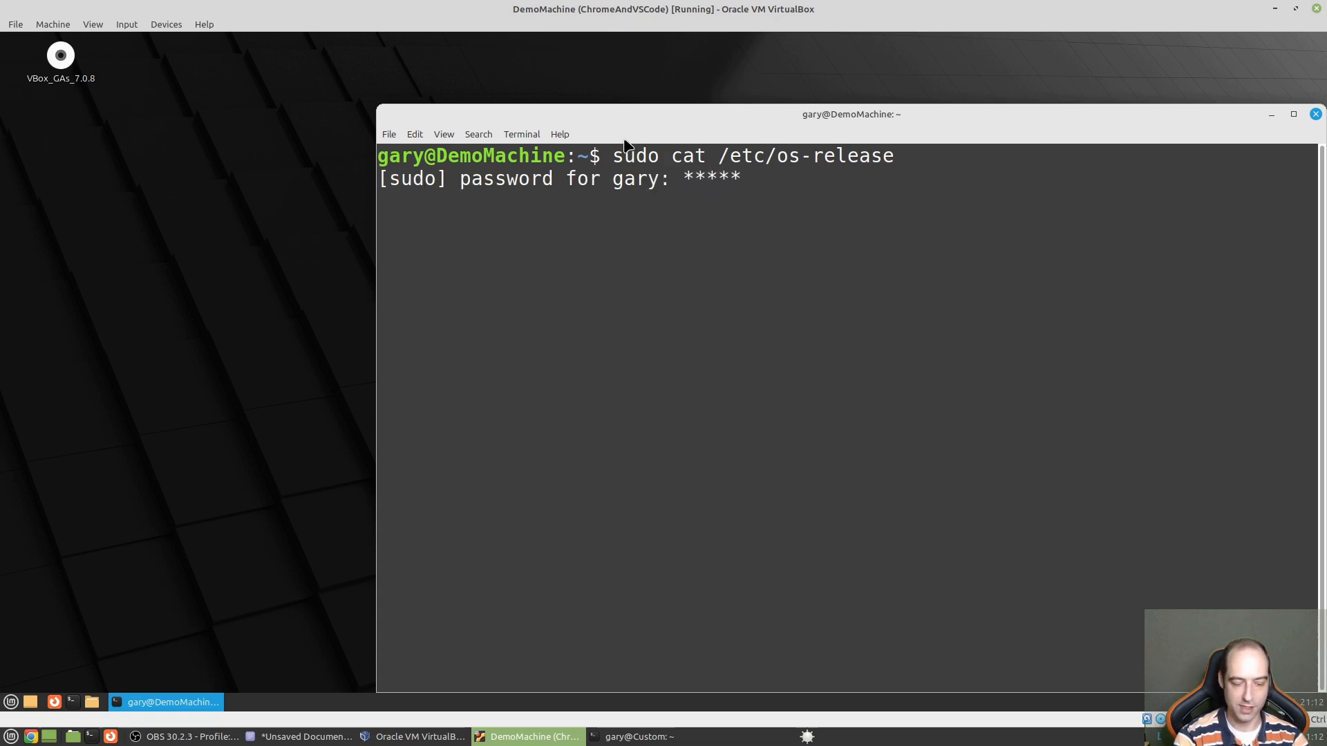
type("****")
key("Return")
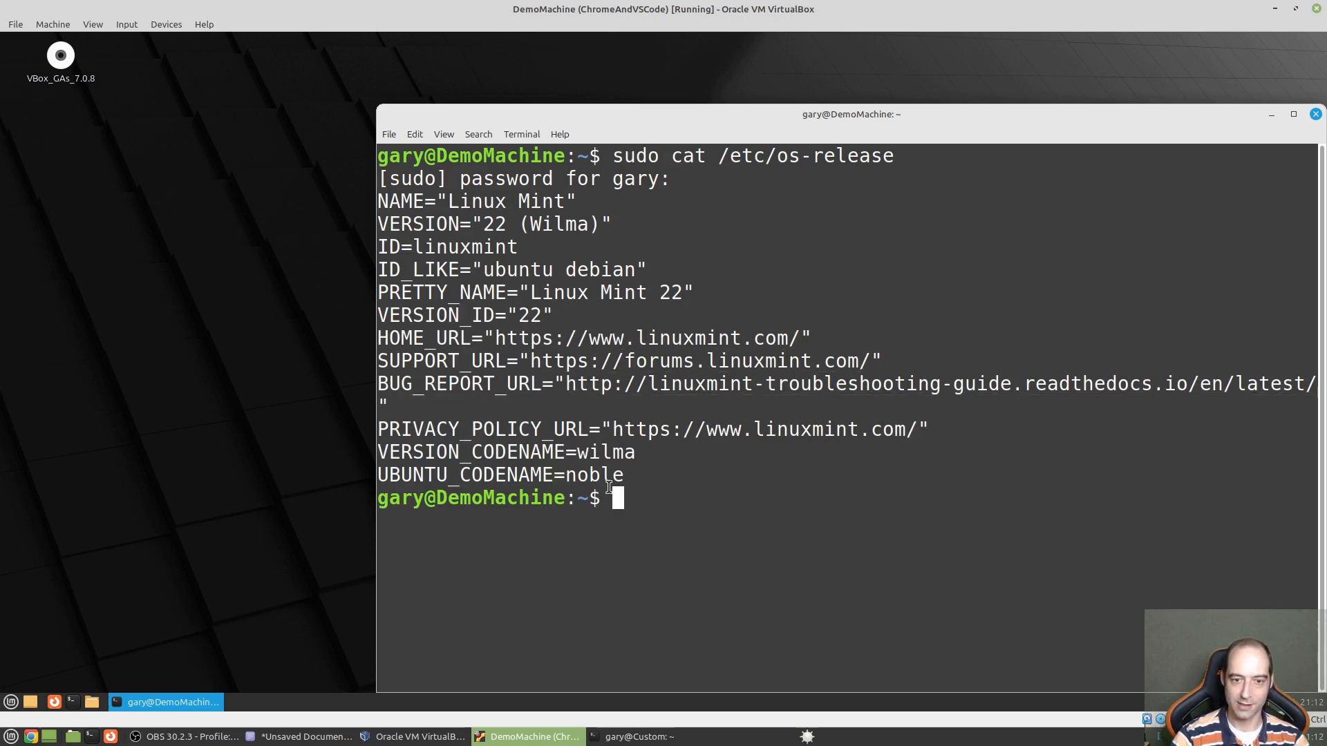
Examine the version codename and the Ubuntu codename in the guest's release information, highlighting them and clearing the selection
double_click(601, 452)
left_click(637, 477)
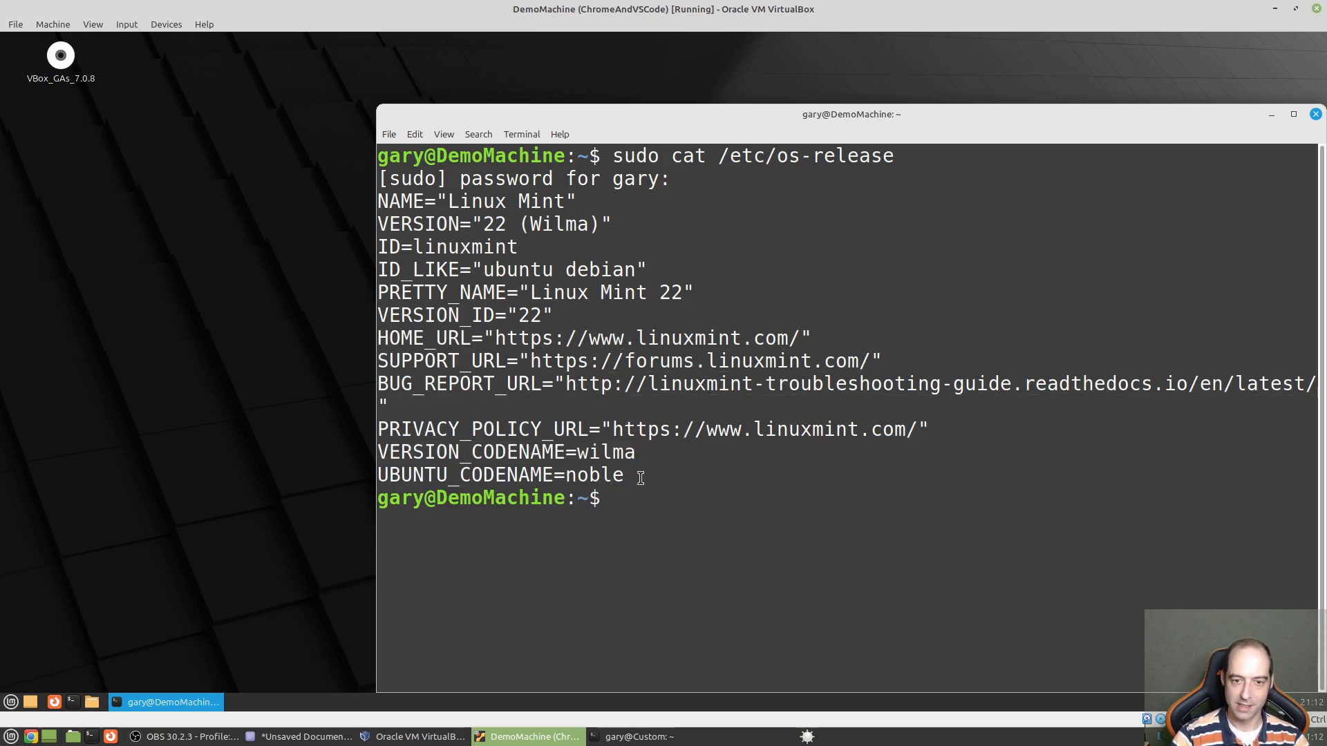
left_click_drag(624, 476, 563, 476)
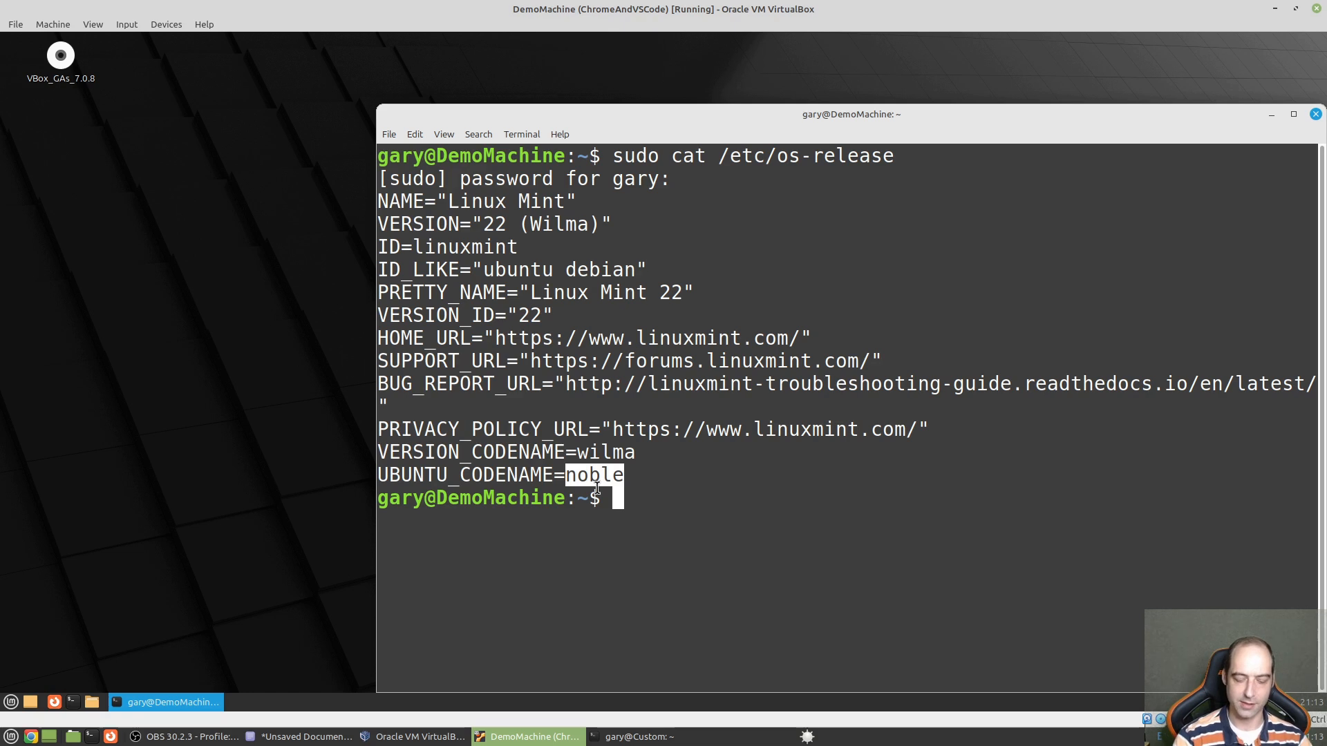
left_click(792, 482)
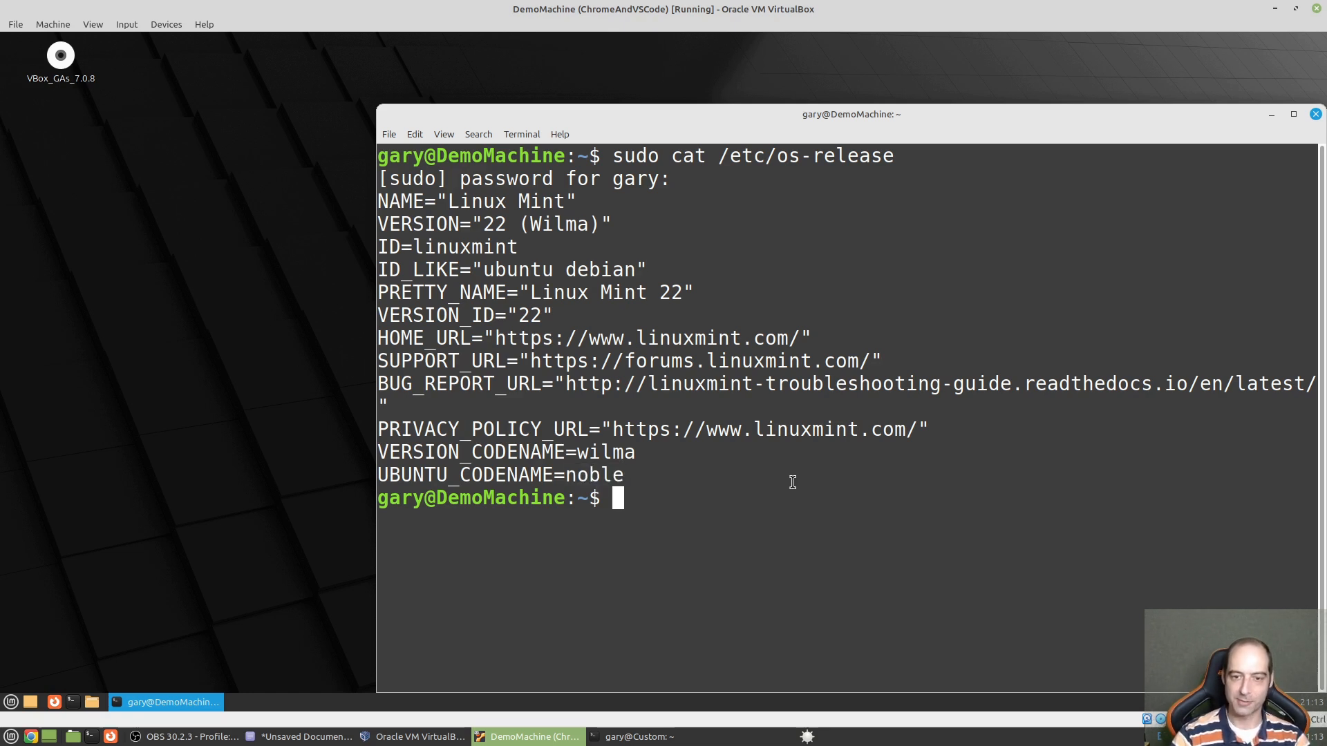
Check the Python version installed in the guest system with python3 --version
type("pyth")
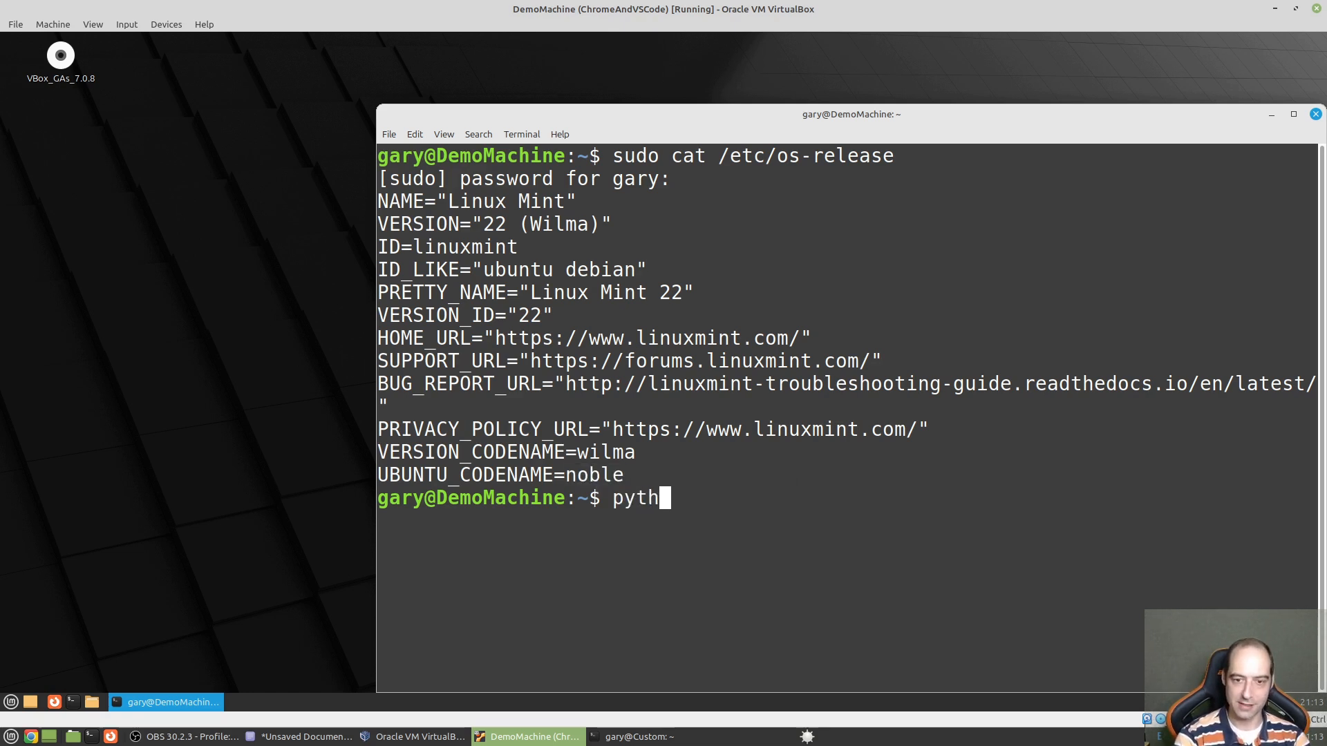
type("on3 ---v")
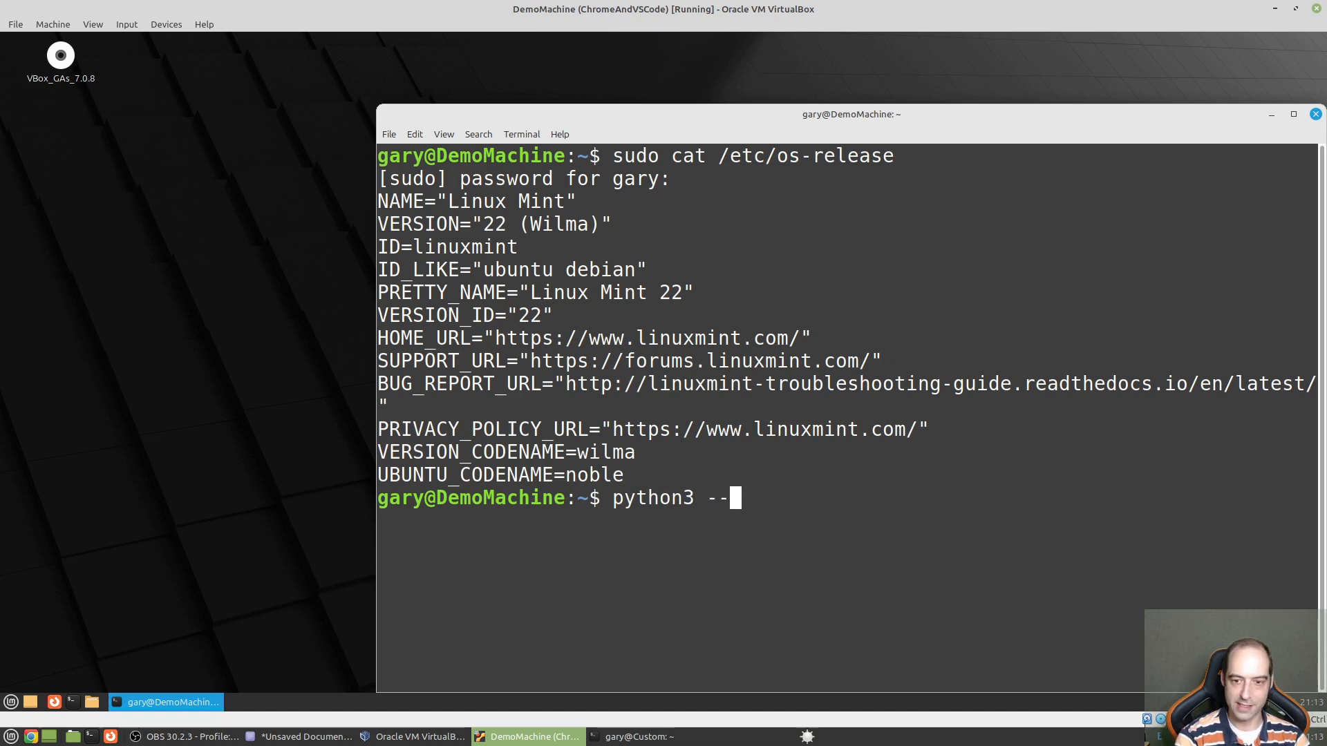
key("BackSpace")
key("BackSpace")
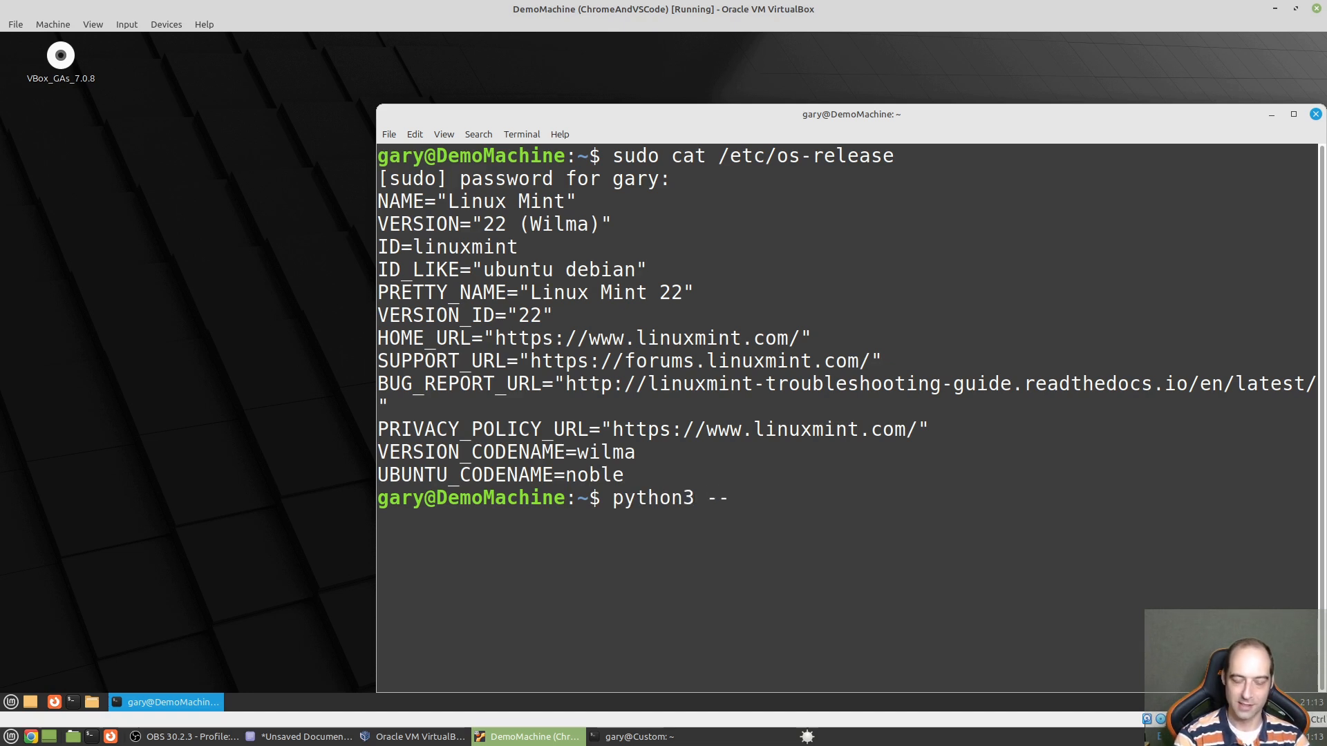
type("vers")
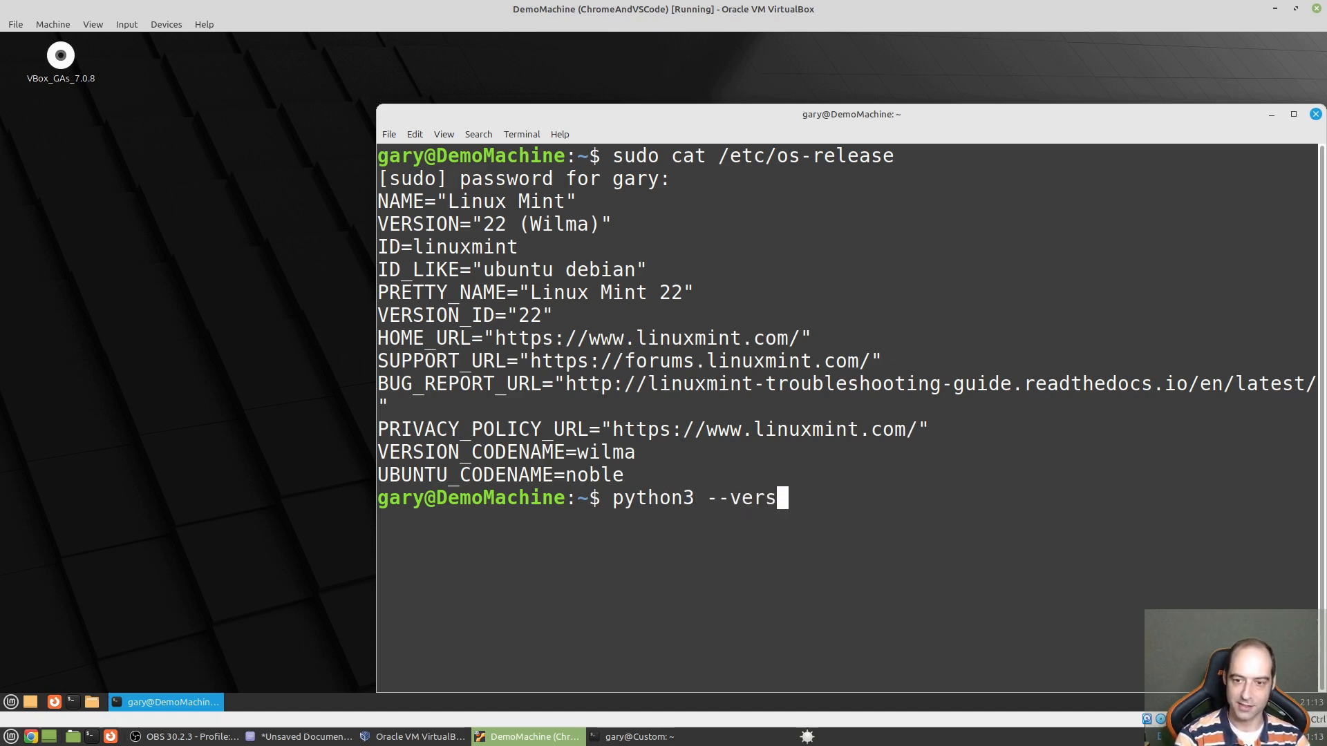
type("ion")
key("Return")
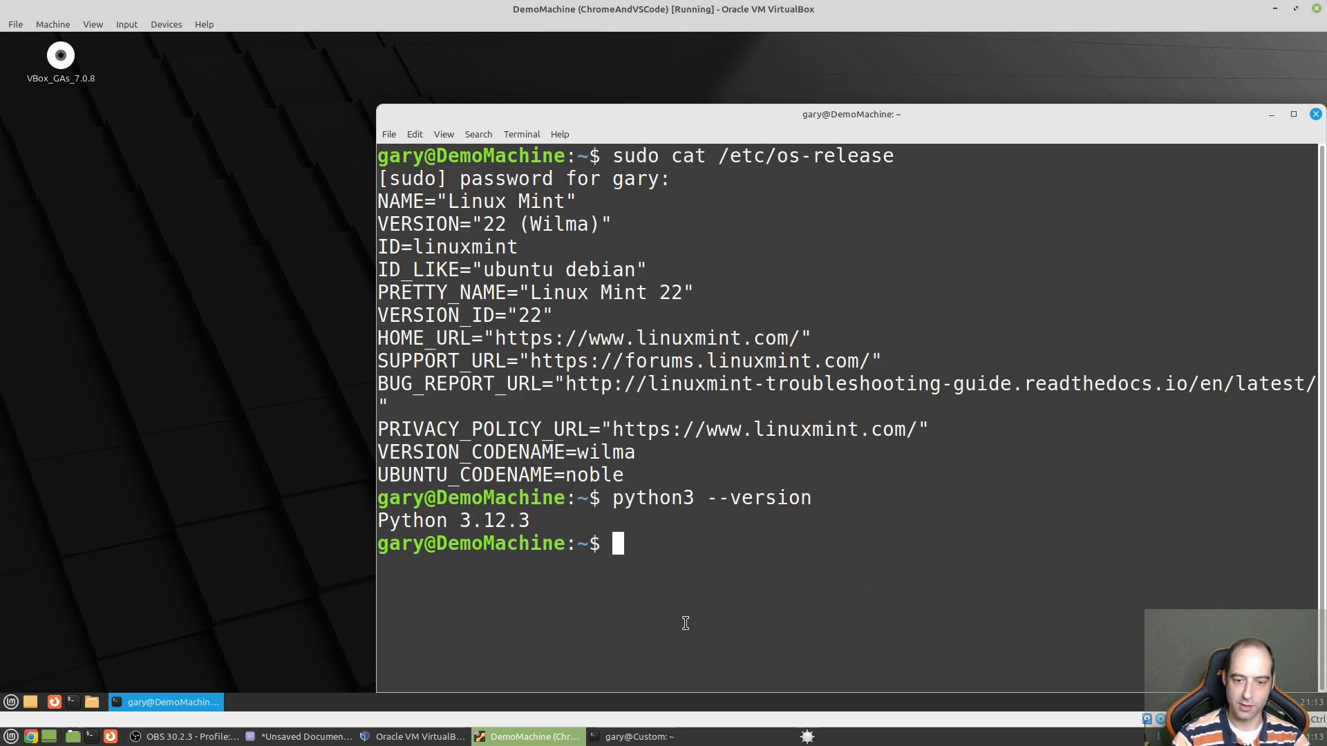
Switch to the host terminal and enlarge its text by four zoom levels
left_click(671, 730)
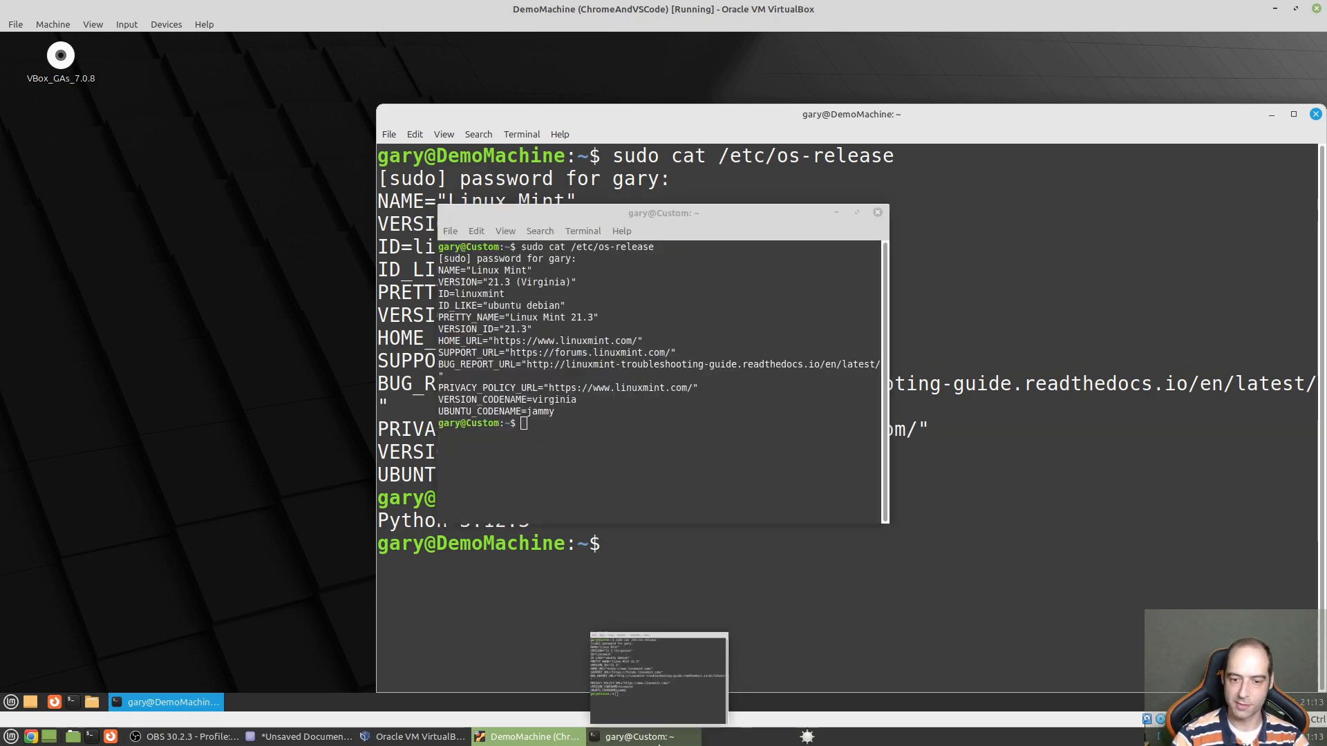
key("ctrl+plus")
key("ctrl+plus")
key("ctrl+plus")
key("ctrl+plus")
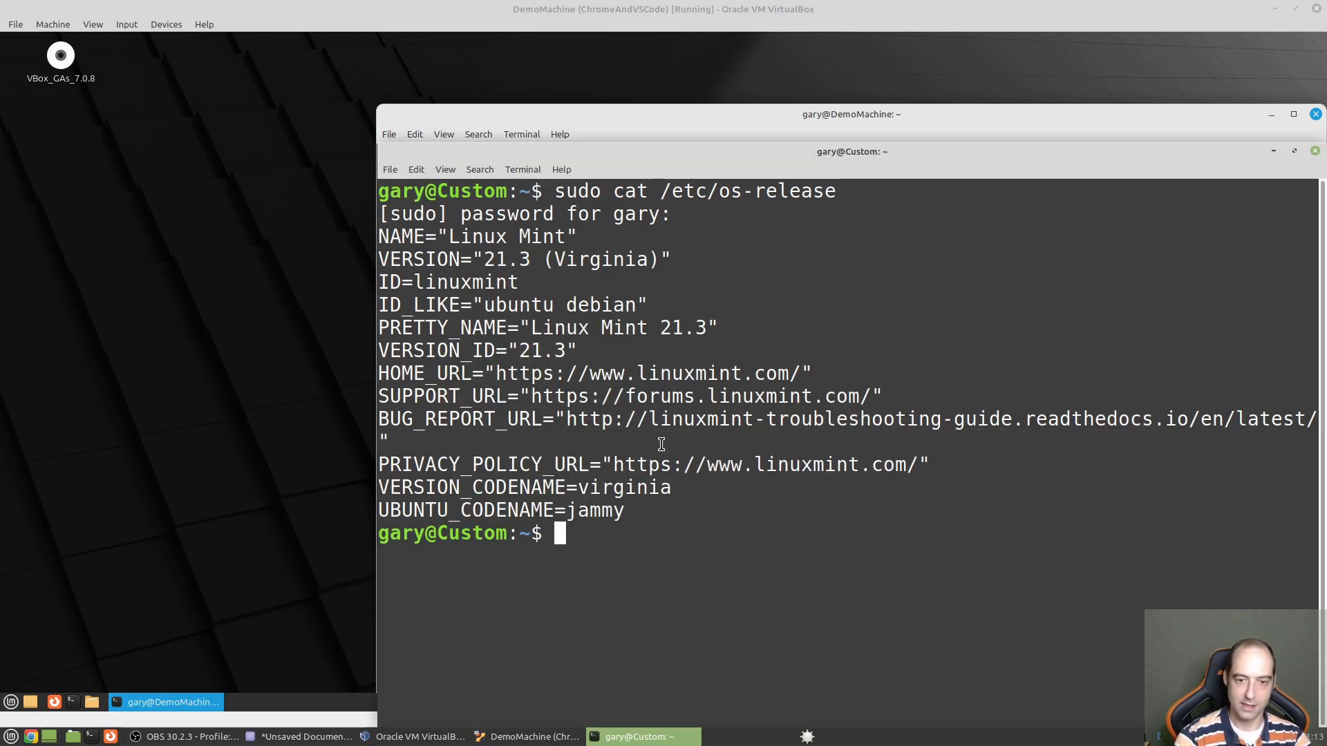
Check the Python version installed on the host with python --version
type("python")
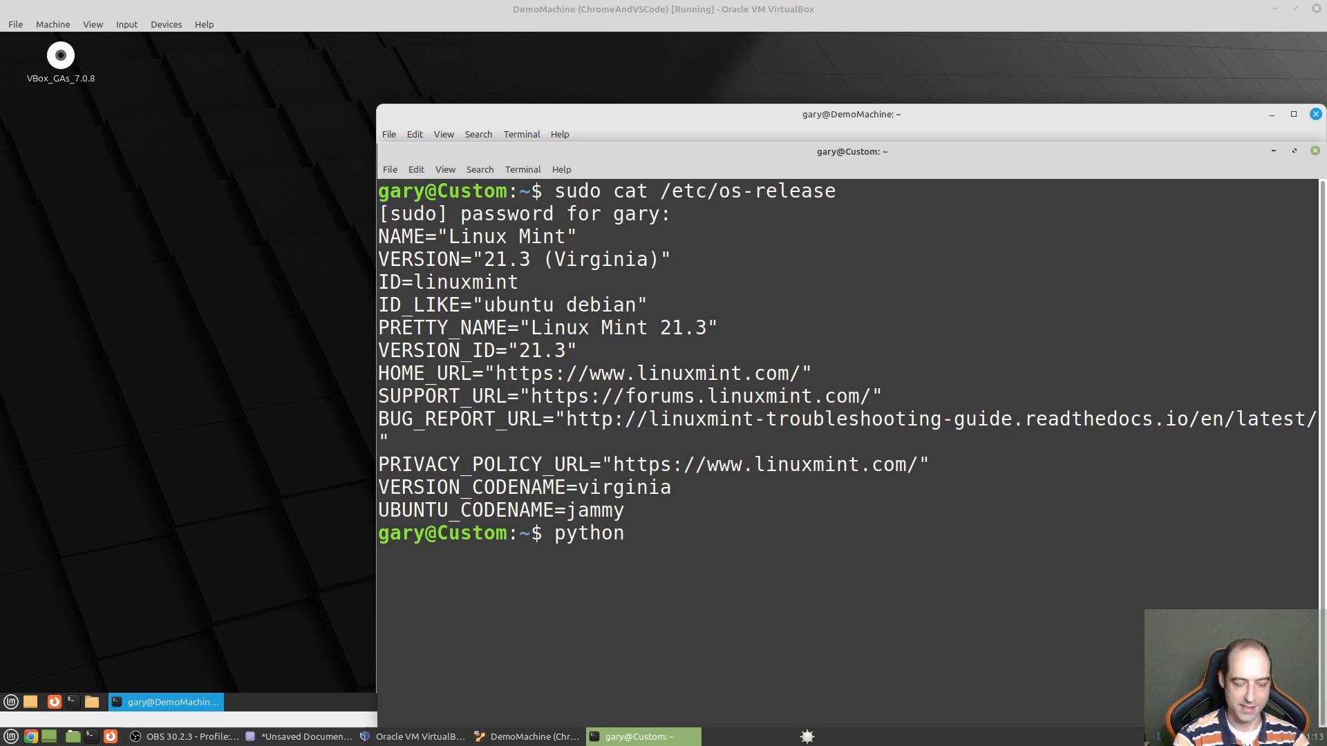
type("3")
key("BackSpace")
type("--version")
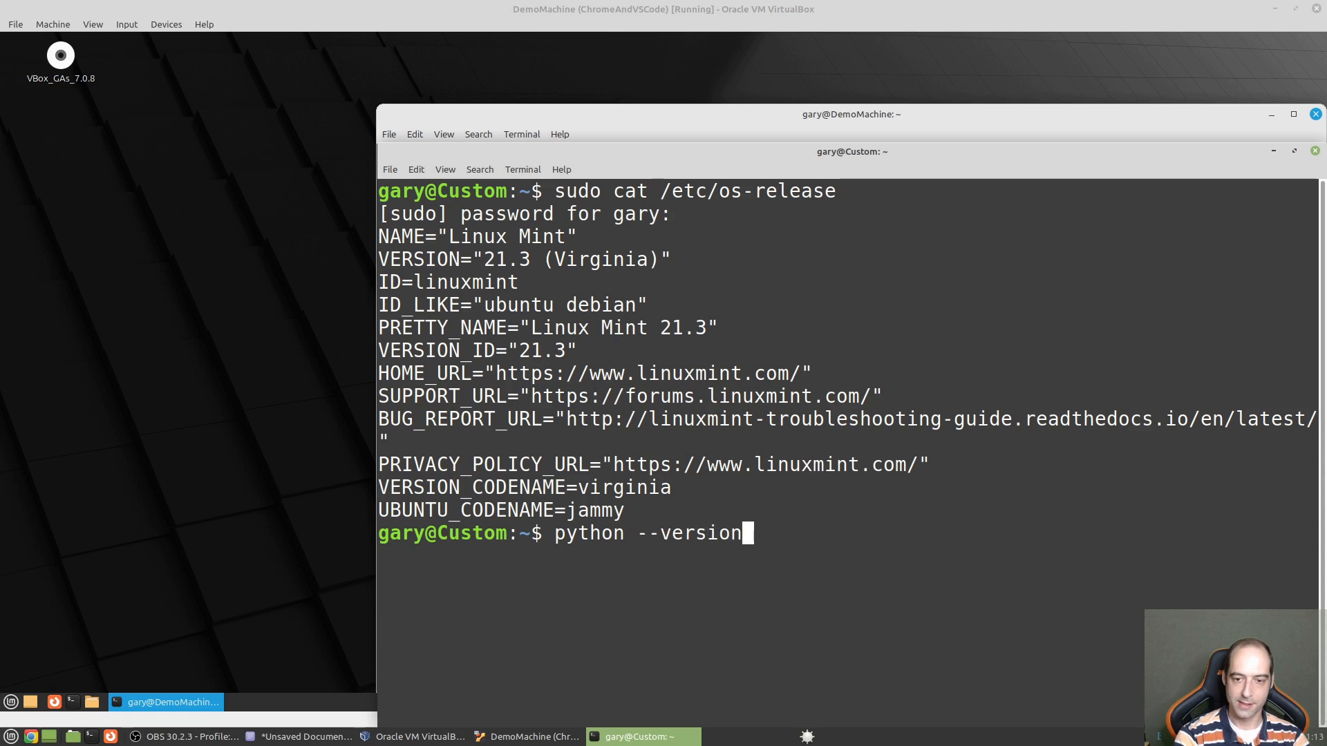
key("Return")
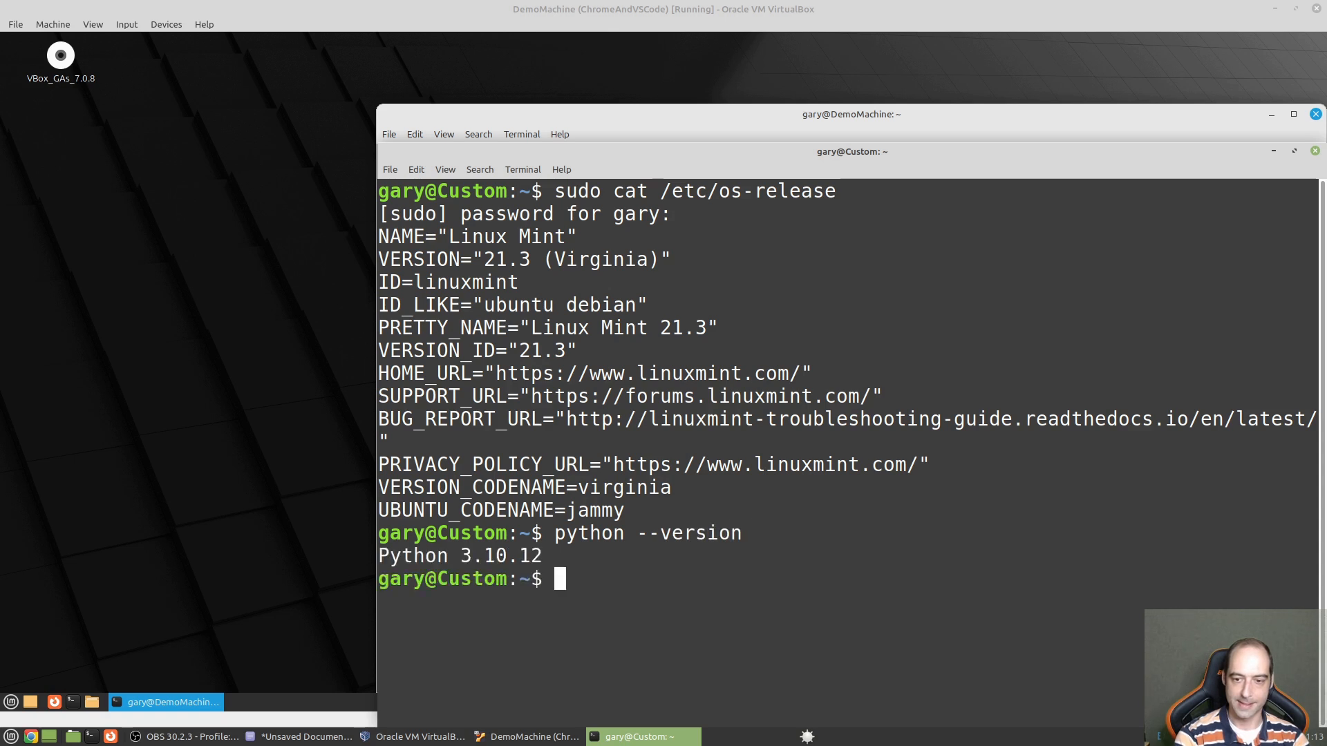